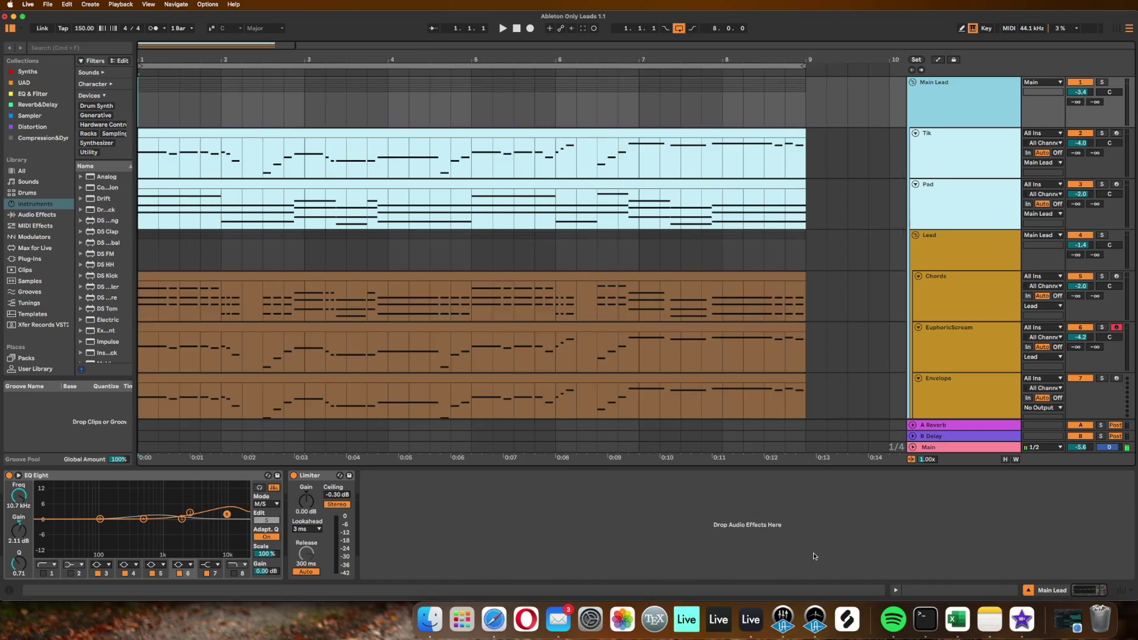
Step: Play the arrangement and show the Chords track's instrument rack, saturator and limiter
key(space)
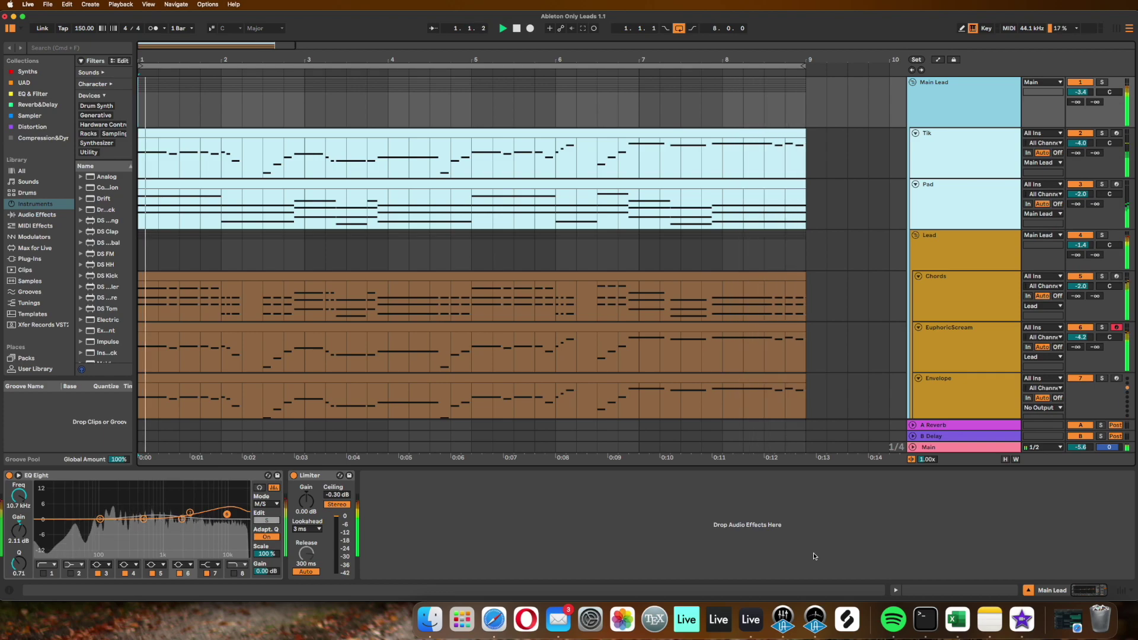
click(979, 281)
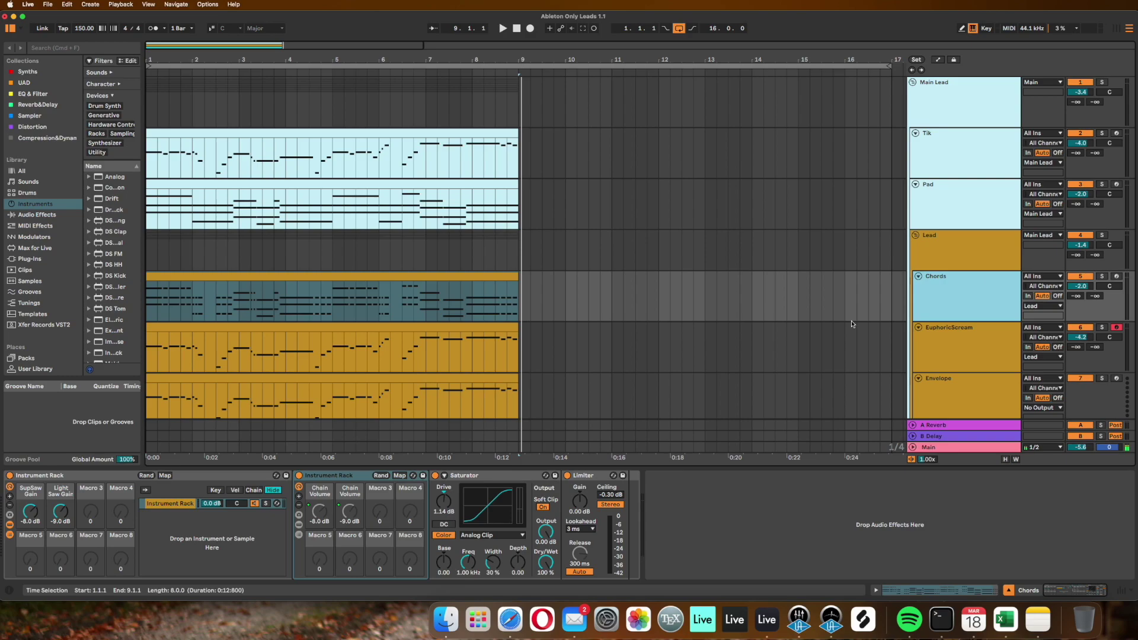
Step: Expand the second Chords rack and show WV3's Wavetable and EQ Eight, briefly checking Light Supersaw during playback
click(425, 515)
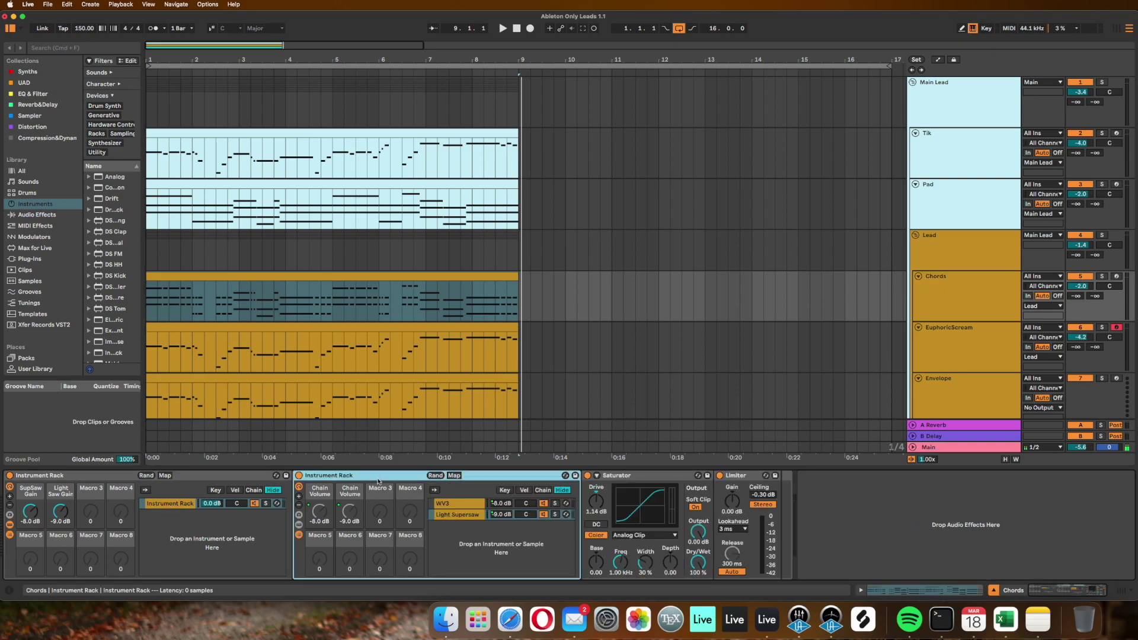
click(455, 504)
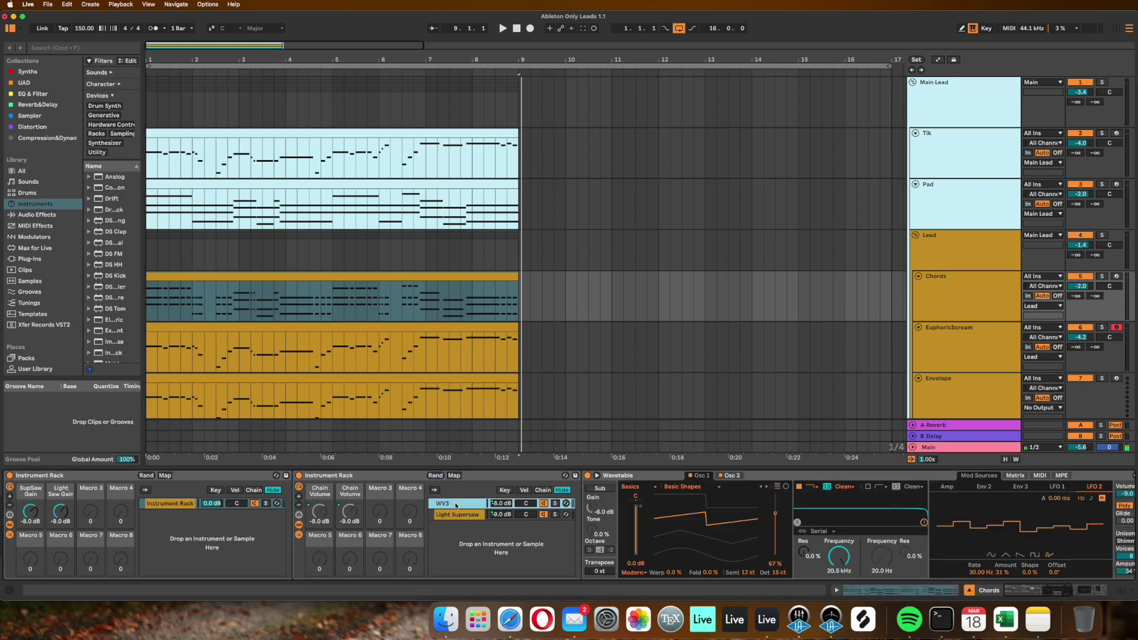
click(634, 477)
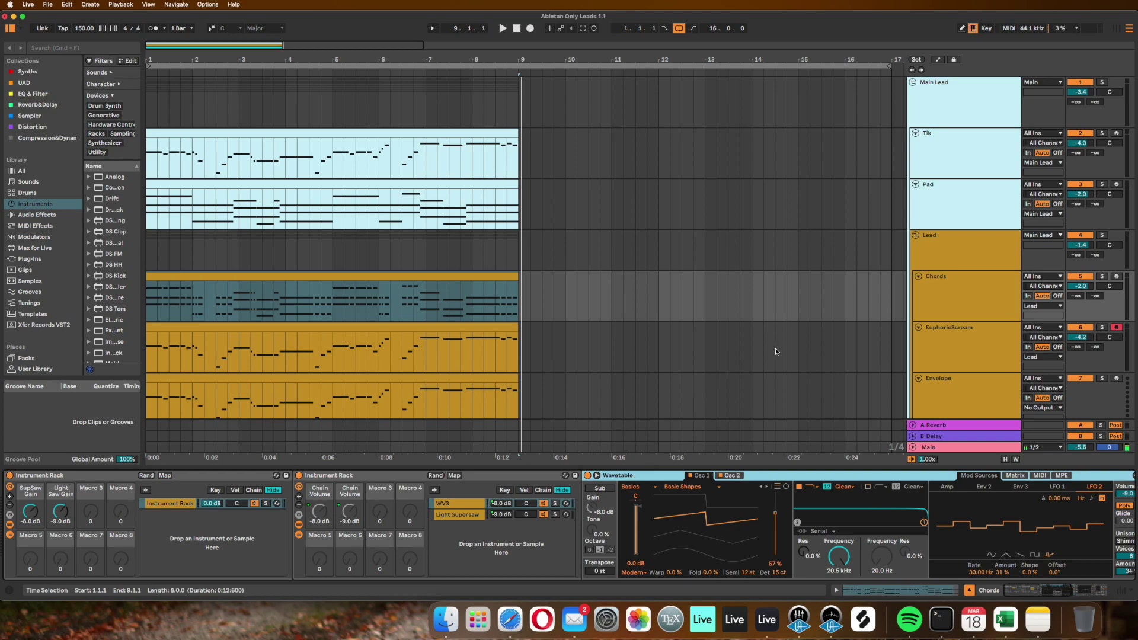
scroll(653, 498, down, 5)
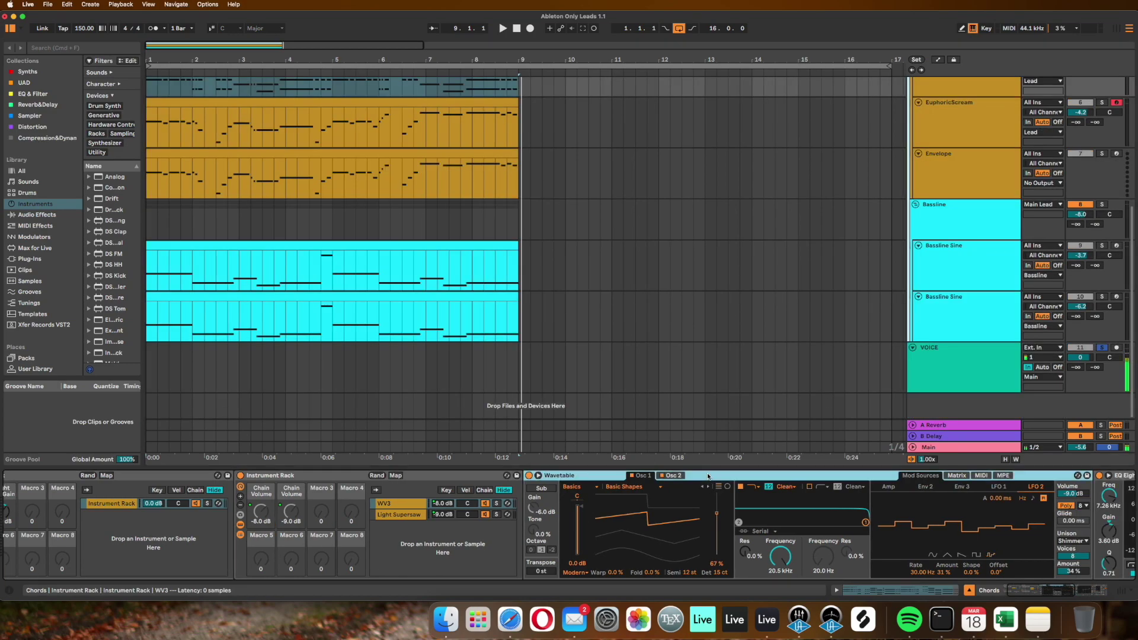
scroll(672, 527, down, 3)
key(space)
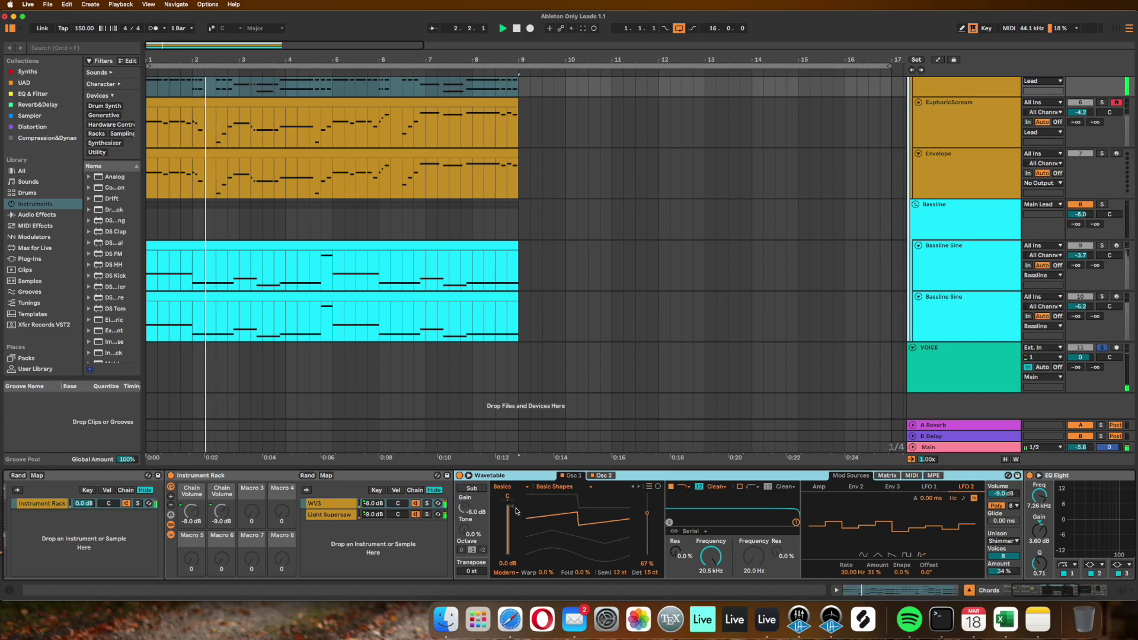
click(427, 505)
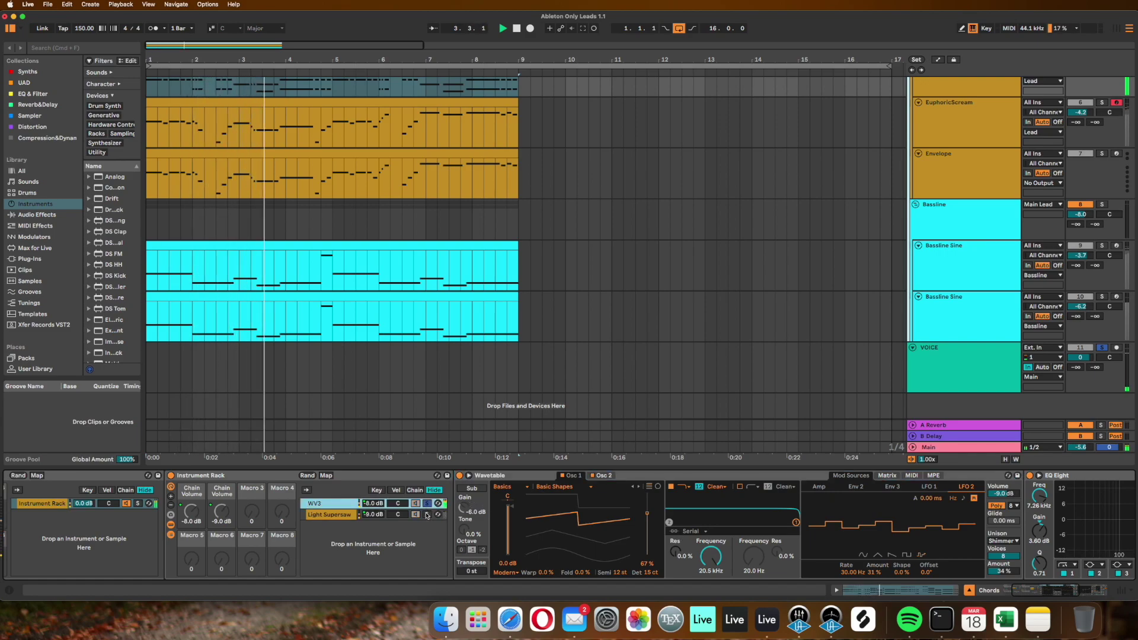
click(428, 514)
click(427, 505)
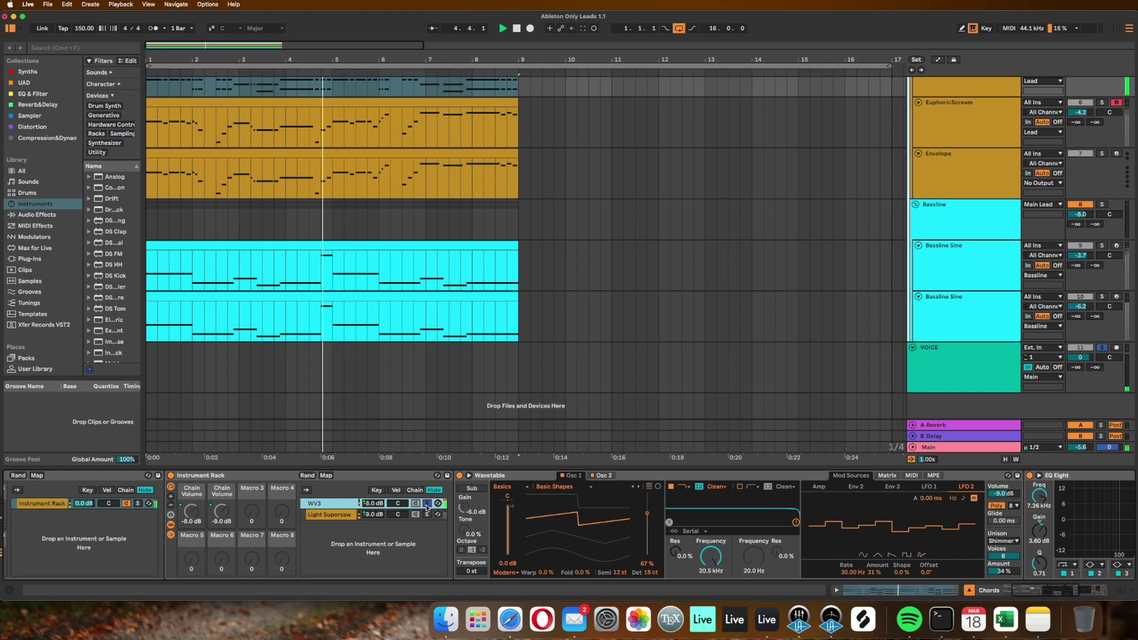
click(723, 483)
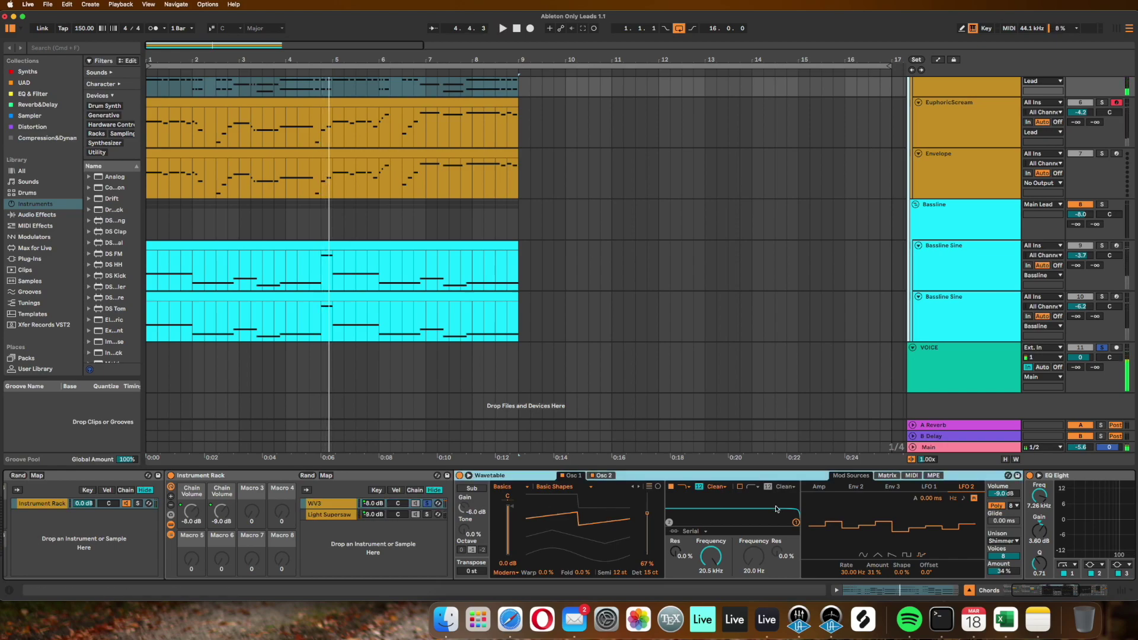
scroll(764, 511, right, 3)
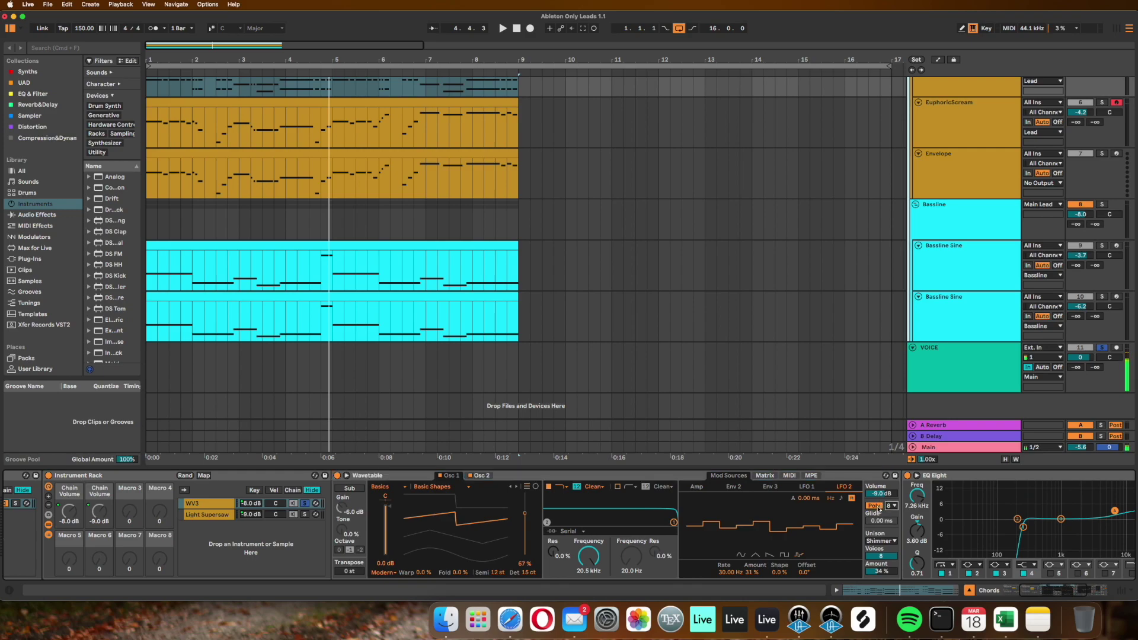
click(894, 509)
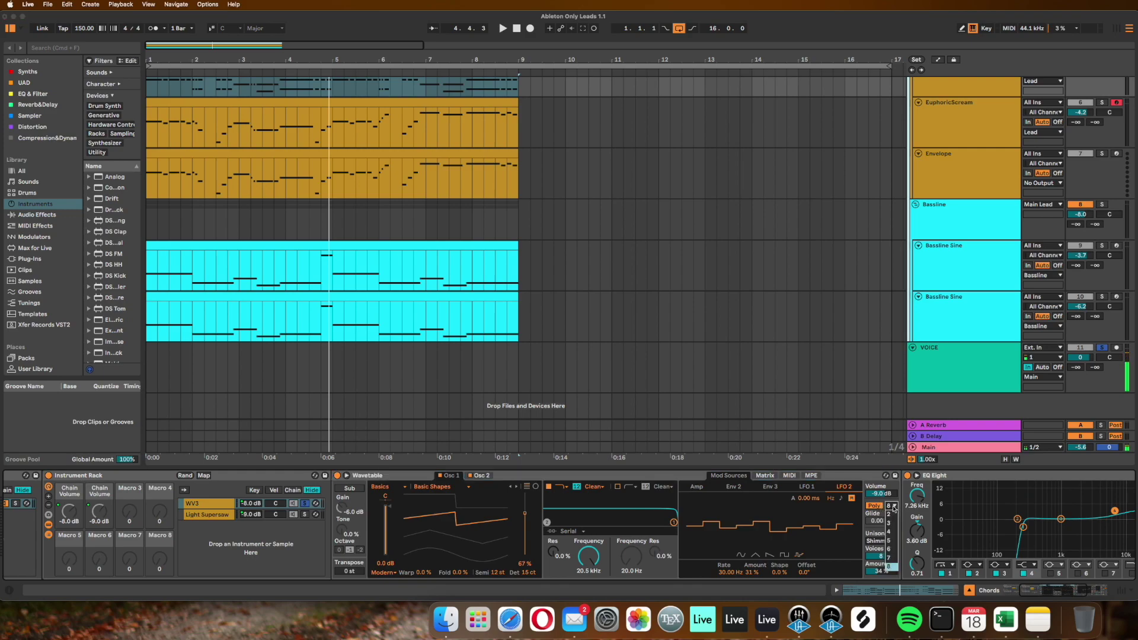
click(878, 540)
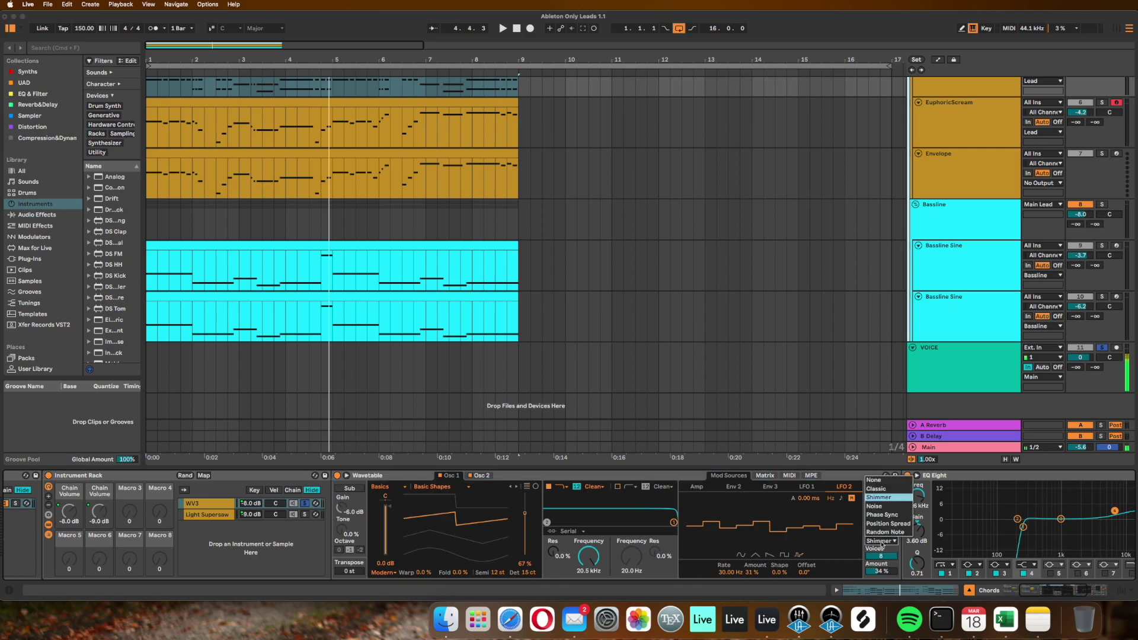
click(880, 502)
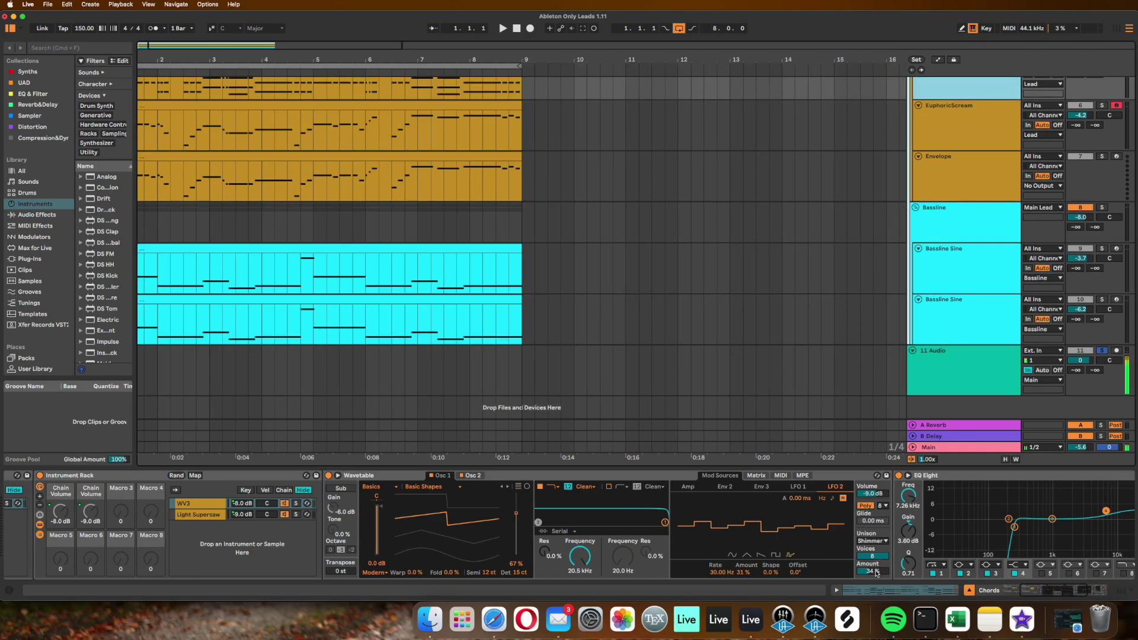
key(space)
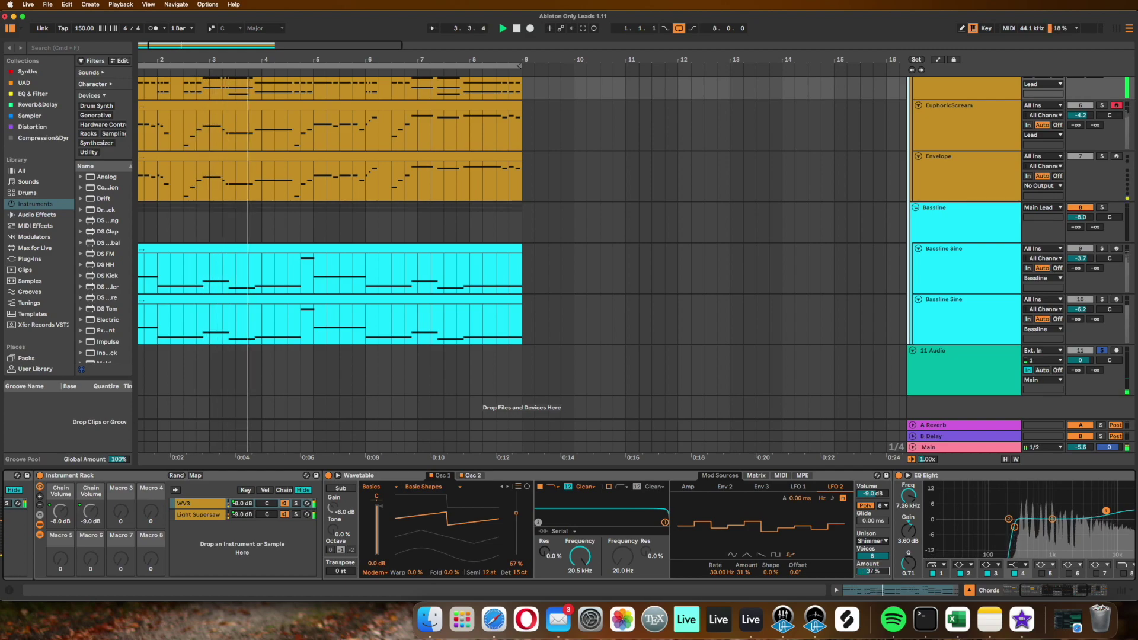
drag(871, 572, 875, 574)
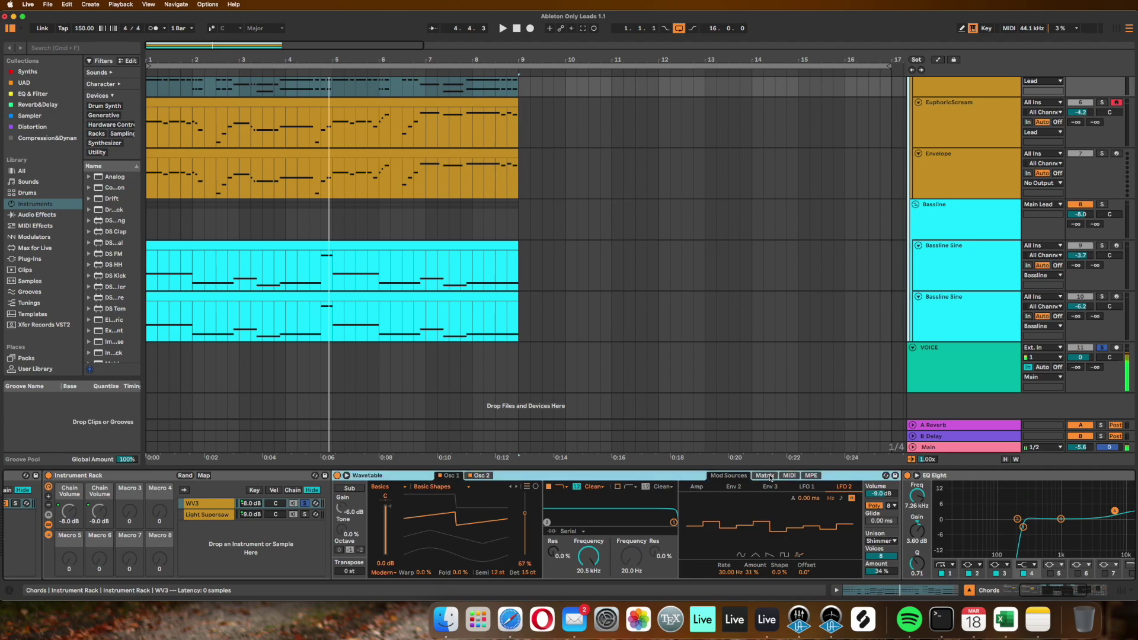
Step: Check Wavetable's modulation matrix, show Env 2 with 46.2 ms decay, and replay from bar 1
click(770, 478)
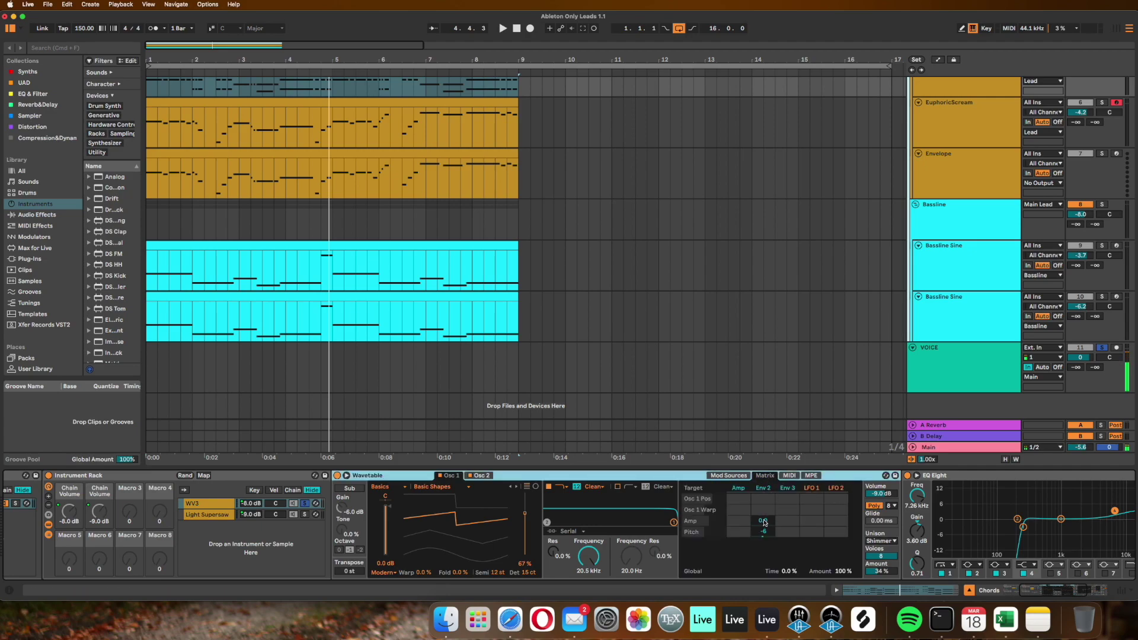
click(740, 478)
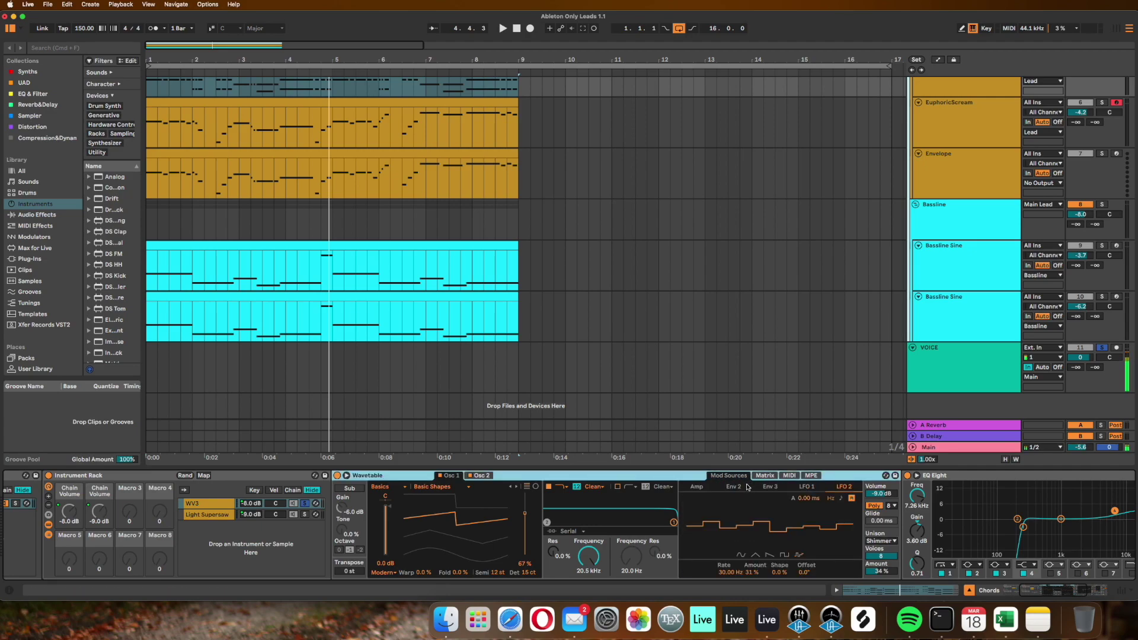
click(733, 488)
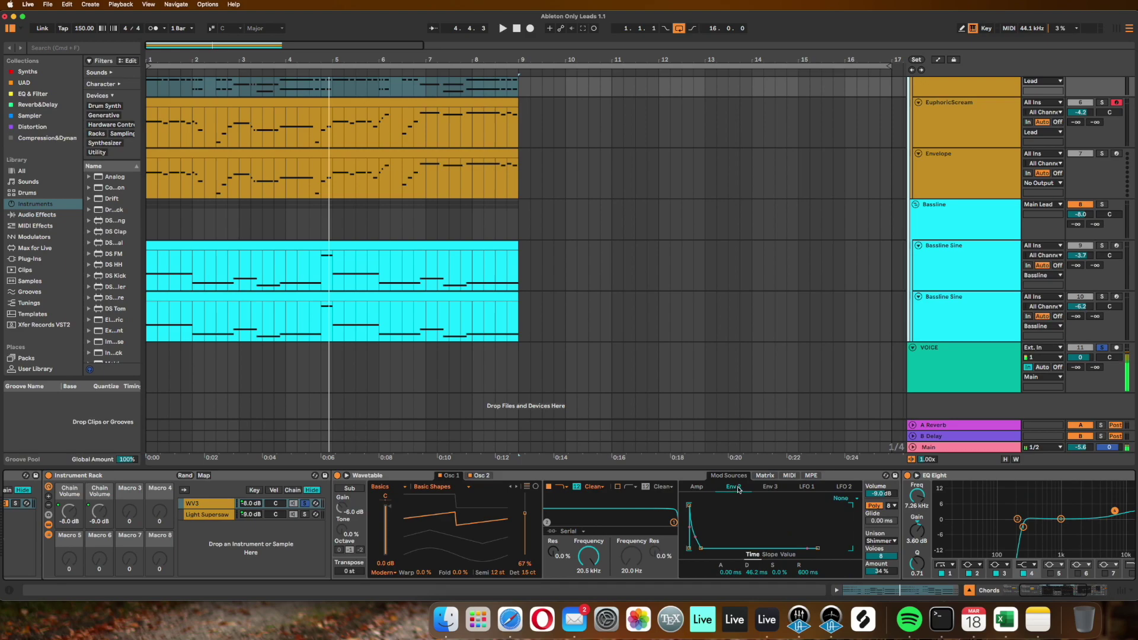
key(space)
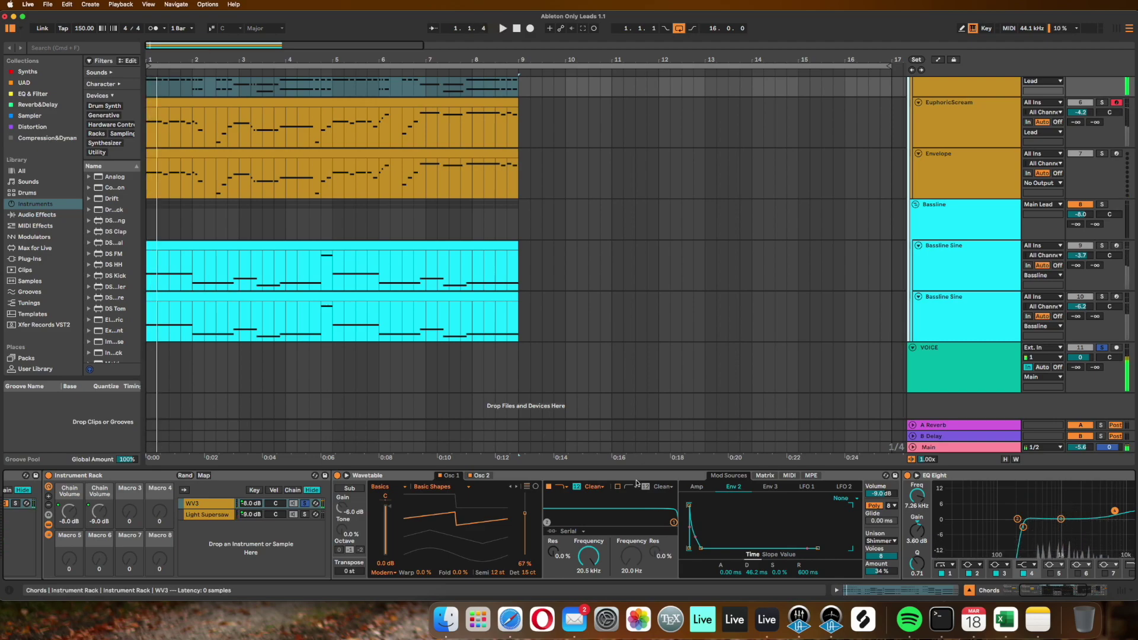
scroll(778, 477, right, 5)
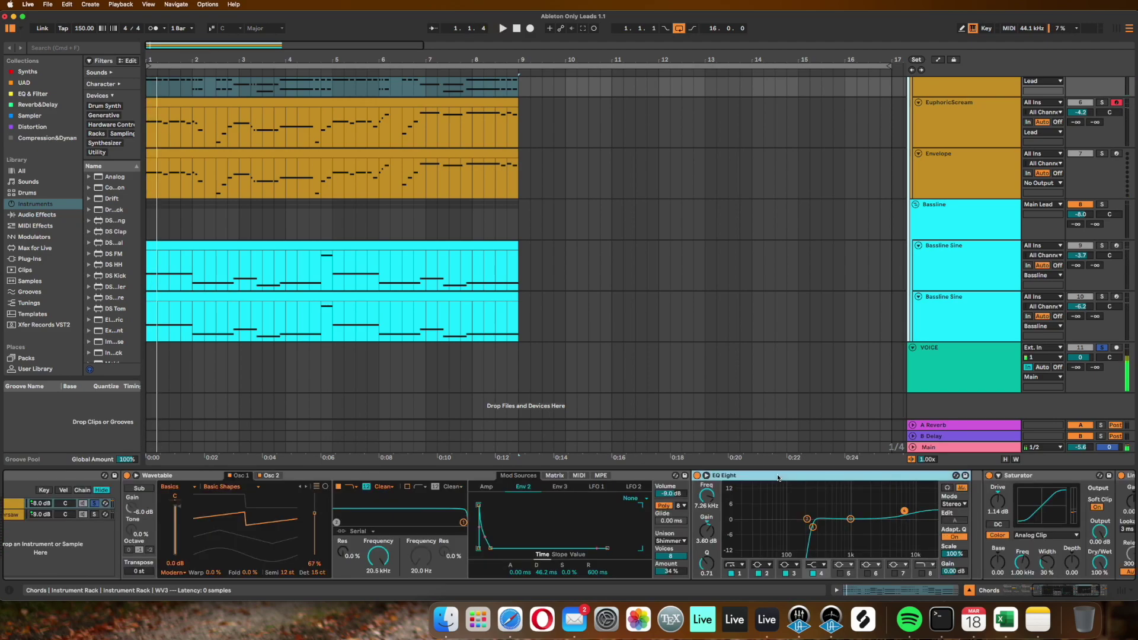
scroll(743, 480, left, 2)
scroll(702, 507, left, 2)
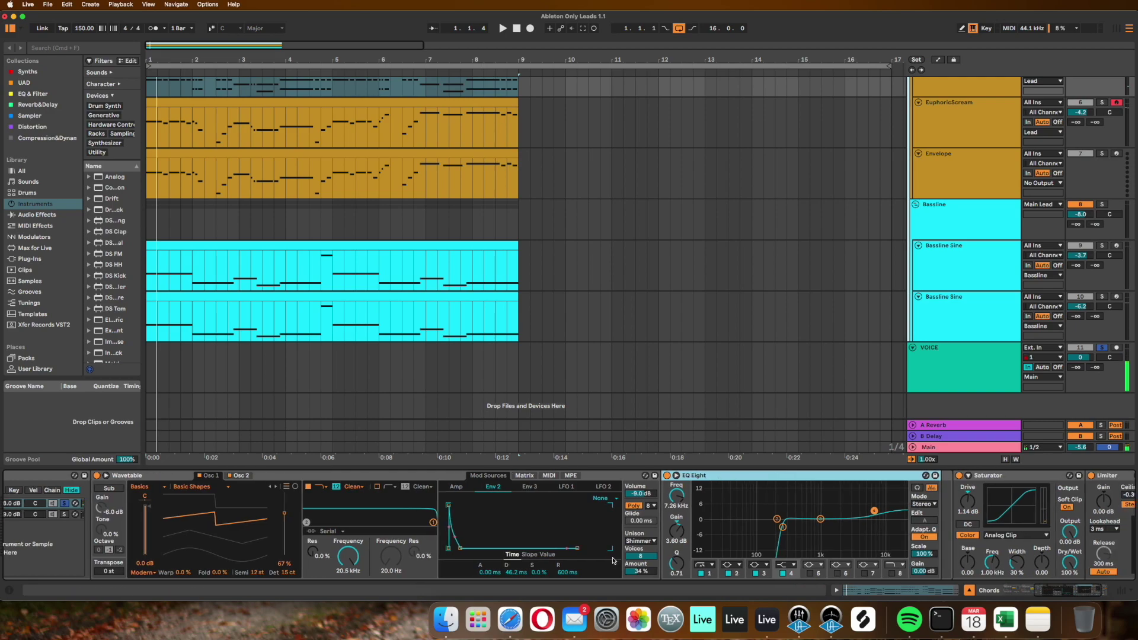
scroll(658, 534, left, 2)
scroll(614, 556, left, 2)
scroll(601, 560, left, 1)
scroll(315, 515, left, 1)
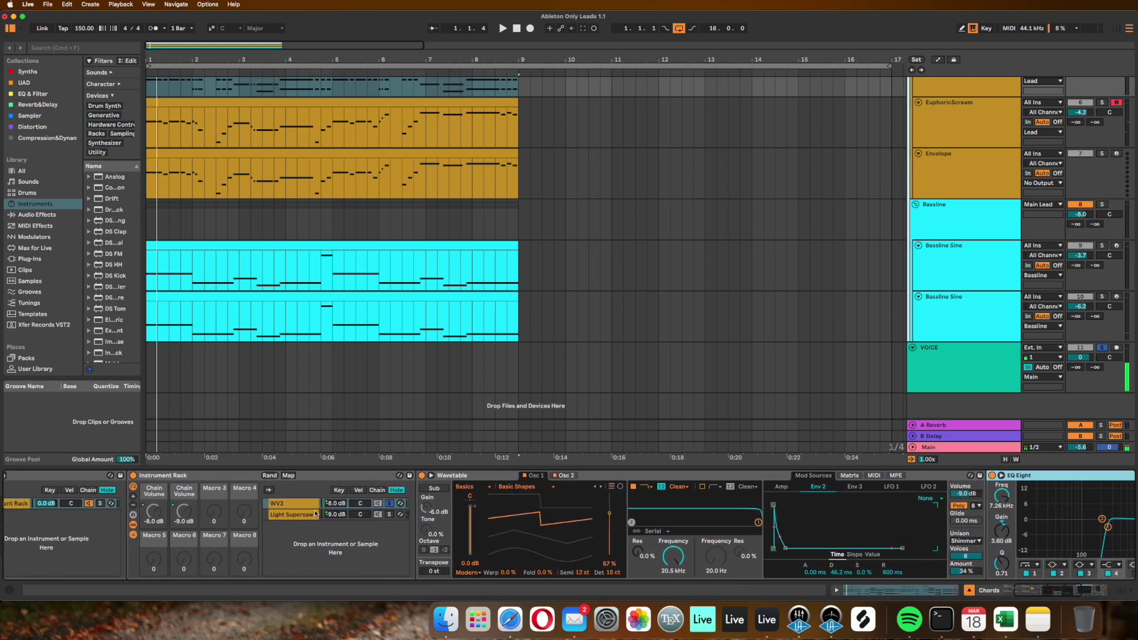
Step: Compare Osc 2 and Osc 1, show Wavetable's MIDI routings, and open the Light Supersaw chain
click(528, 477)
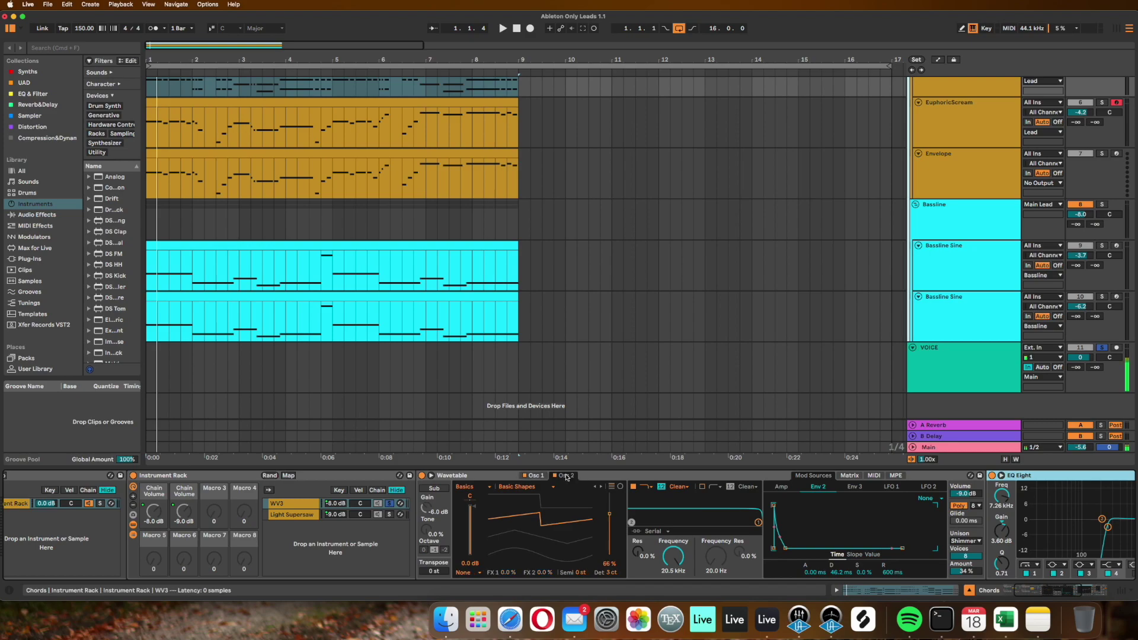
click(531, 475)
click(874, 476)
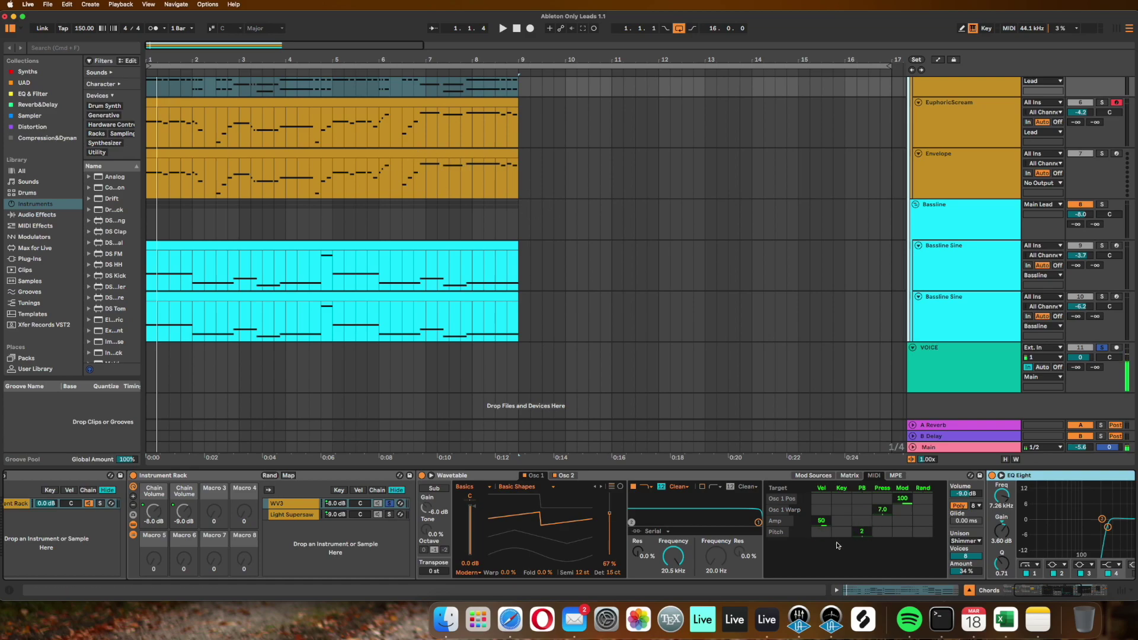
click(289, 514)
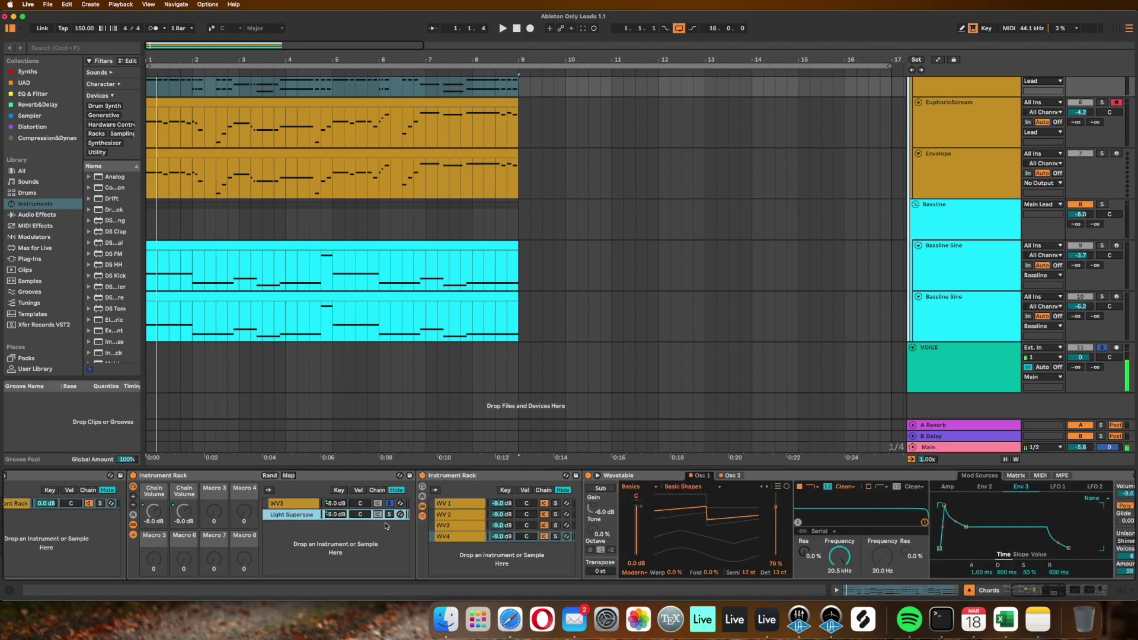
Step: Step through the Light Supersaw's WV1 and WV2 layers, including WV2's oscillator detune
click(389, 515)
click(458, 504)
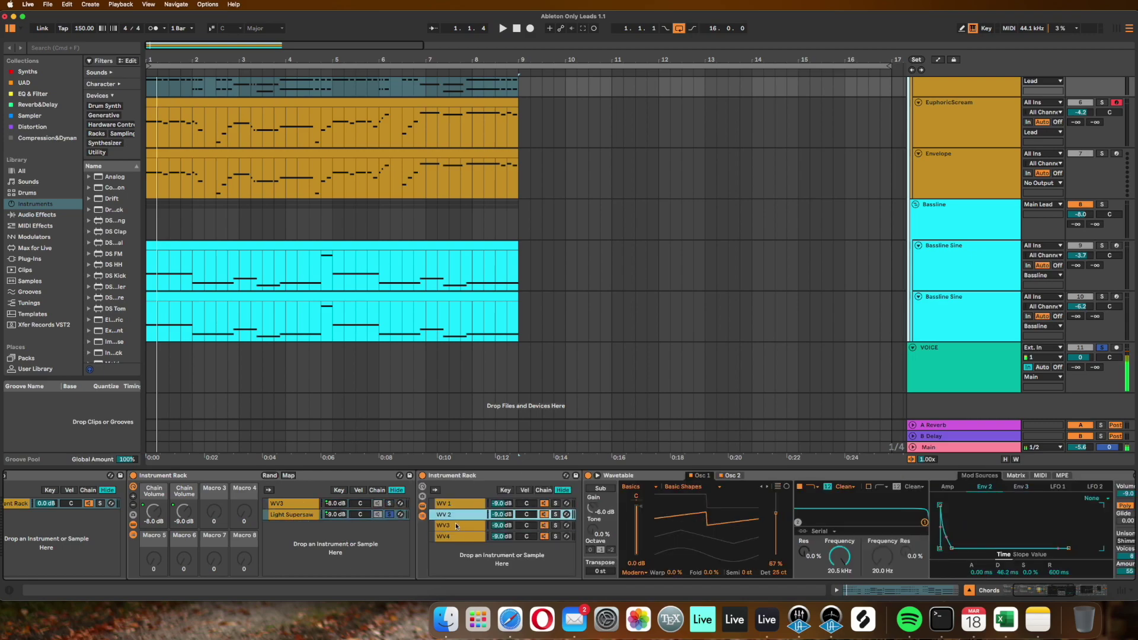
click(458, 525)
scroll(986, 552, right, 5)
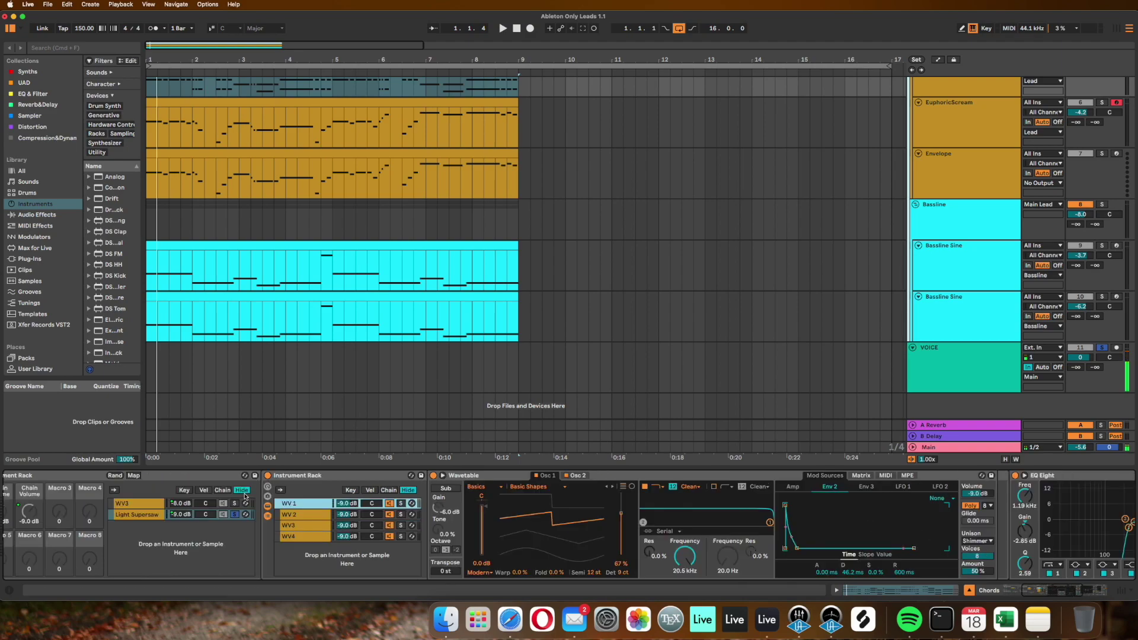
click(301, 517)
click(300, 526)
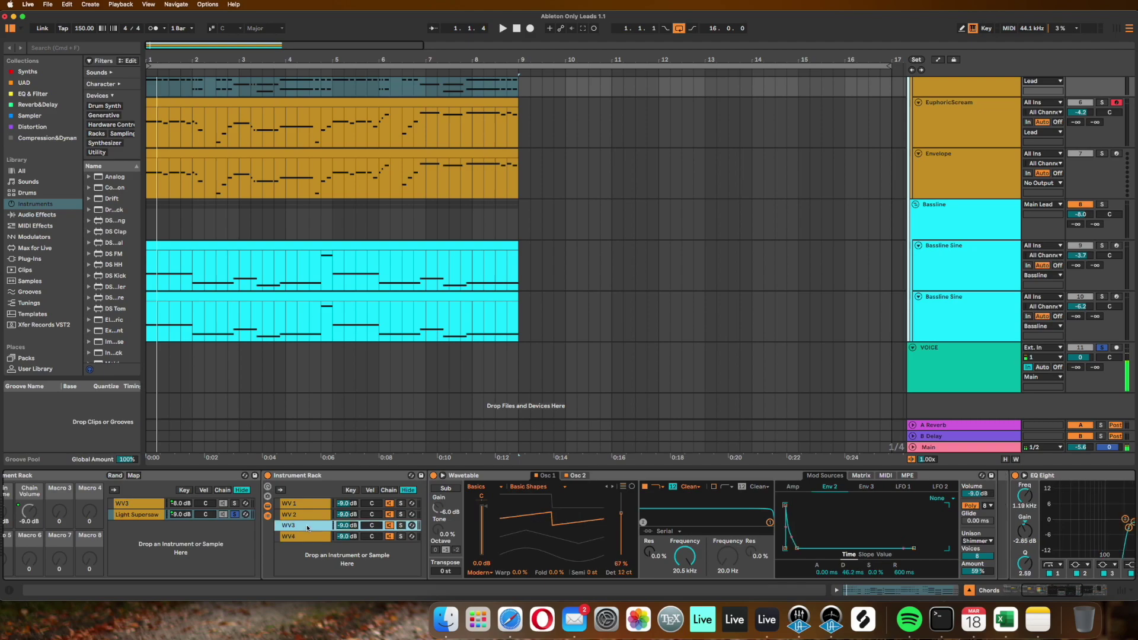
Step: Compare WV1–WV3 oscillator values, then show WV3's matrix pitch routing of -6 and play
click(313, 505)
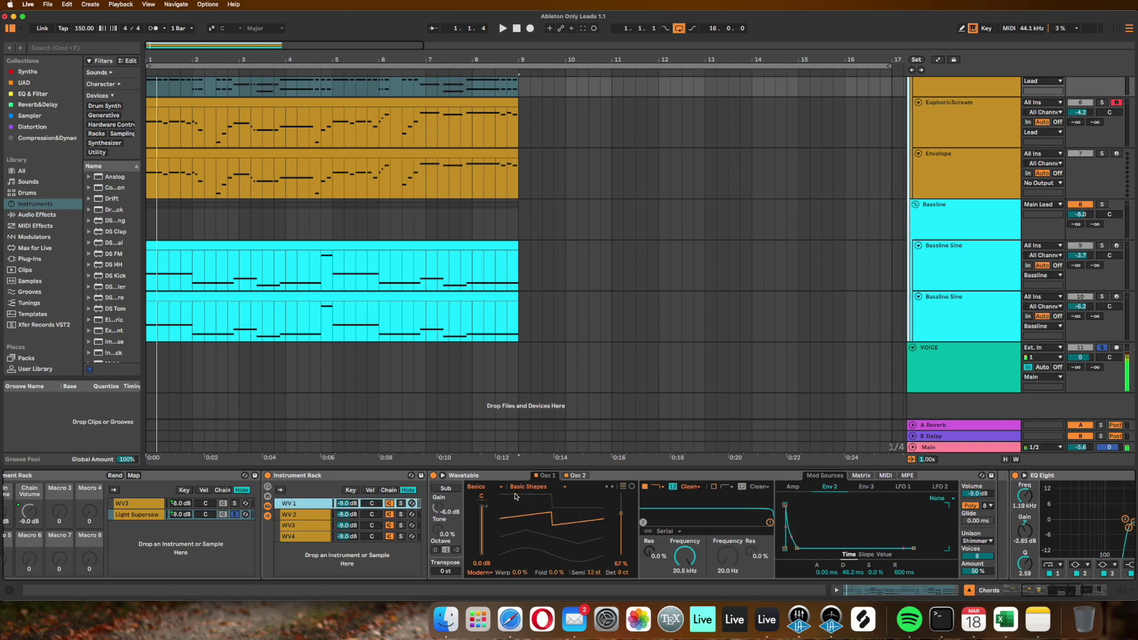
click(309, 518)
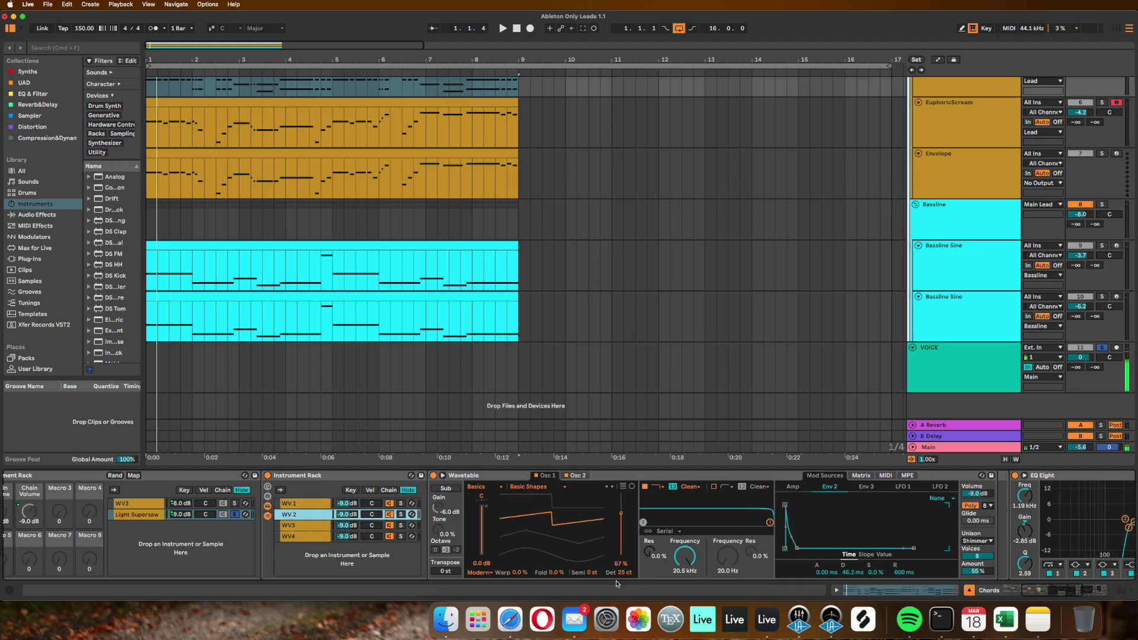
click(307, 504)
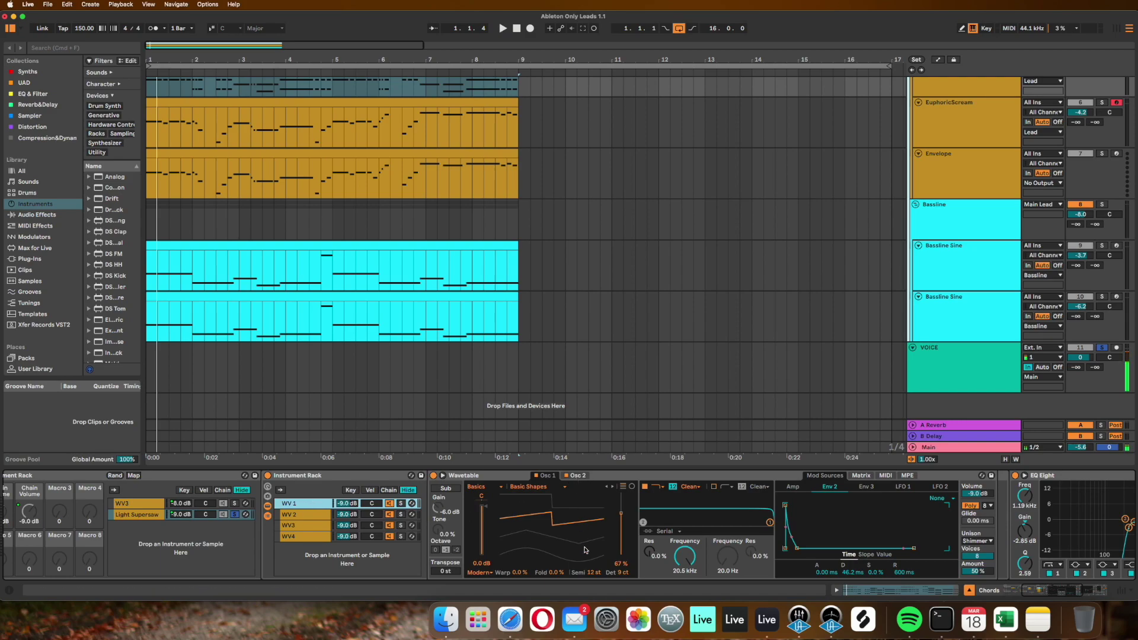
click(583, 478)
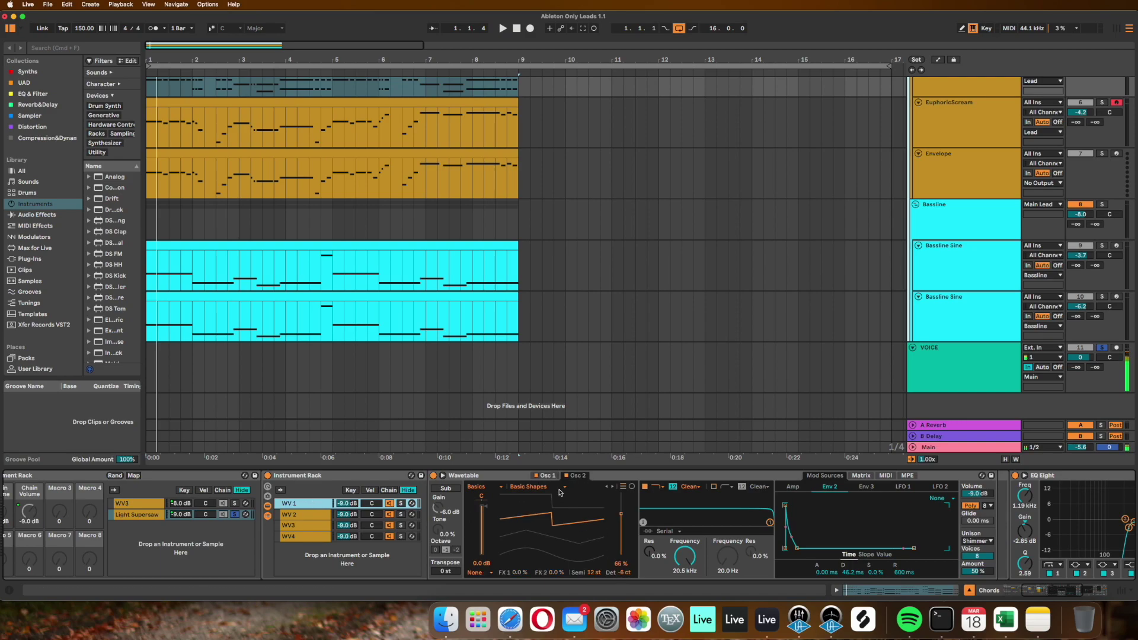
click(326, 516)
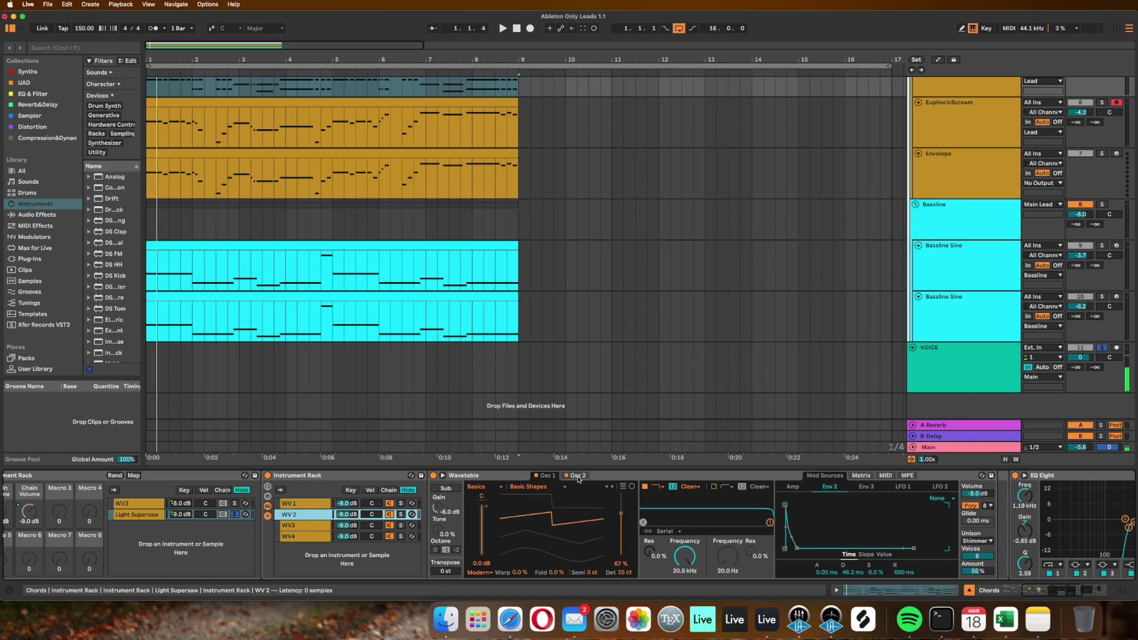
click(292, 526)
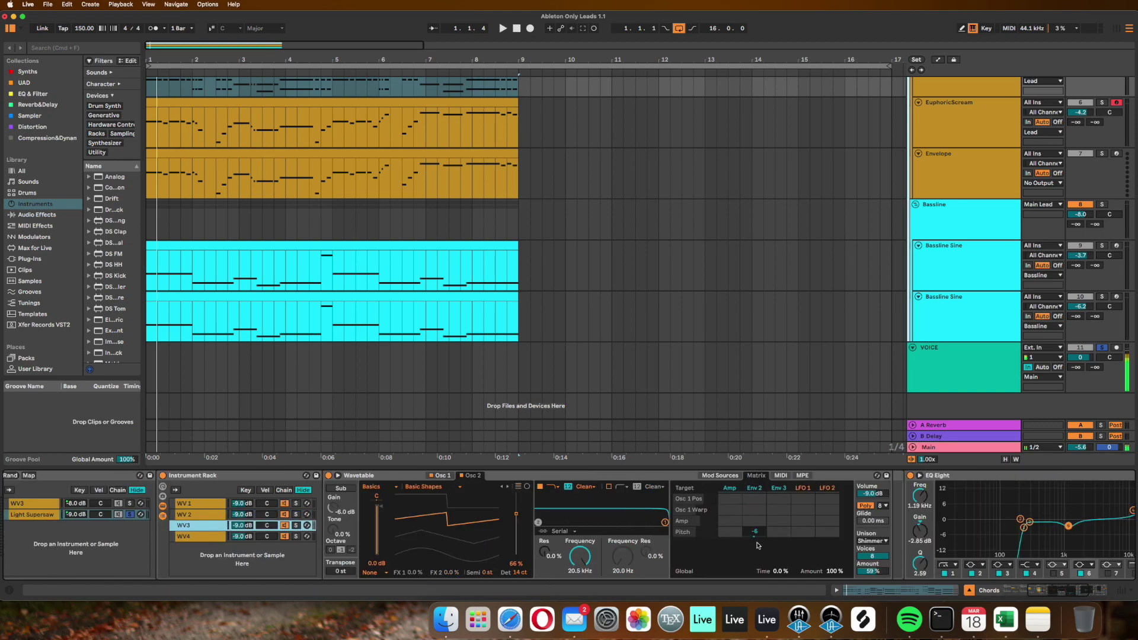
scroll(699, 497, right, 3)
click(755, 474)
scroll(701, 490, right, 2)
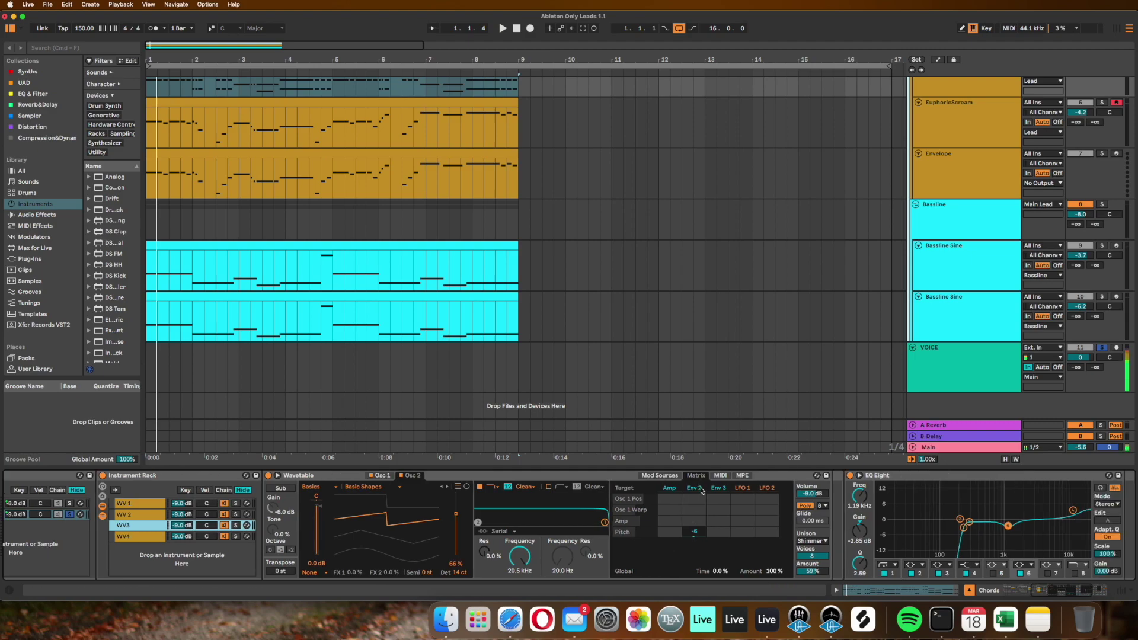
scroll(697, 494, left, 6)
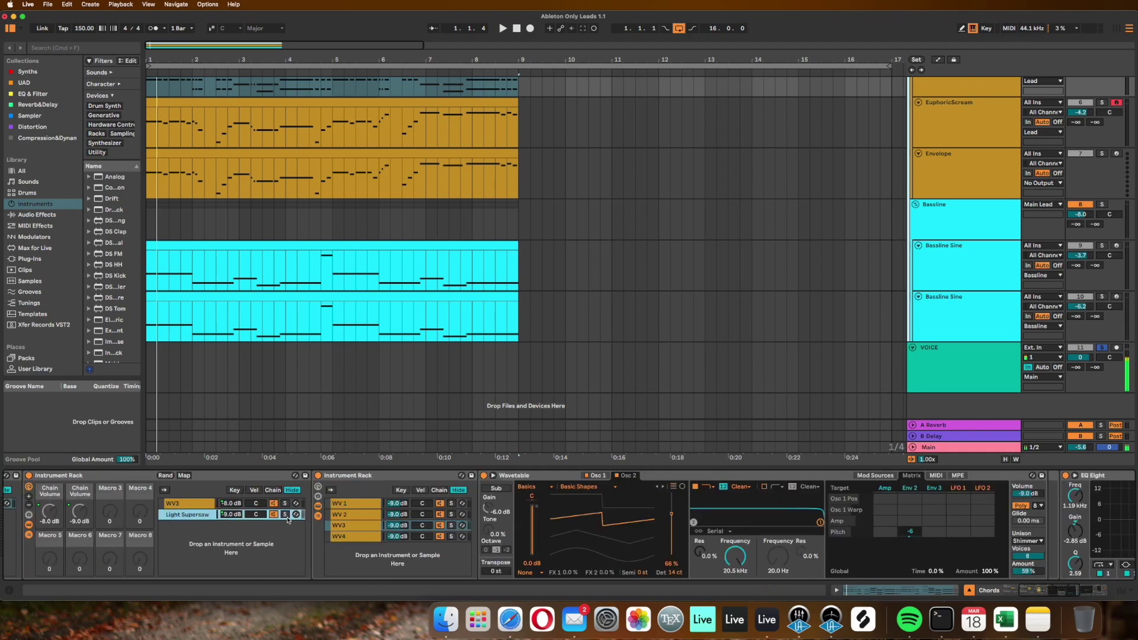
key(space)
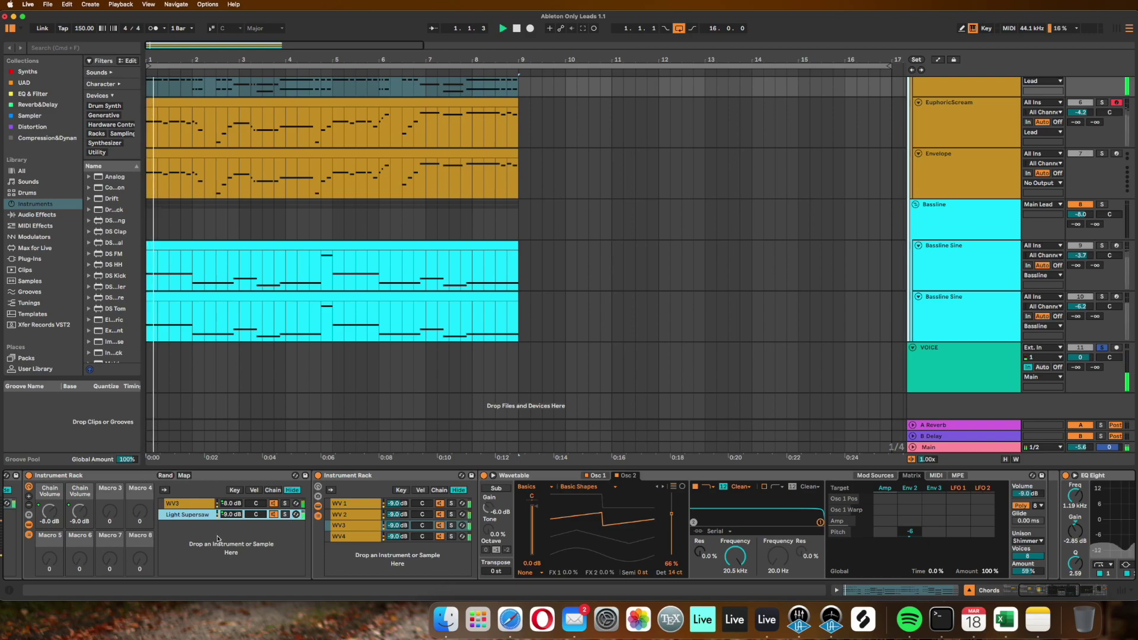
scroll(443, 541, right, 2)
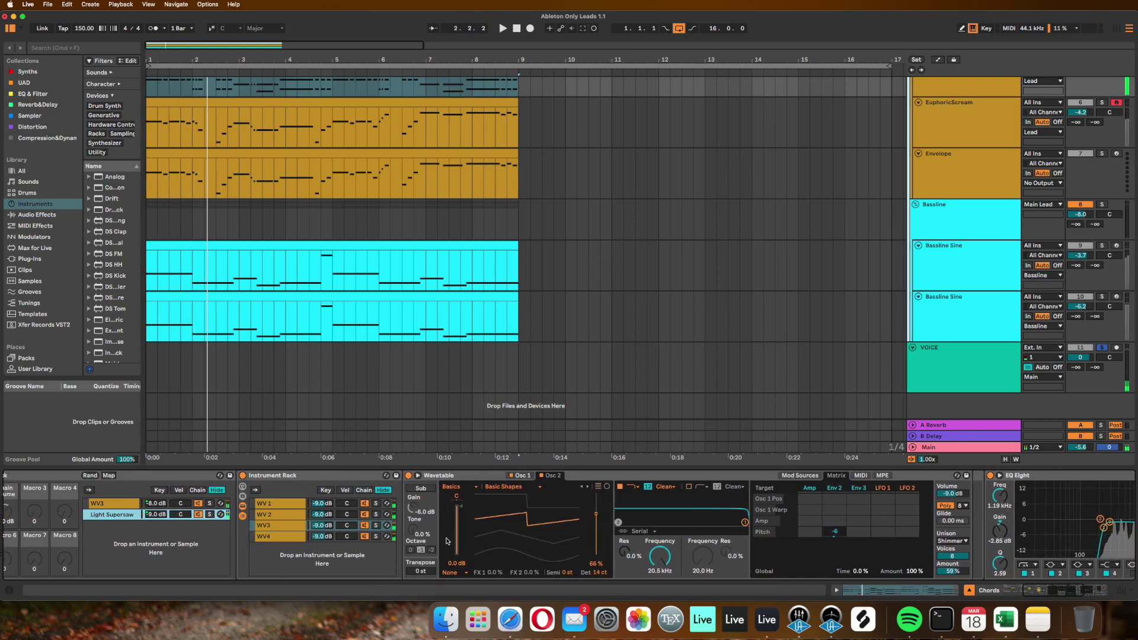
scroll(443, 541, right, 10)
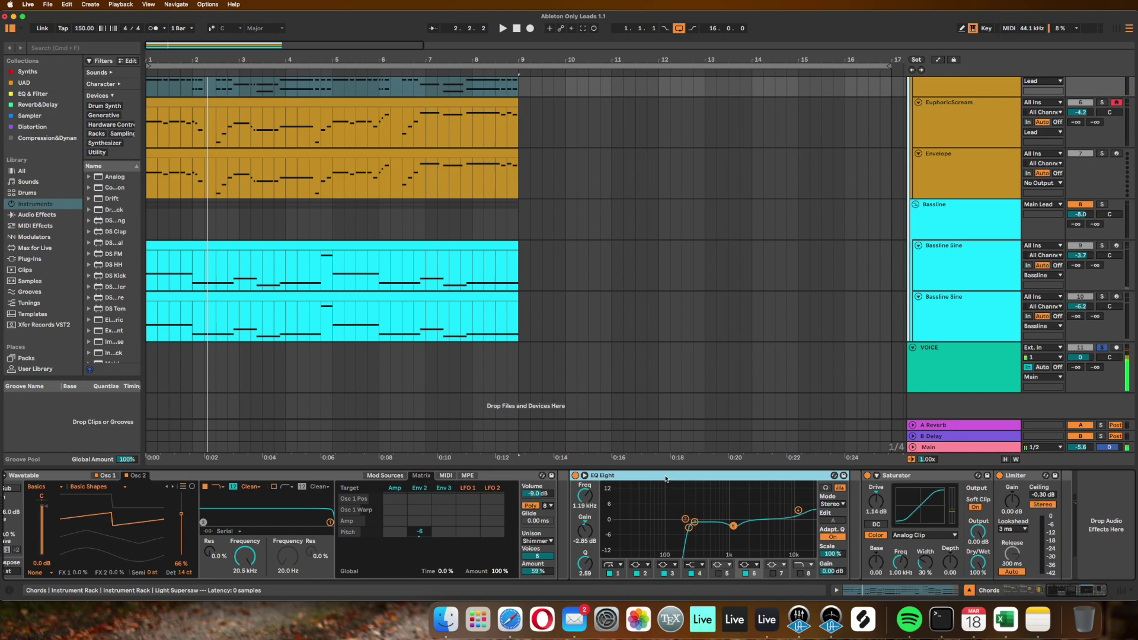
scroll(665, 480, left, 3)
scroll(756, 498, left, 4)
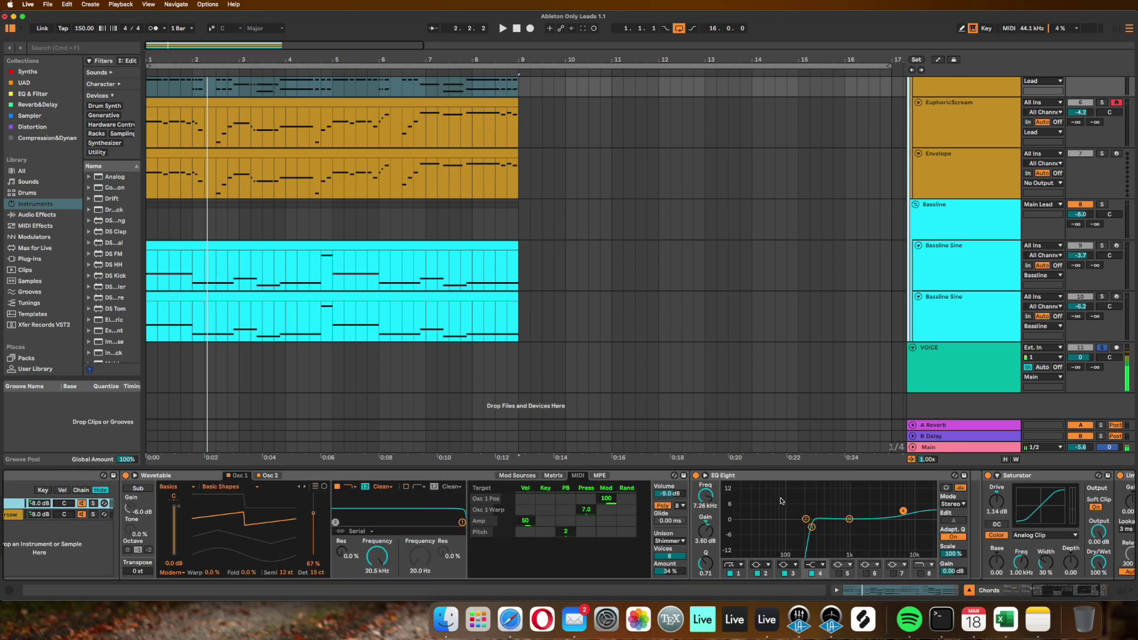
scroll(780, 500, right, 3)
scroll(845, 498, left, 4)
scroll(960, 484, right, 4)
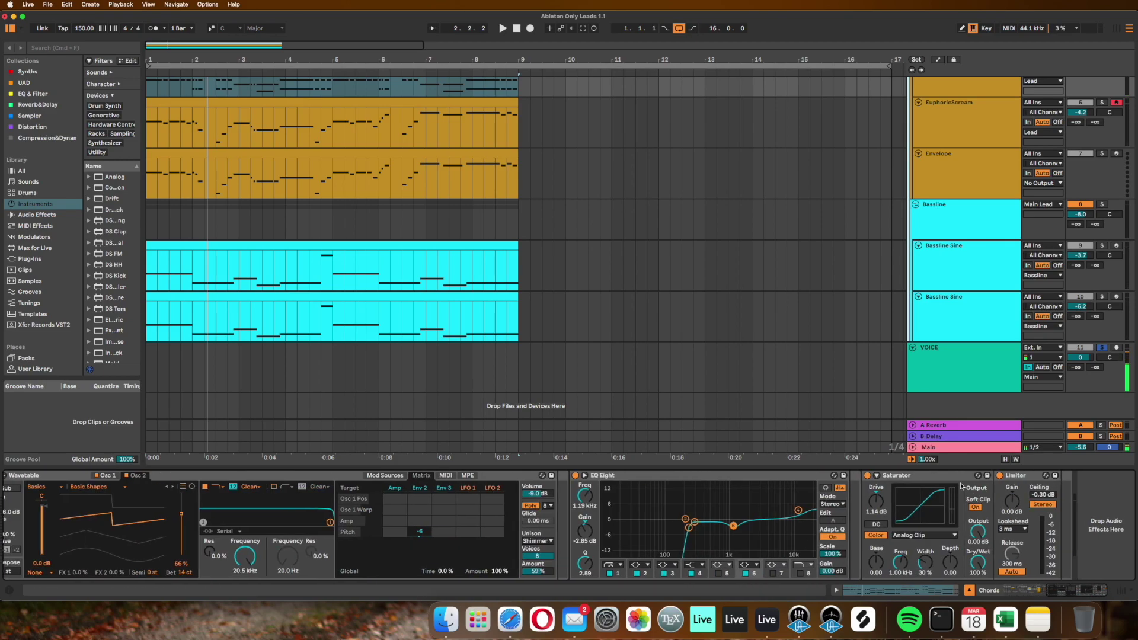
Step: Select the Limiter after EQ Eight and Saturator, then show EuphoricScream's rack macros
click(1021, 477)
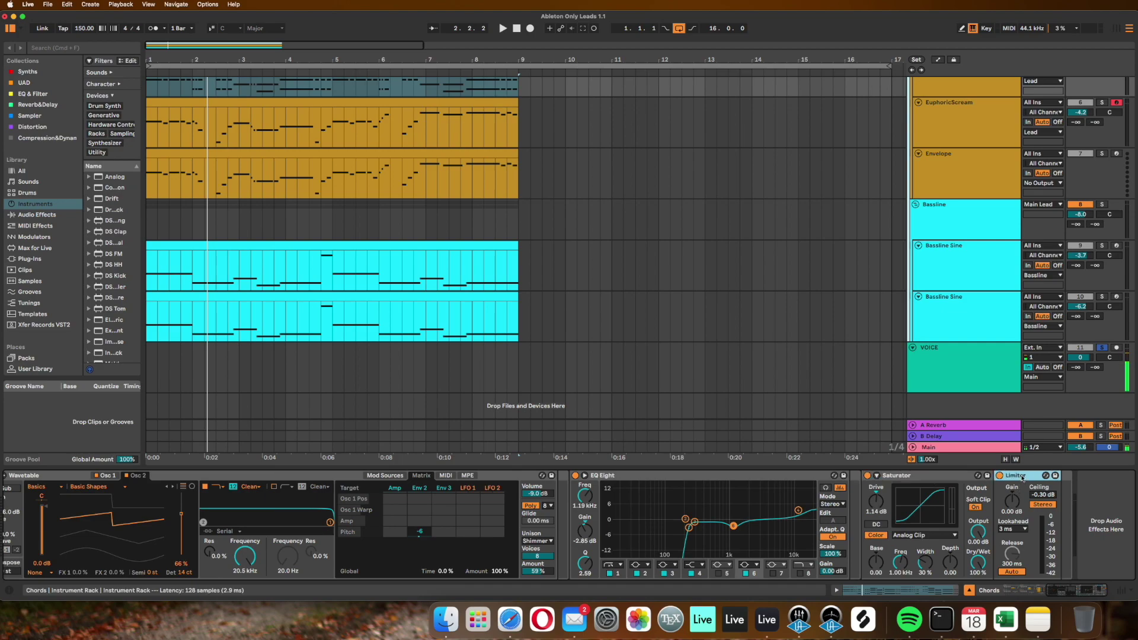
click(936, 124)
scroll(937, 178, up, 3)
scroll(936, 254, up, 3)
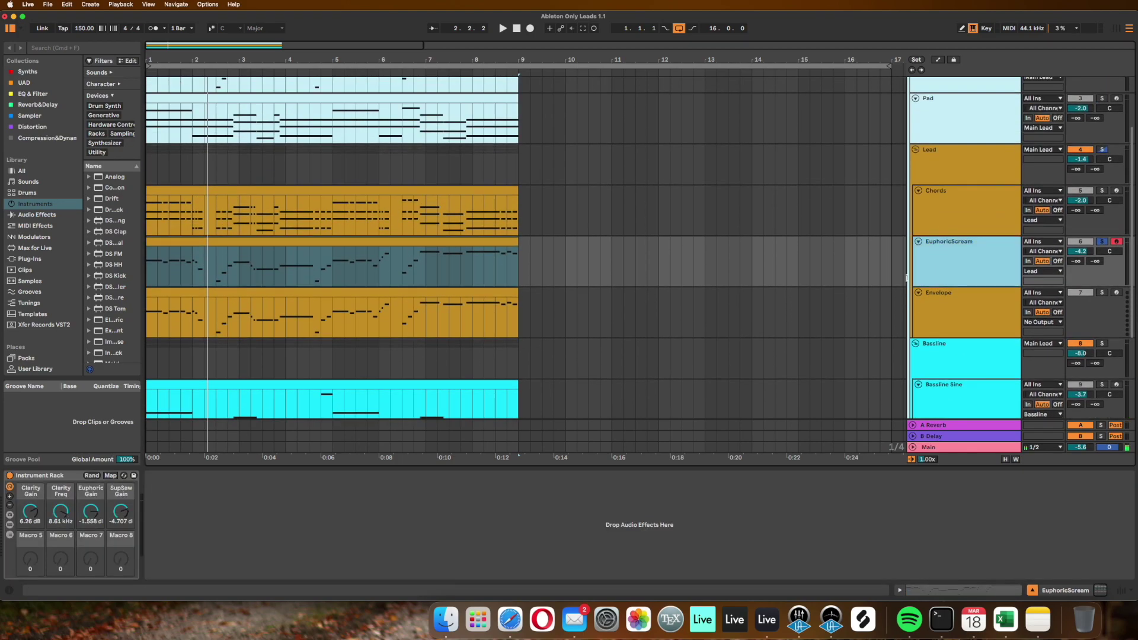
scroll(903, 274, down, 2)
scroll(902, 274, down, 2)
Step: Play, expand EuphoricScream's rack chains, and inspect Clean Saw's oscillators and modulation matrix
key(space)
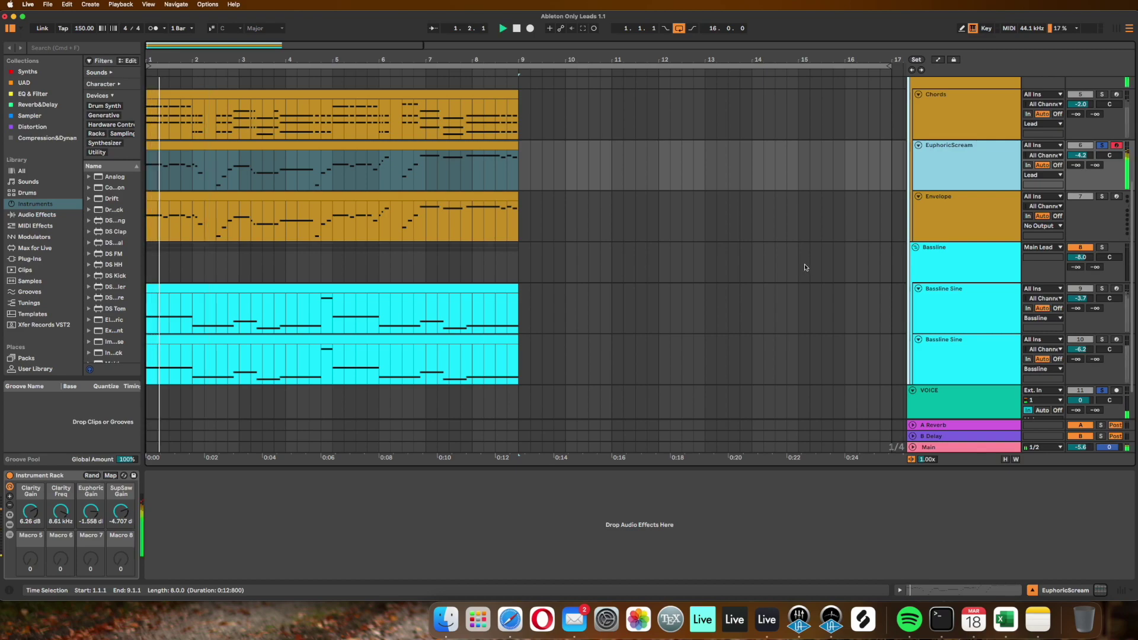
click(10, 537)
click(178, 503)
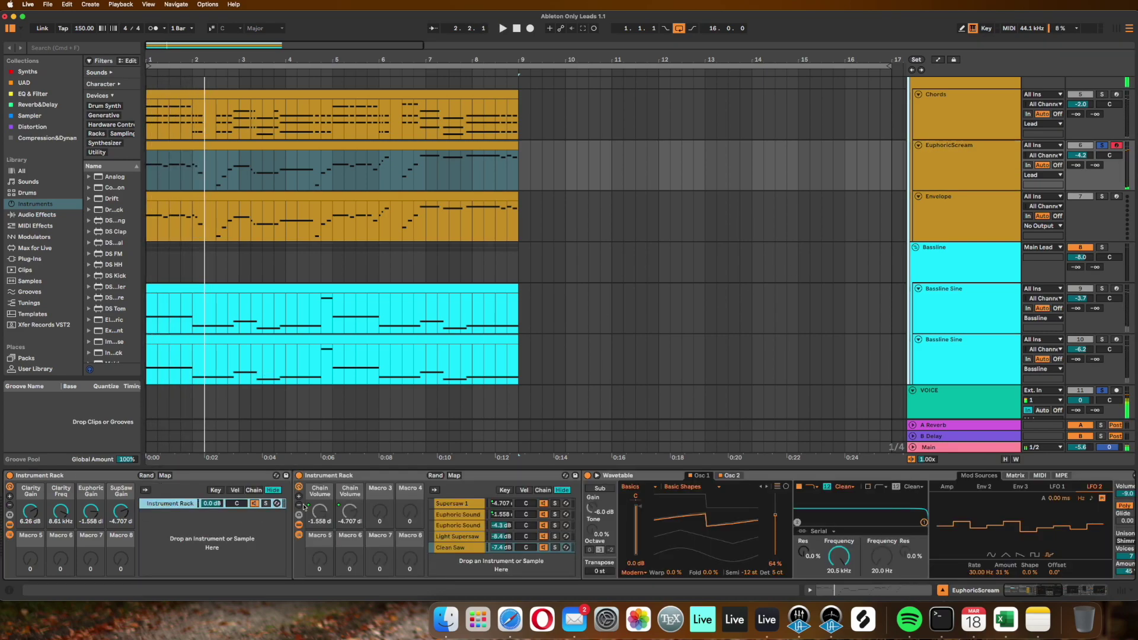
click(463, 549)
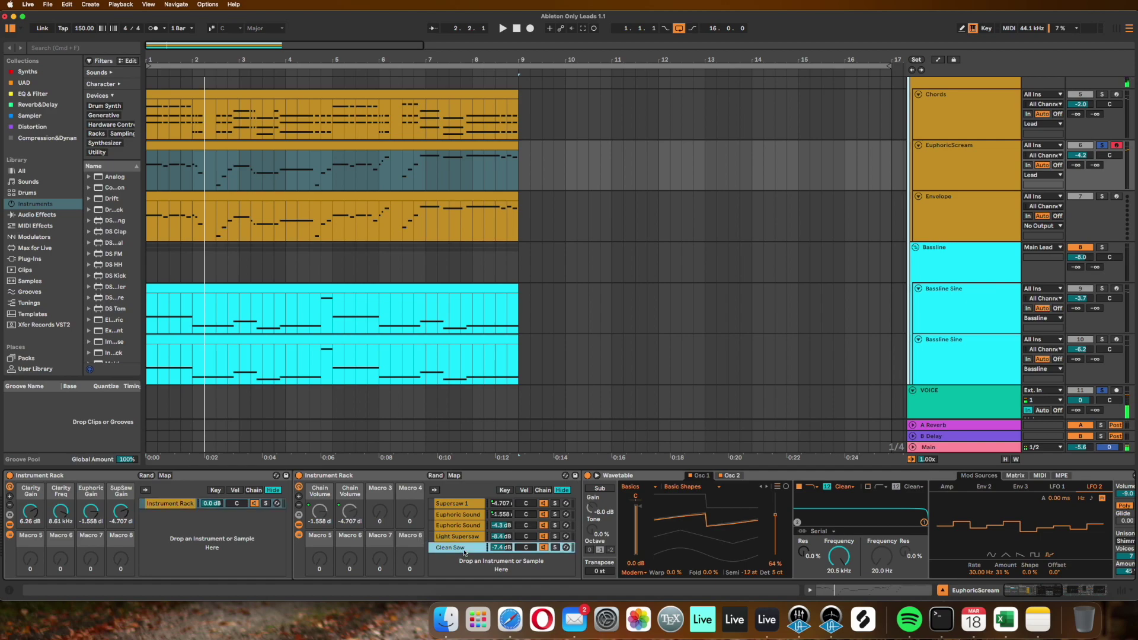
click(702, 477)
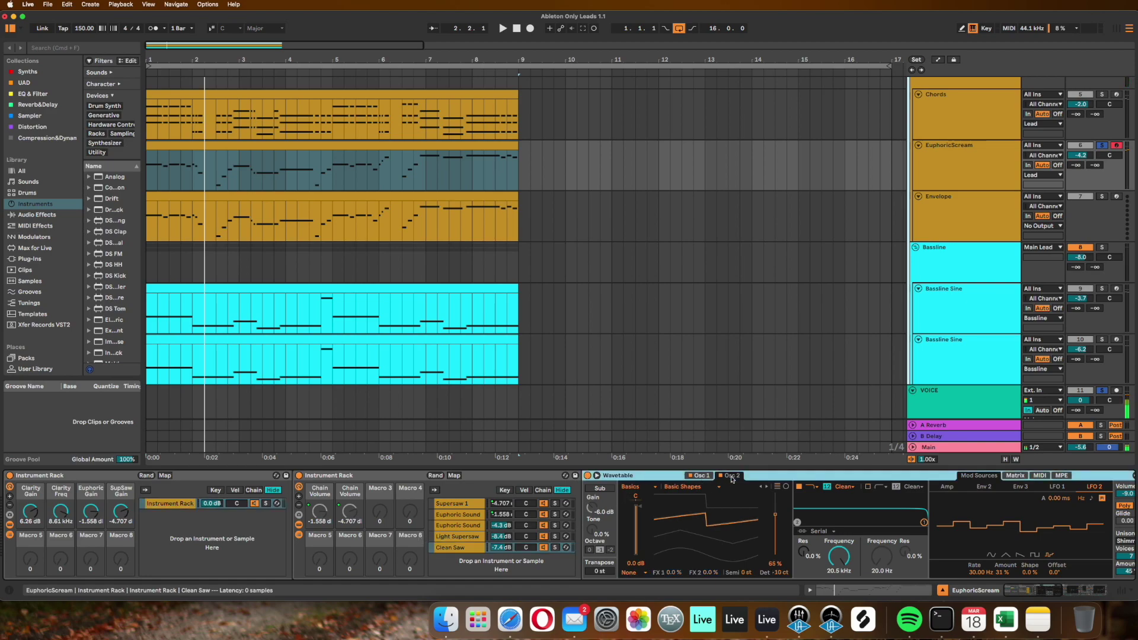
click(702, 477)
scroll(731, 498, right, 3)
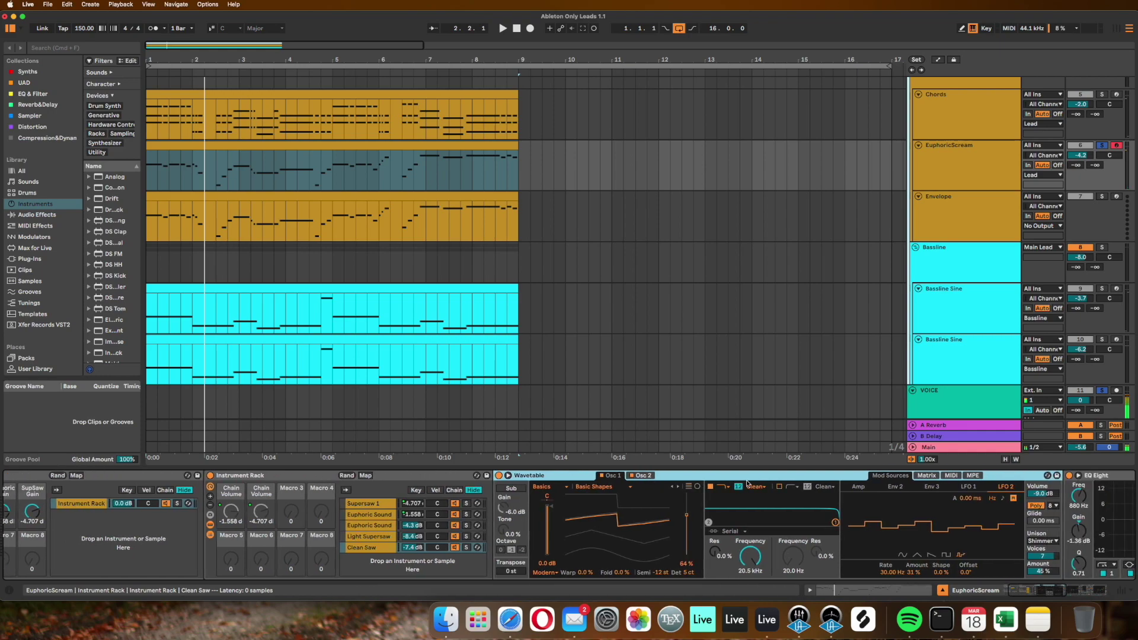
click(925, 476)
scroll(926, 502, right, 2)
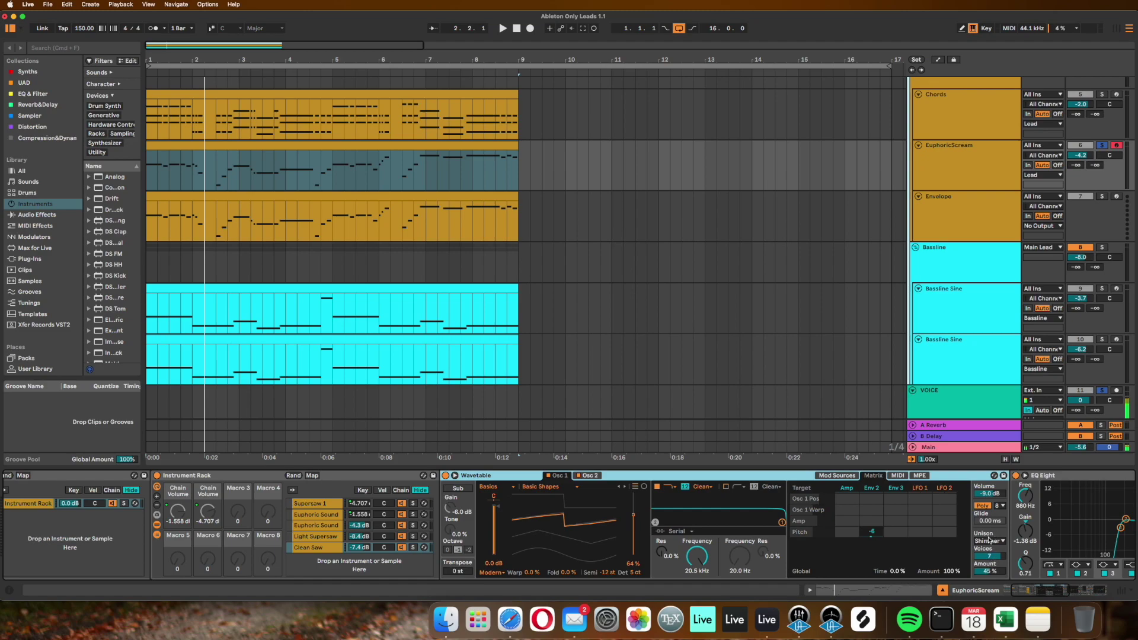
Step: Open the Light Supersaw layer, step from WV4 up to WV1, and check Osc 2 and the matrix
click(315, 536)
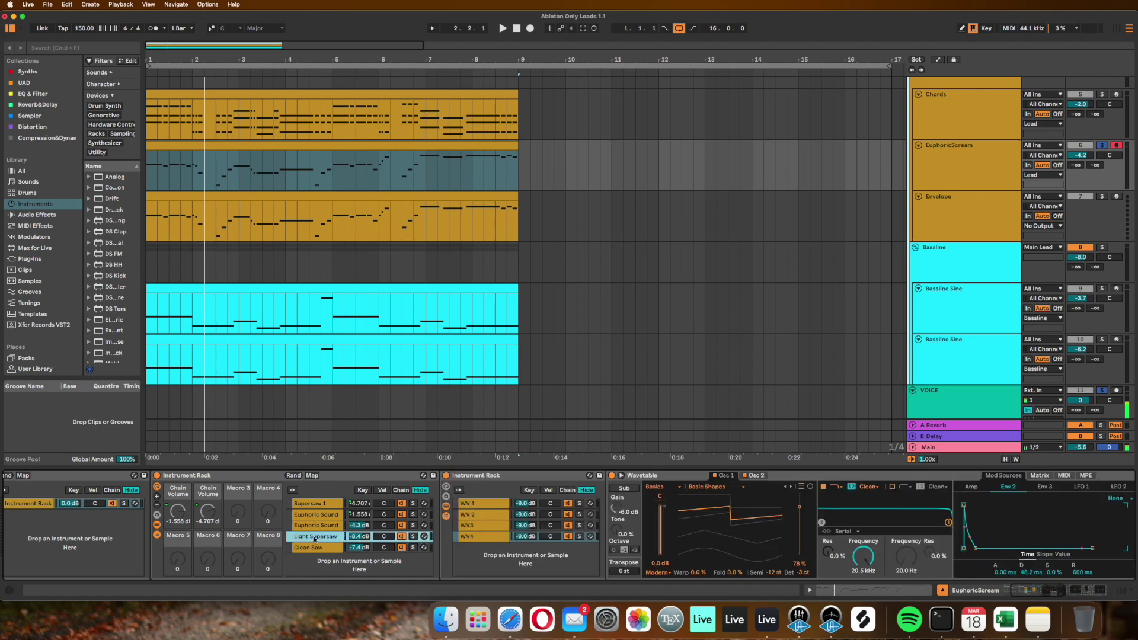
click(480, 540)
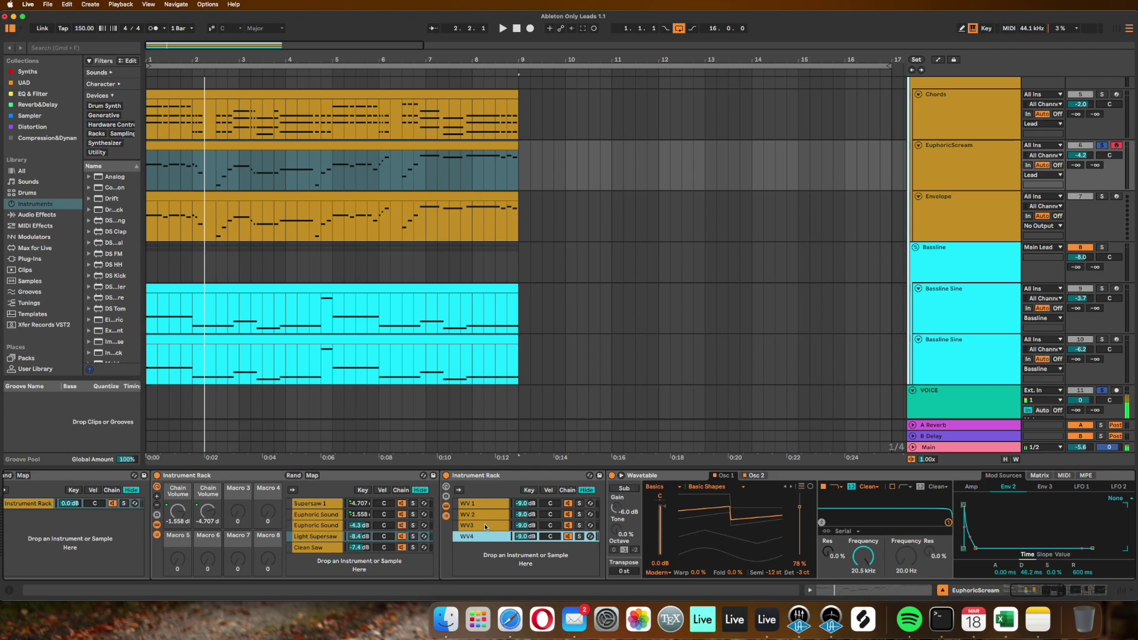
click(485, 527)
click(485, 504)
scroll(629, 509, right, 2)
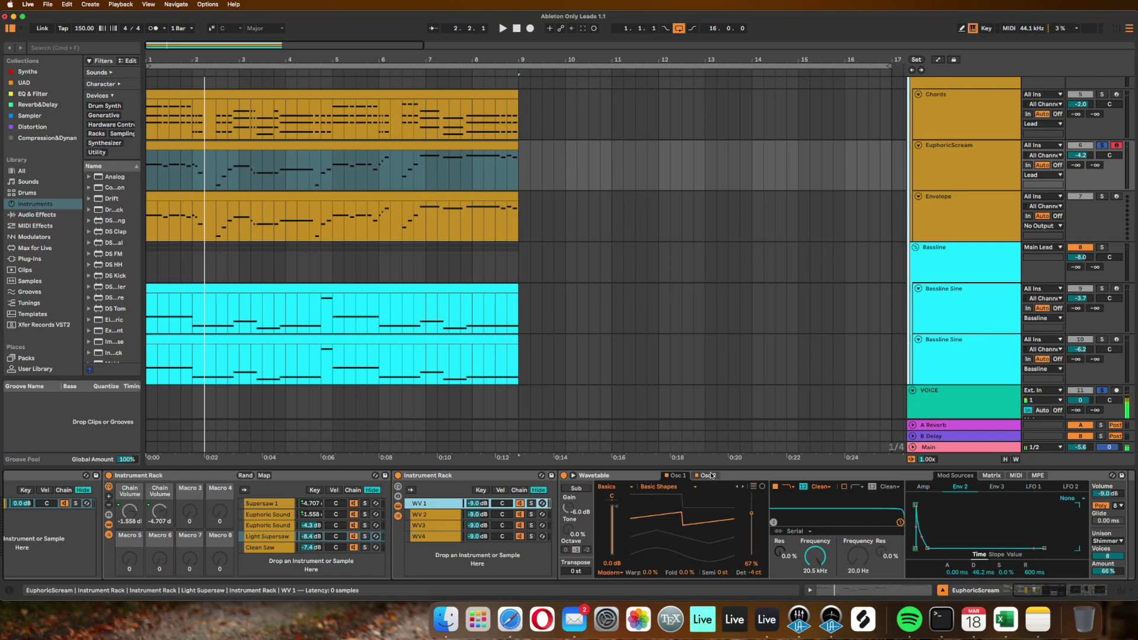
click(709, 475)
scroll(762, 572, right, 4)
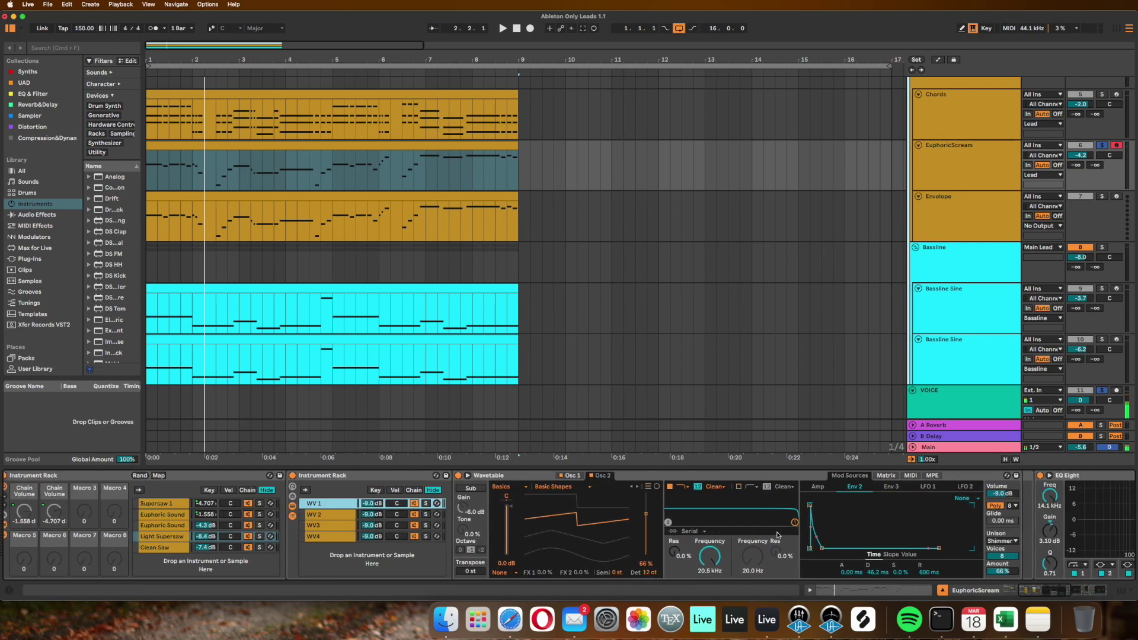
click(886, 476)
Step: Recheck WV4's Wavetable and matrix, step back up the WV chains, and open Euphoric Sound
click(316, 525)
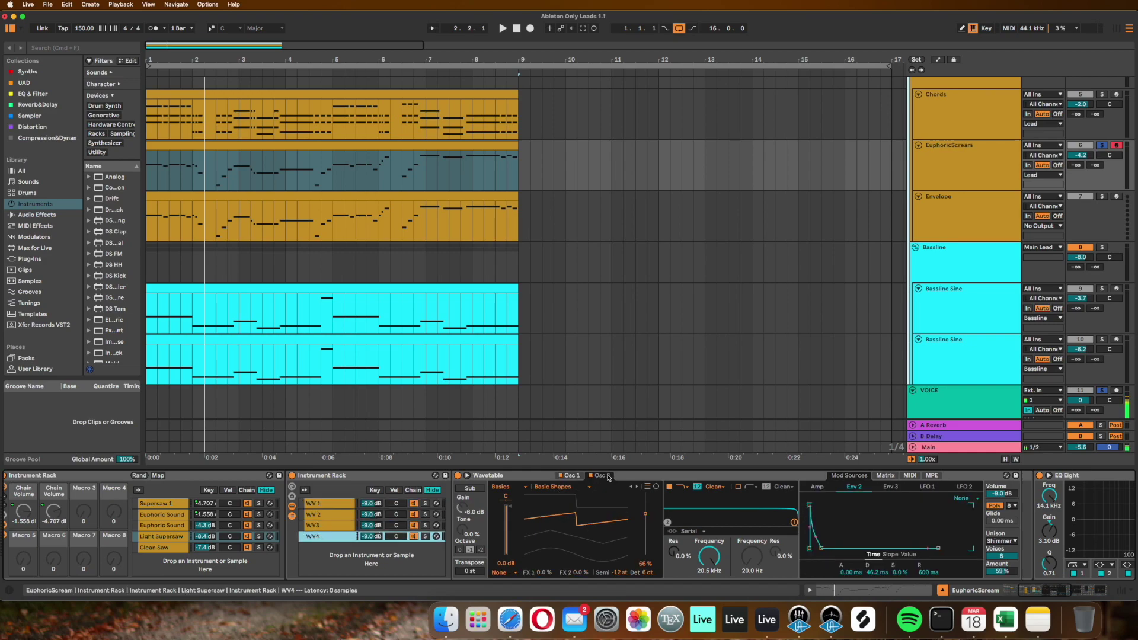
click(152, 536)
click(318, 537)
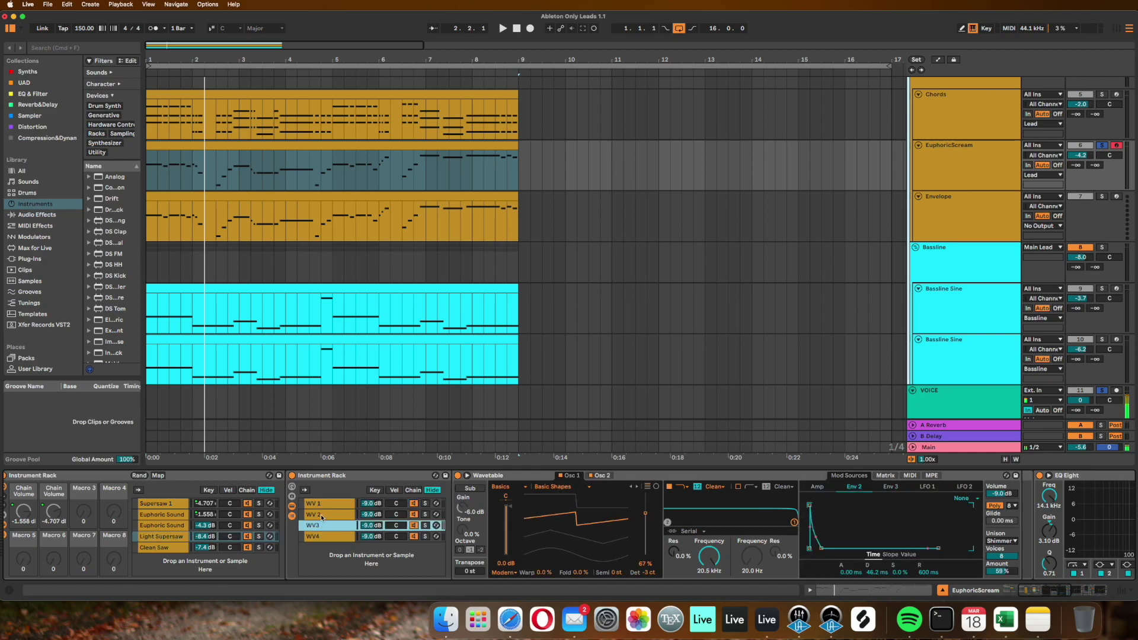
click(320, 515)
click(322, 505)
click(161, 526)
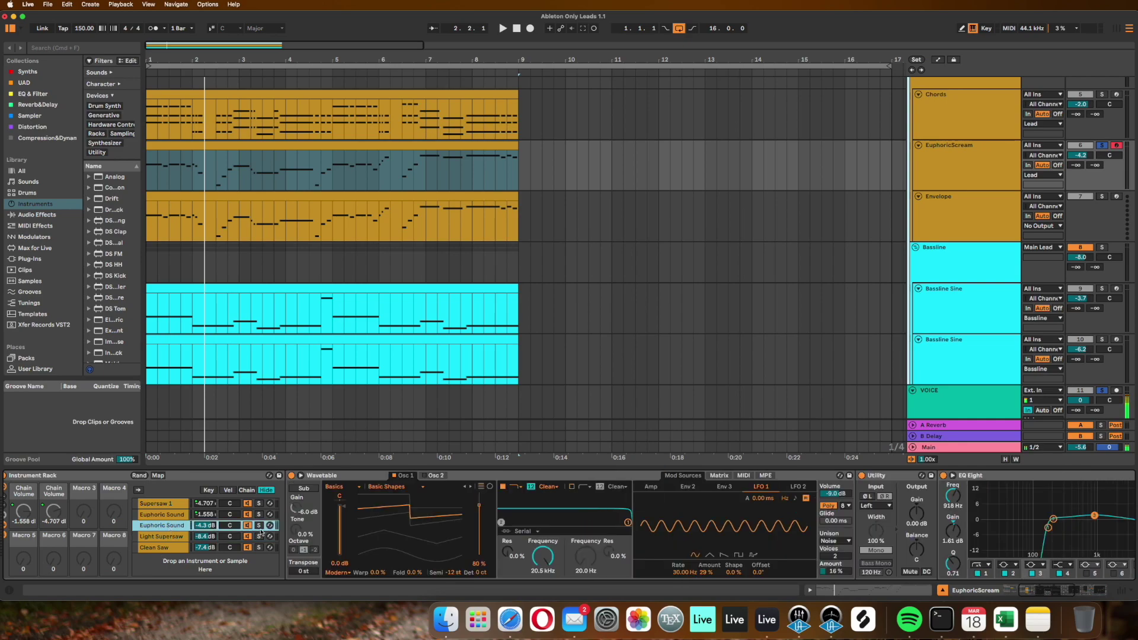
Step: Briefly play and stop, then browse Wavetable's category and Basic Shapes wavetable lists
key(space)
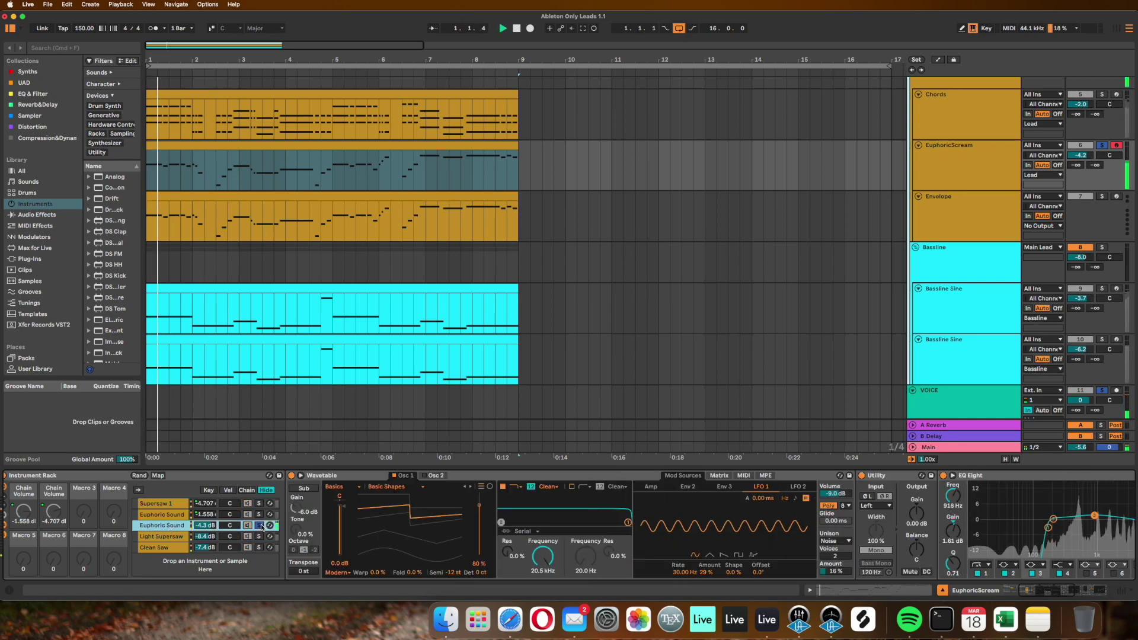
key(space)
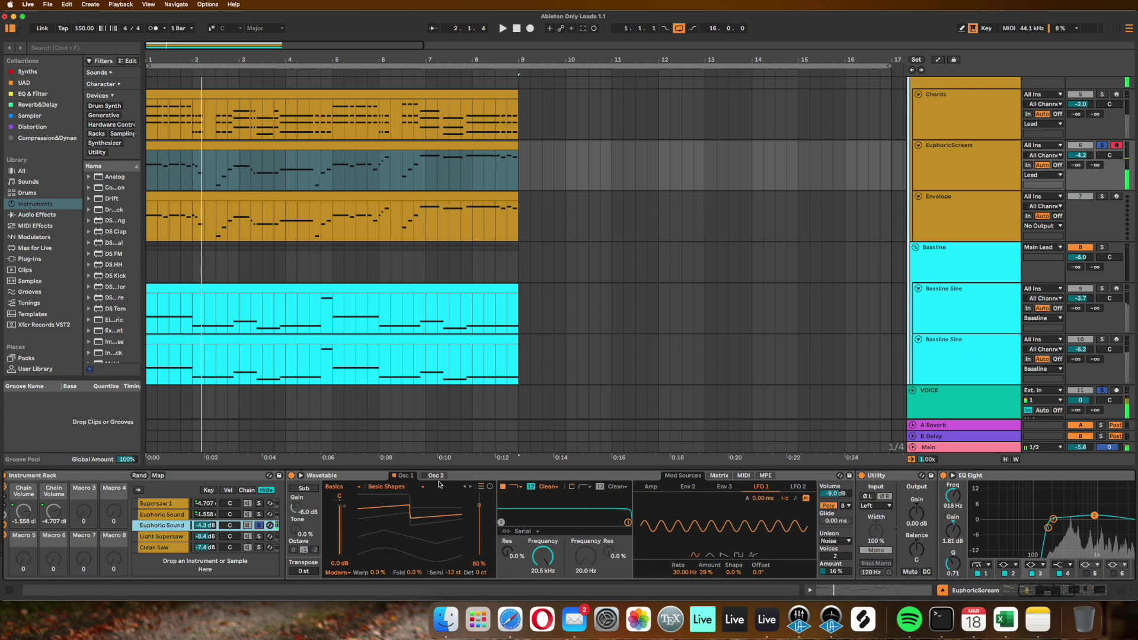
click(473, 479)
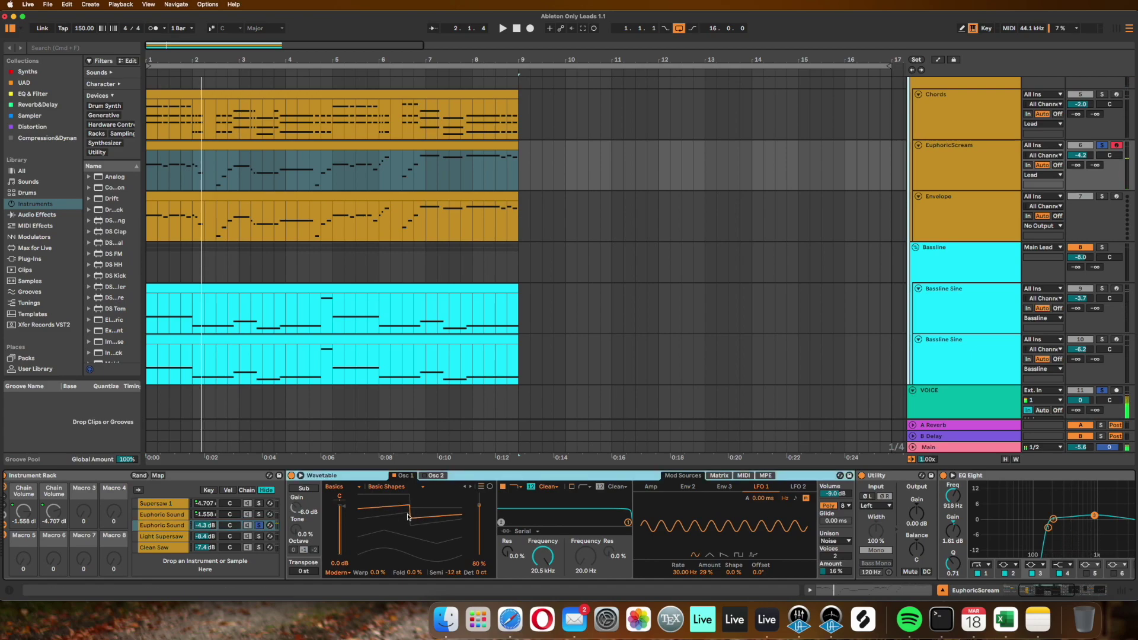
click(349, 490)
click(391, 490)
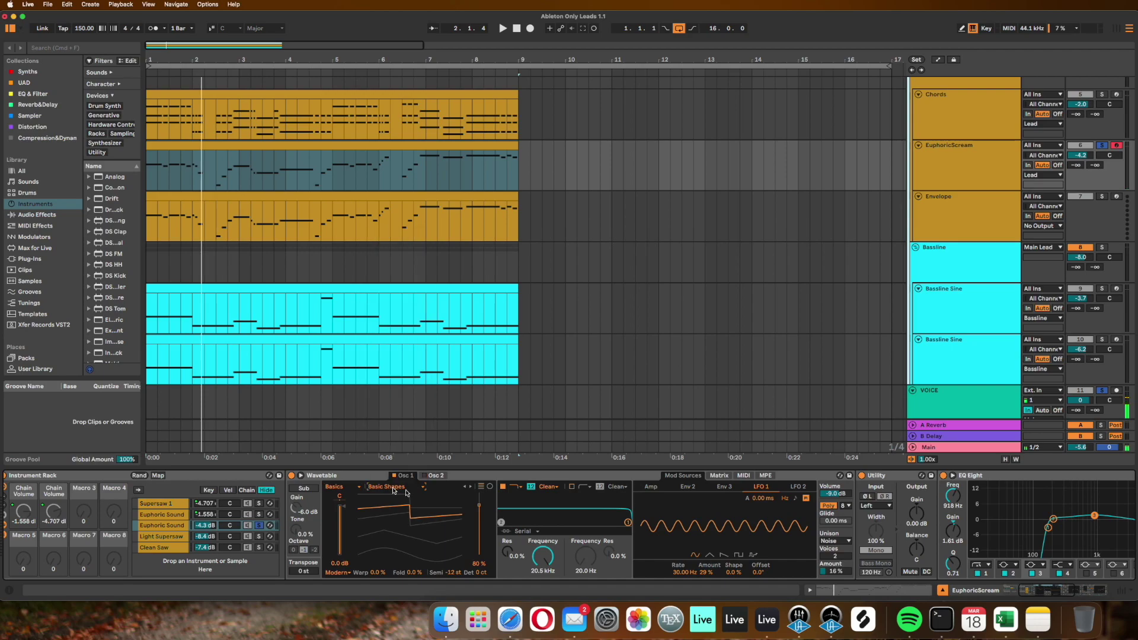
Step: Check the modulation matrix and LFO 1, then show the second Euphoric Sound chain's Auto Filter and Saturator
click(717, 476)
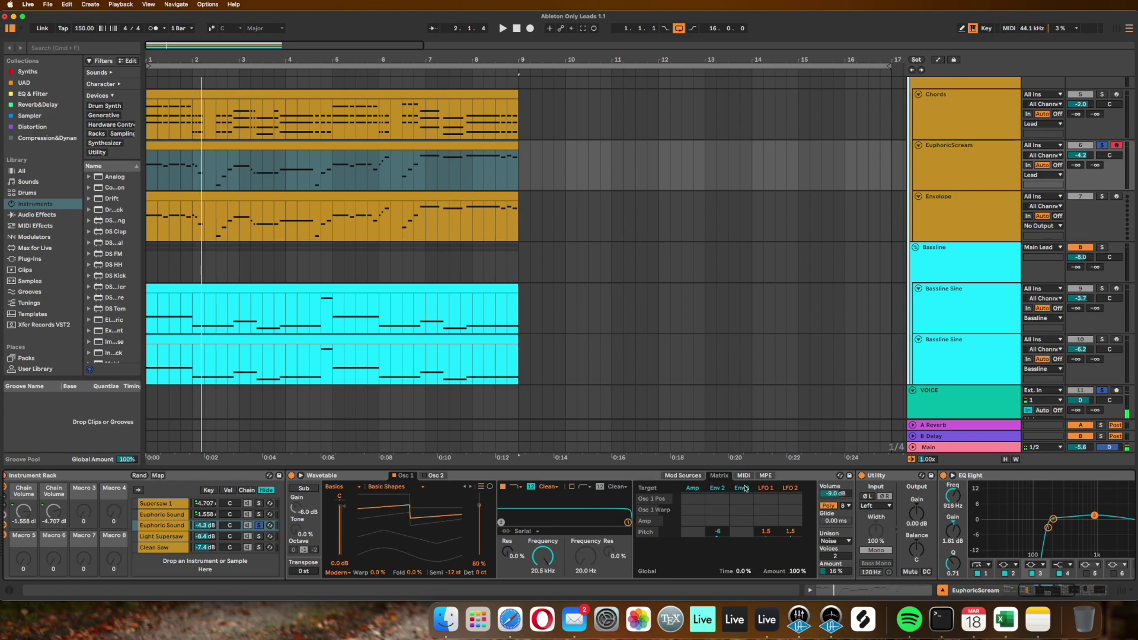
click(763, 490)
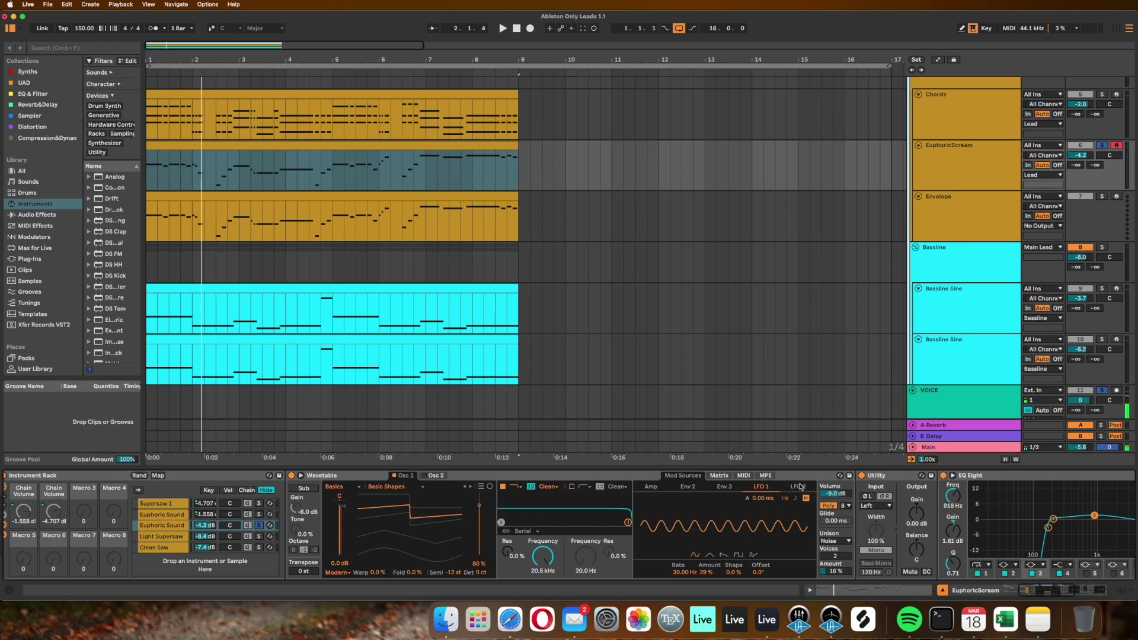
click(762, 488)
click(242, 515)
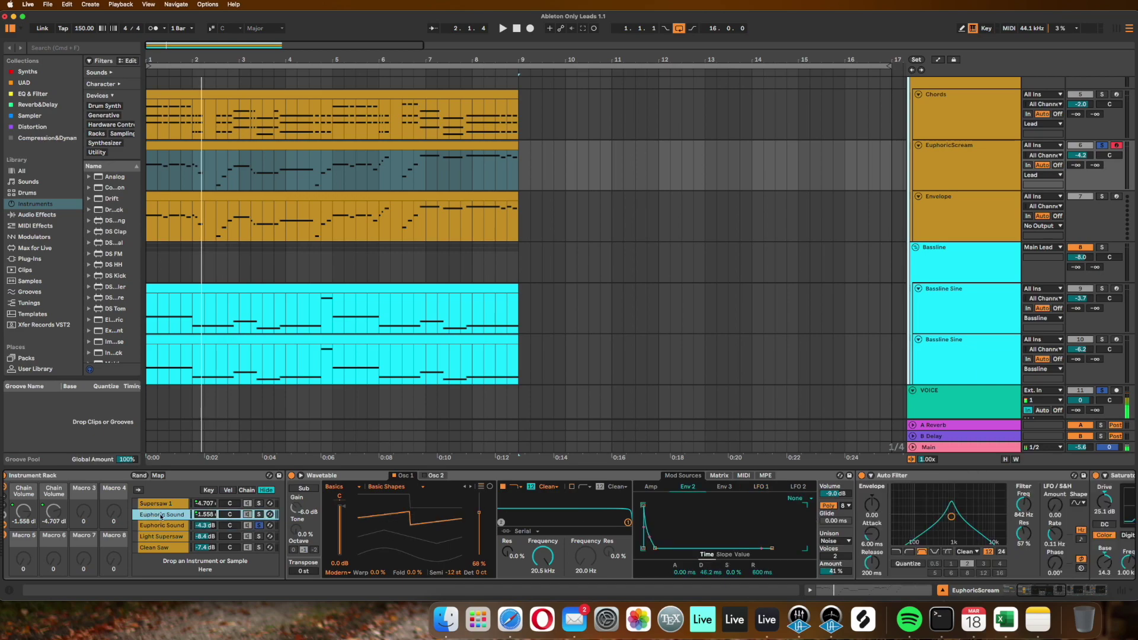
Step: Solo the second Euphoric Sound chain with its S button and play the project
click(259, 515)
key(space)
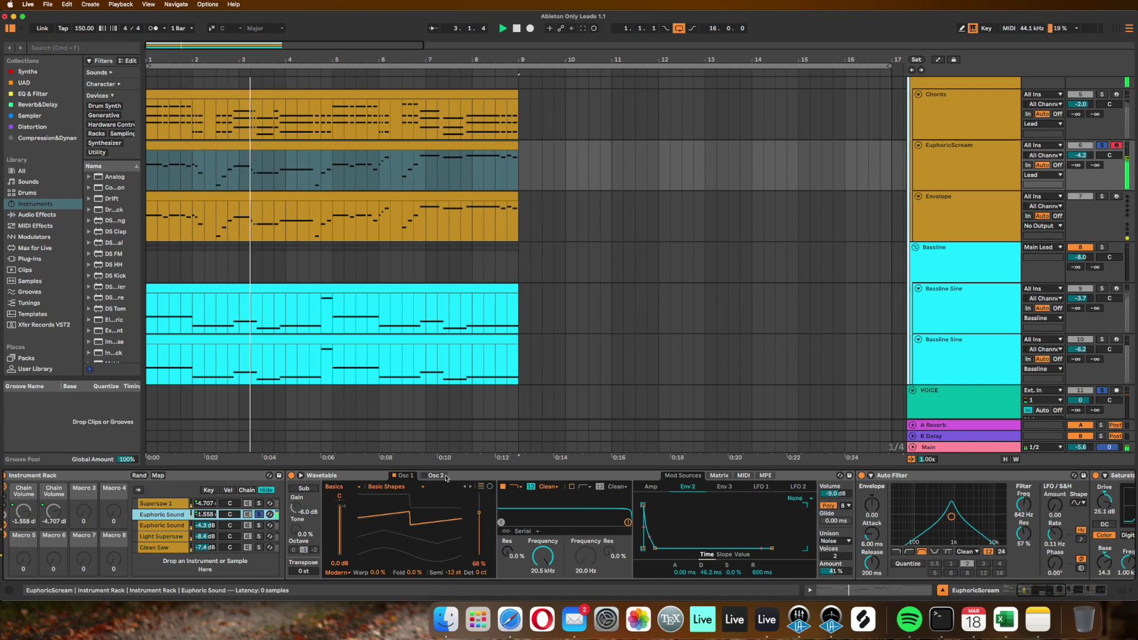
click(216, 525)
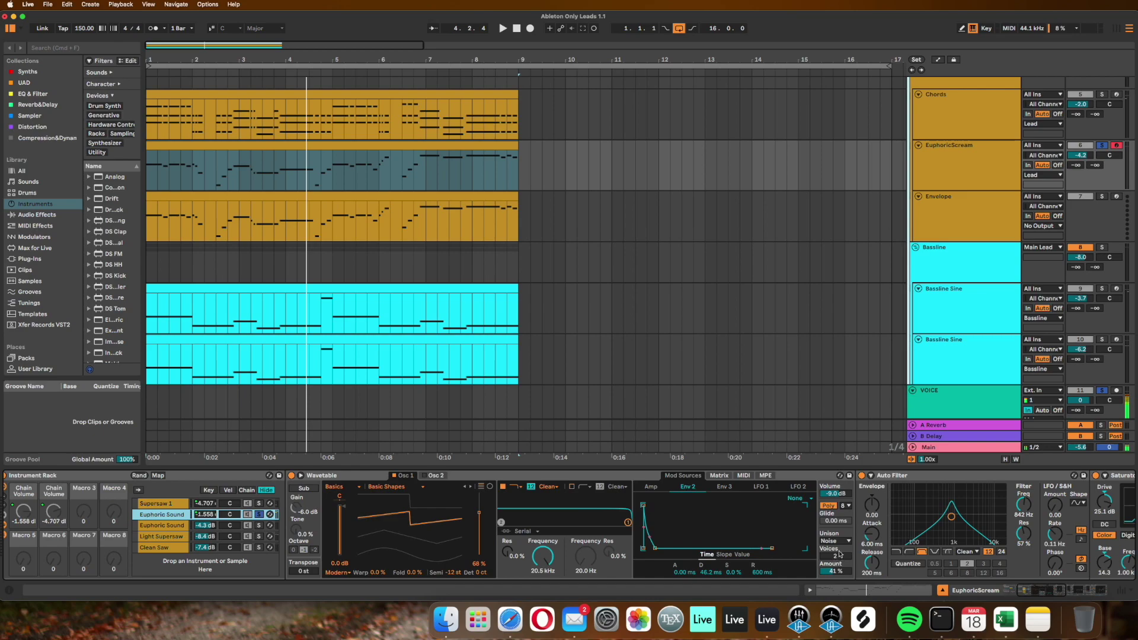
Step: Compare LFO 1 and LFO 2 against the matrix's pitch amounts of -6 and 1.5
click(718, 475)
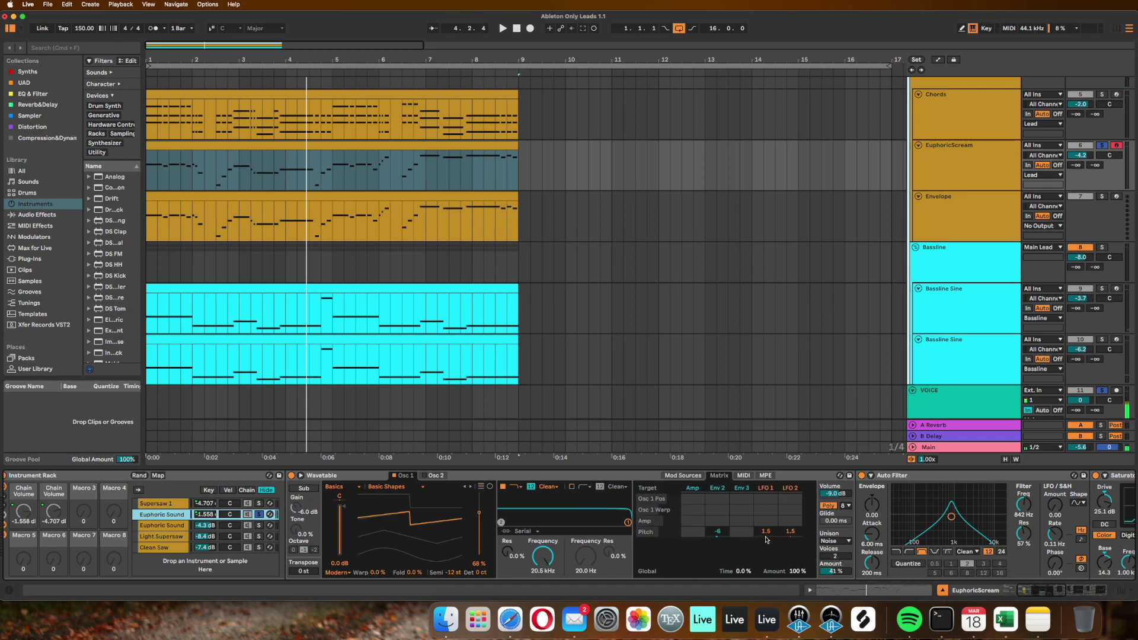
click(717, 488)
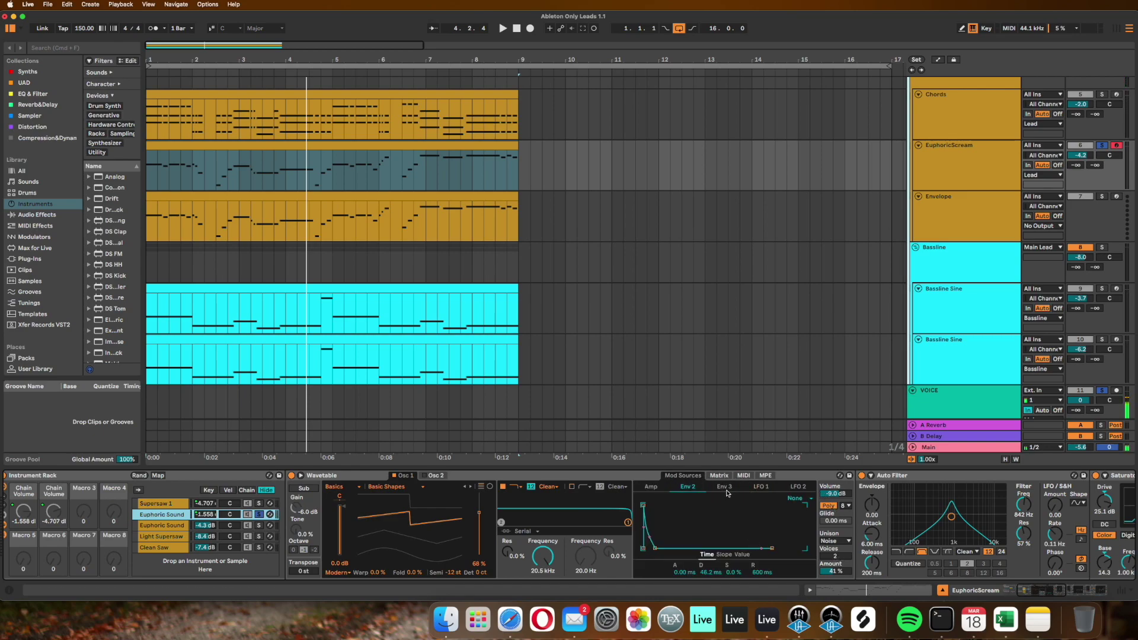
click(760, 488)
click(800, 488)
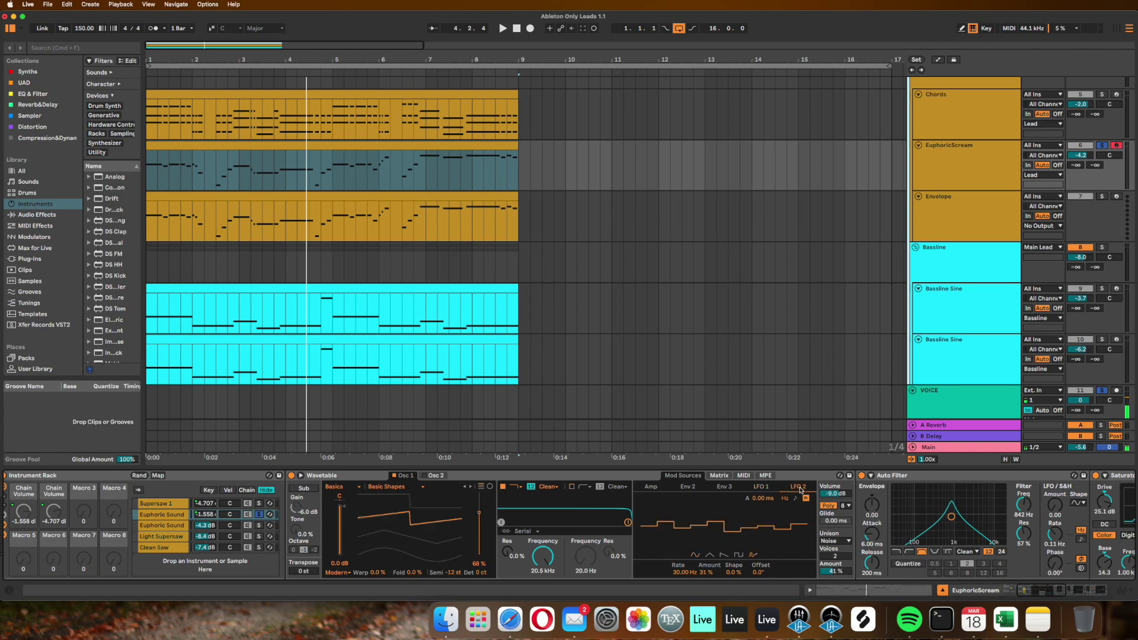
click(719, 476)
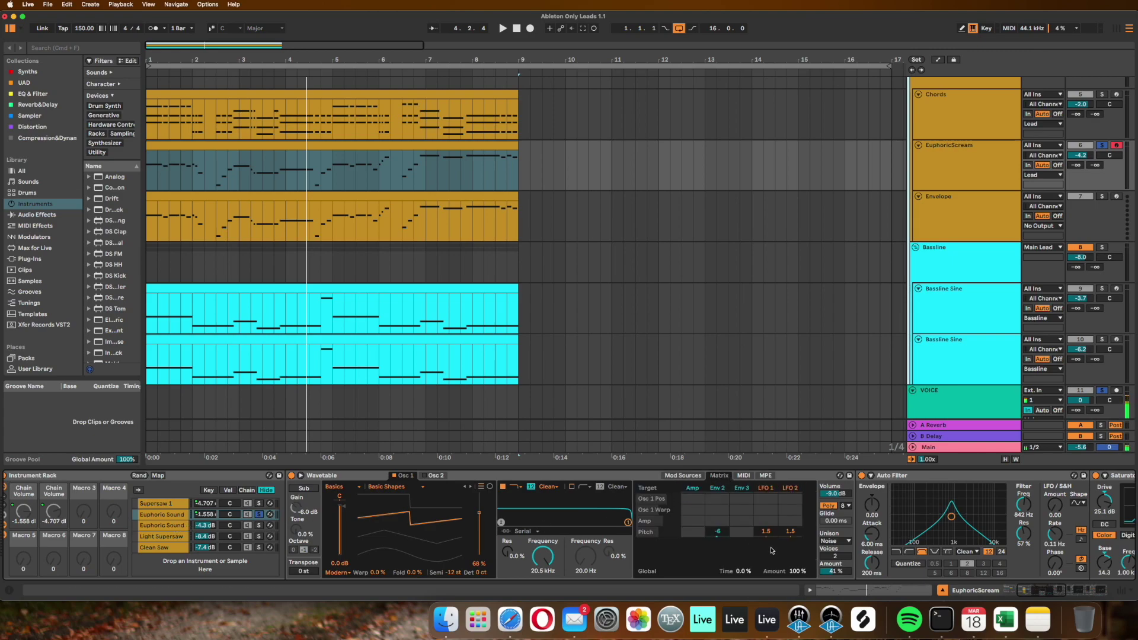
scroll(729, 485, right, 5)
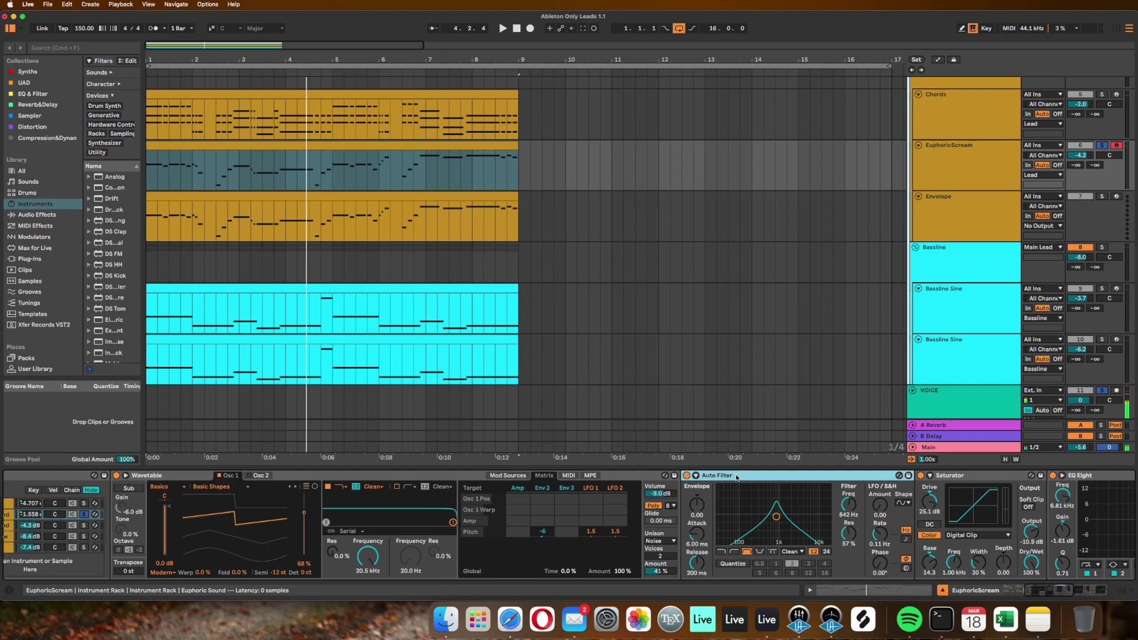
scroll(623, 481, right, 8)
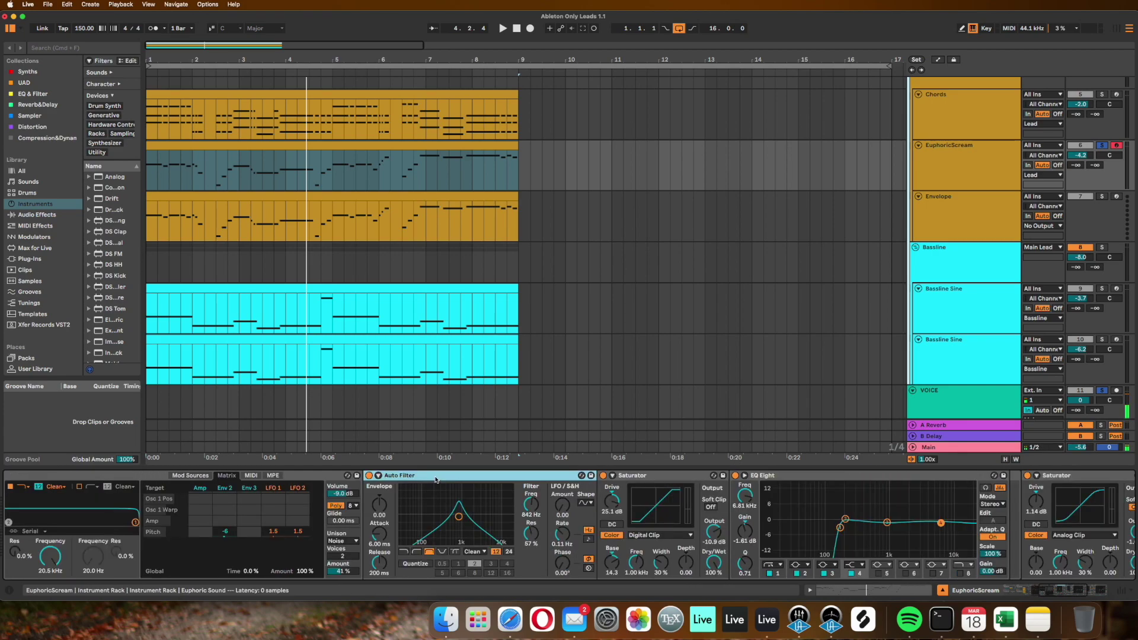
Step: Play the lead and inspect the chain's Saturator and EQ Eight
key(space)
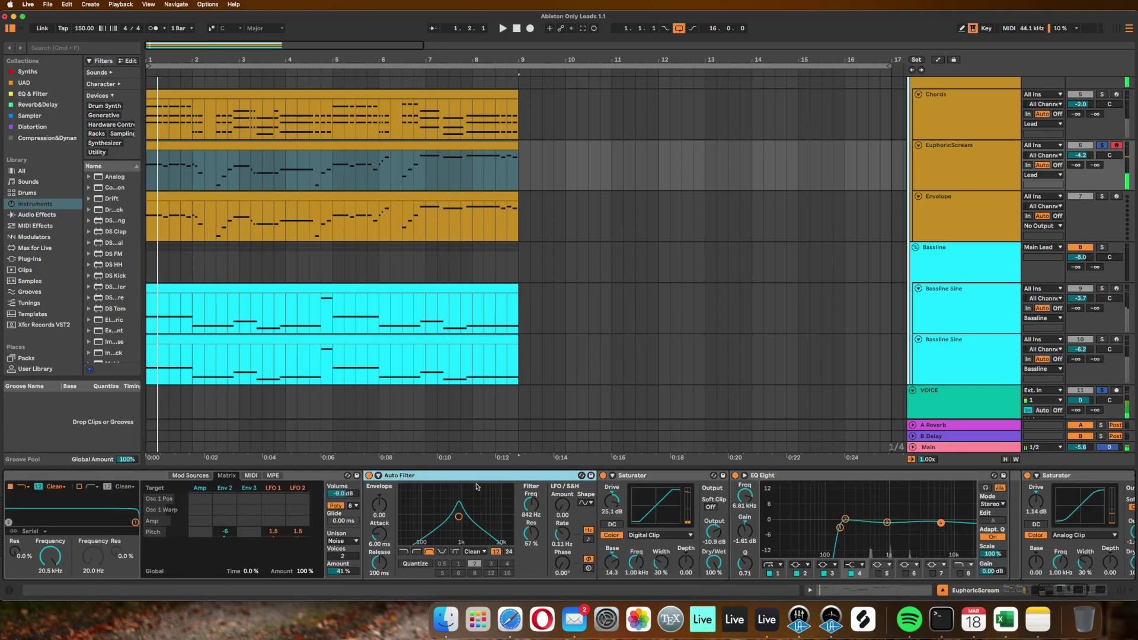
click(657, 476)
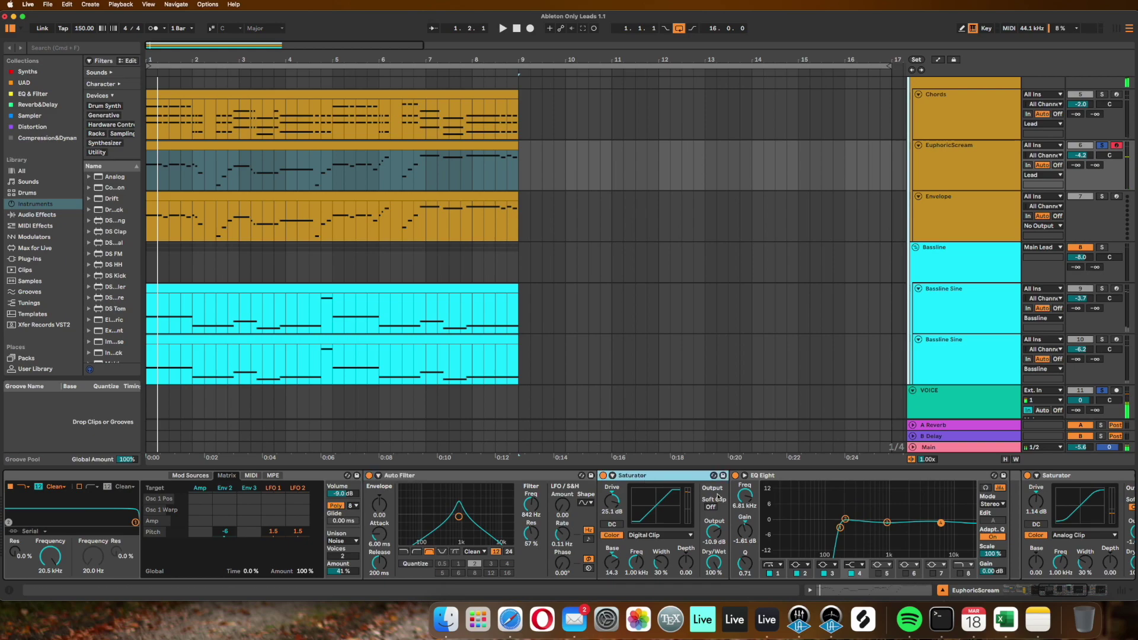
click(785, 478)
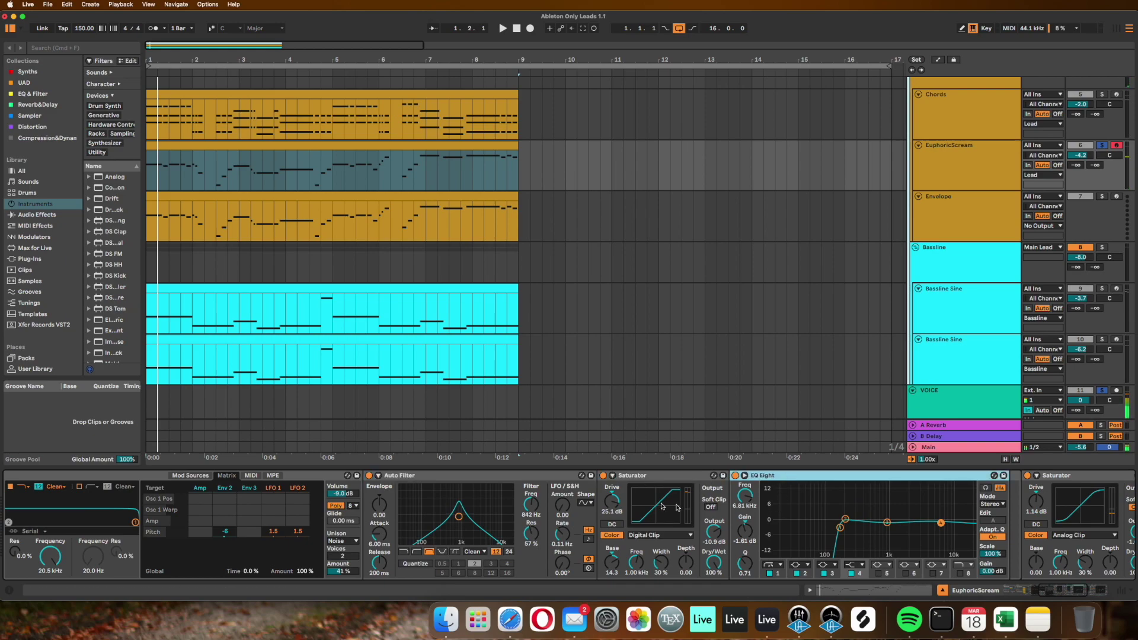
Step: Audition the lead with EQ Eight bypassed then restored, and show Supersaw 1's devices
key(space)
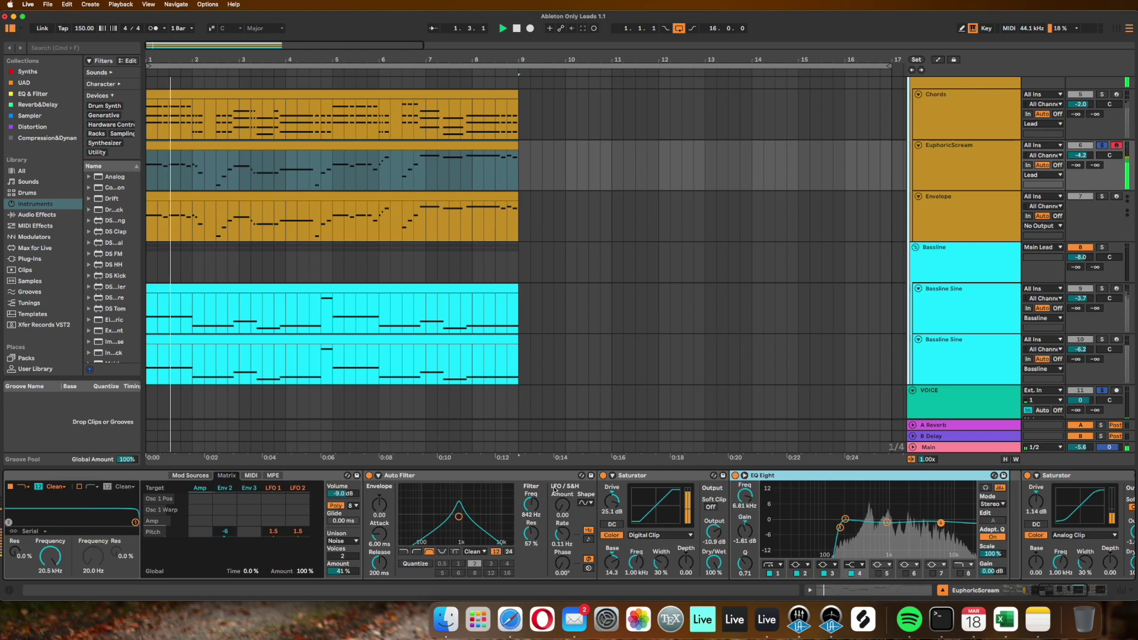
click(515, 481)
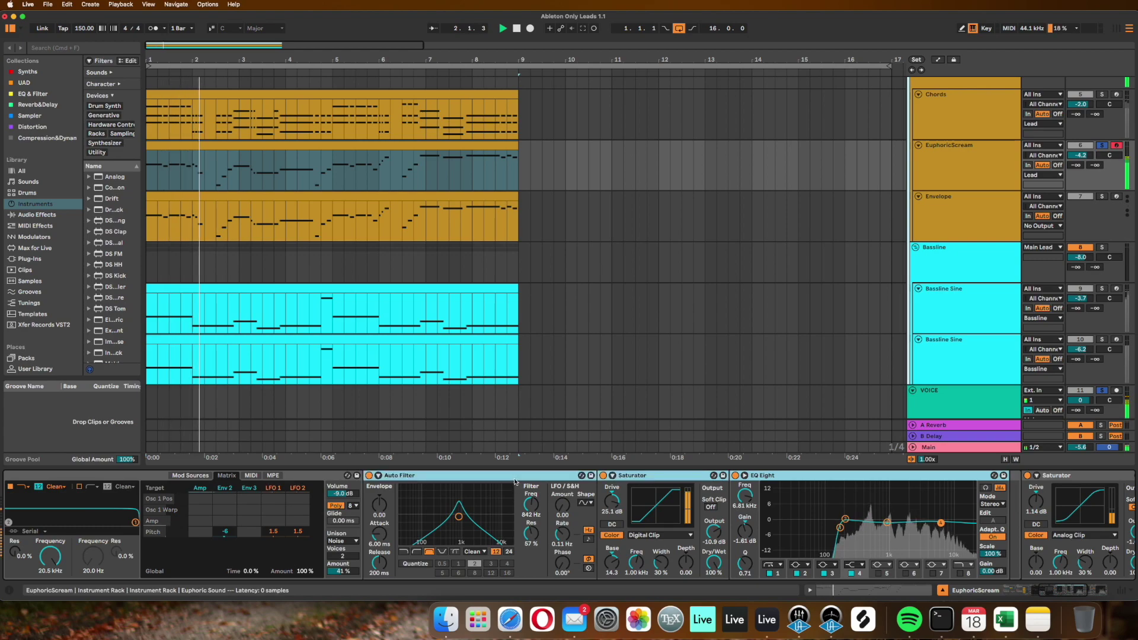
click(368, 478)
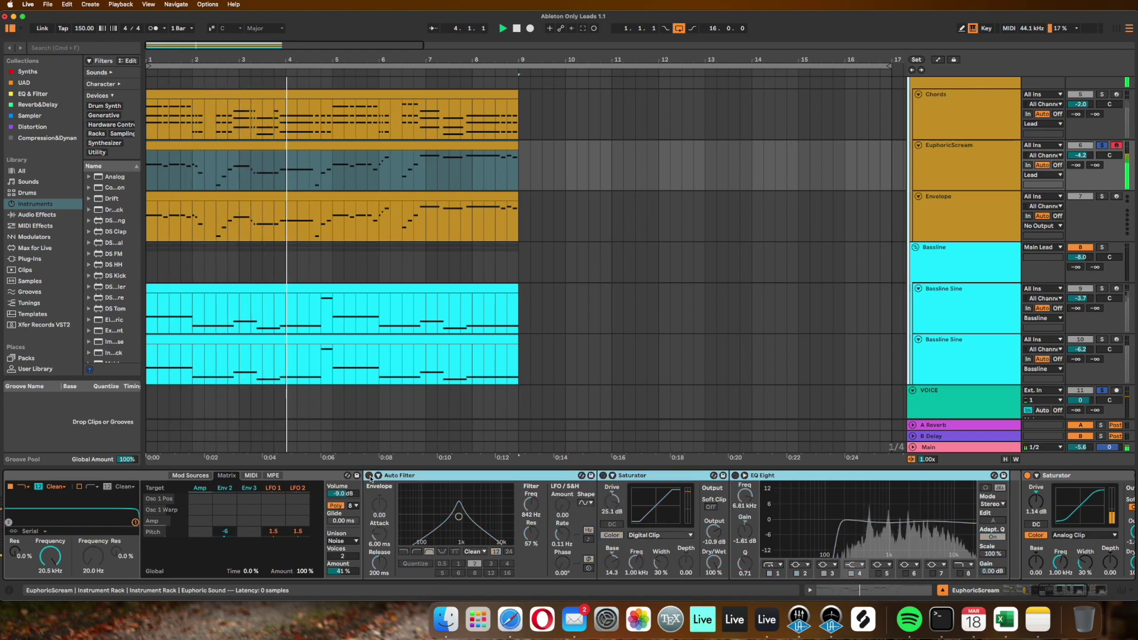
click(368, 478)
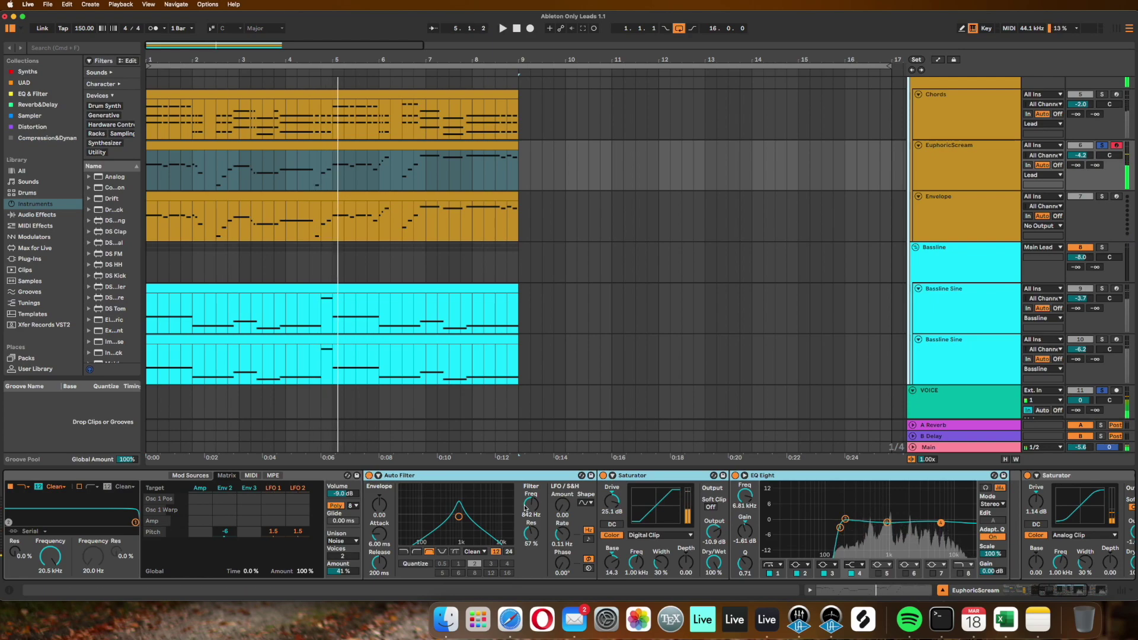
scroll(548, 479, left, 2)
scroll(548, 478, left, 3)
click(303, 504)
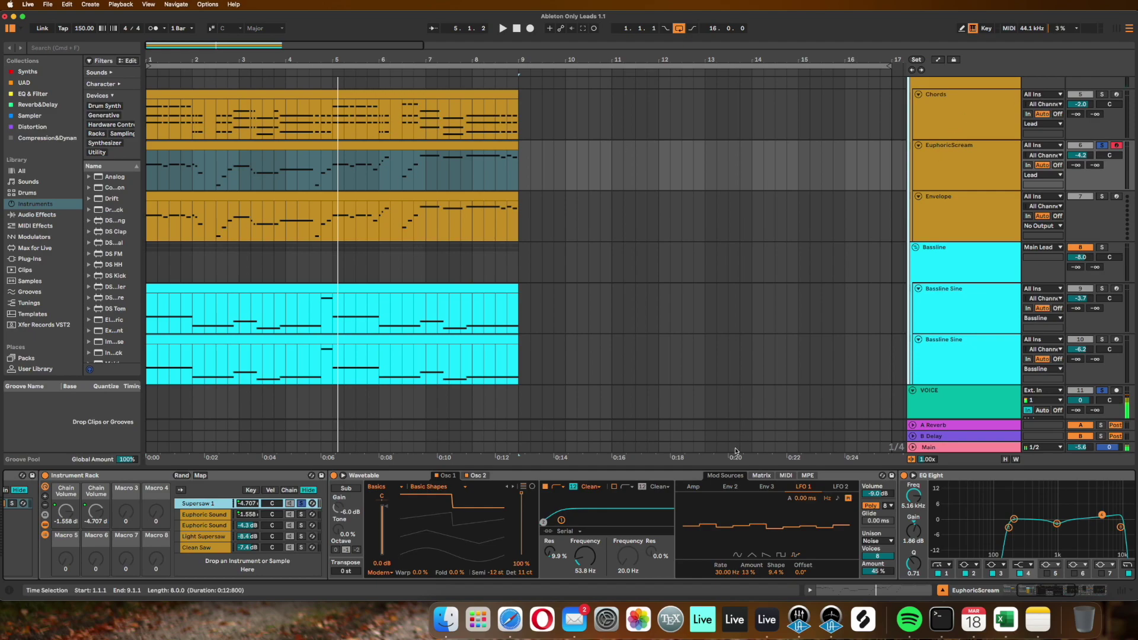
Step: View Supersaw 1 Wavetable's Matrix tab showing its -3.8 pitch routing
click(762, 475)
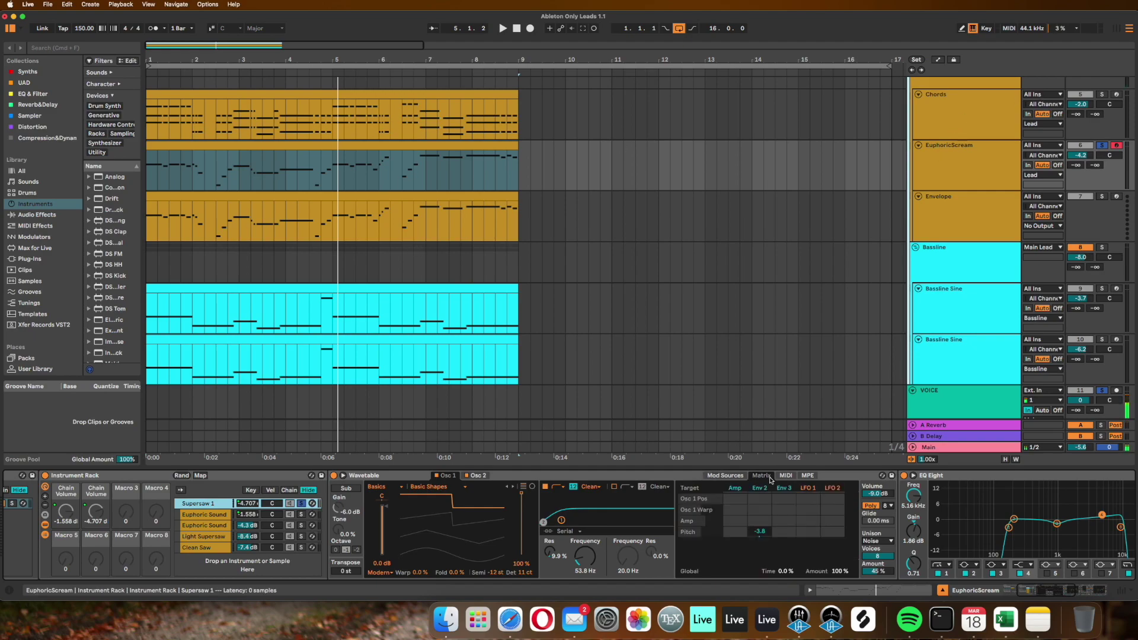
click(756, 507)
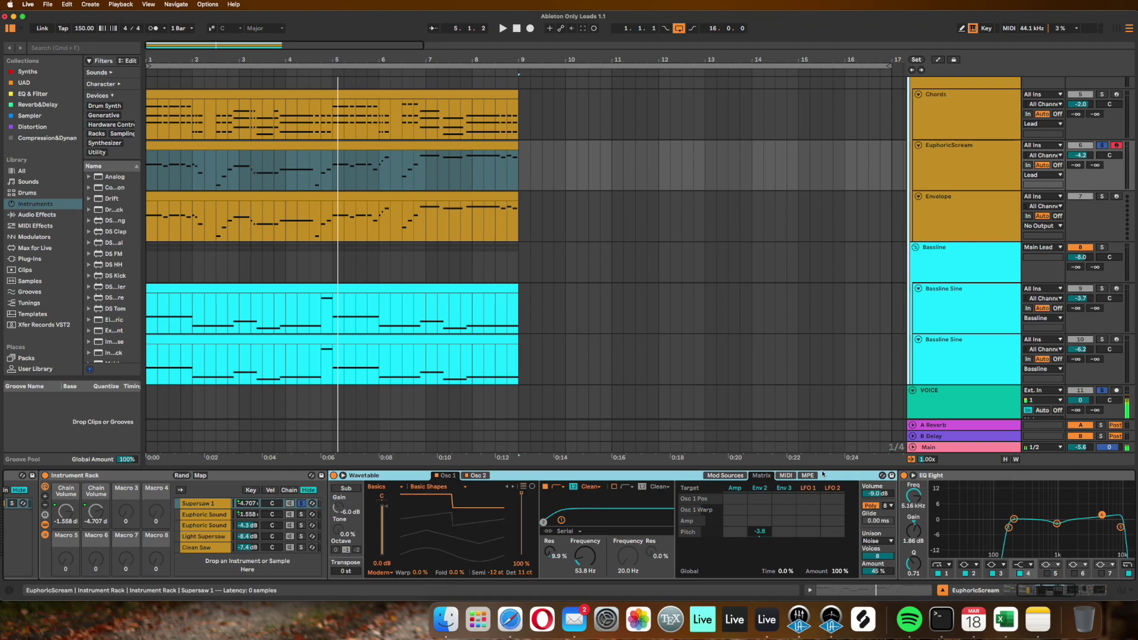
scroll(878, 481, right, 3)
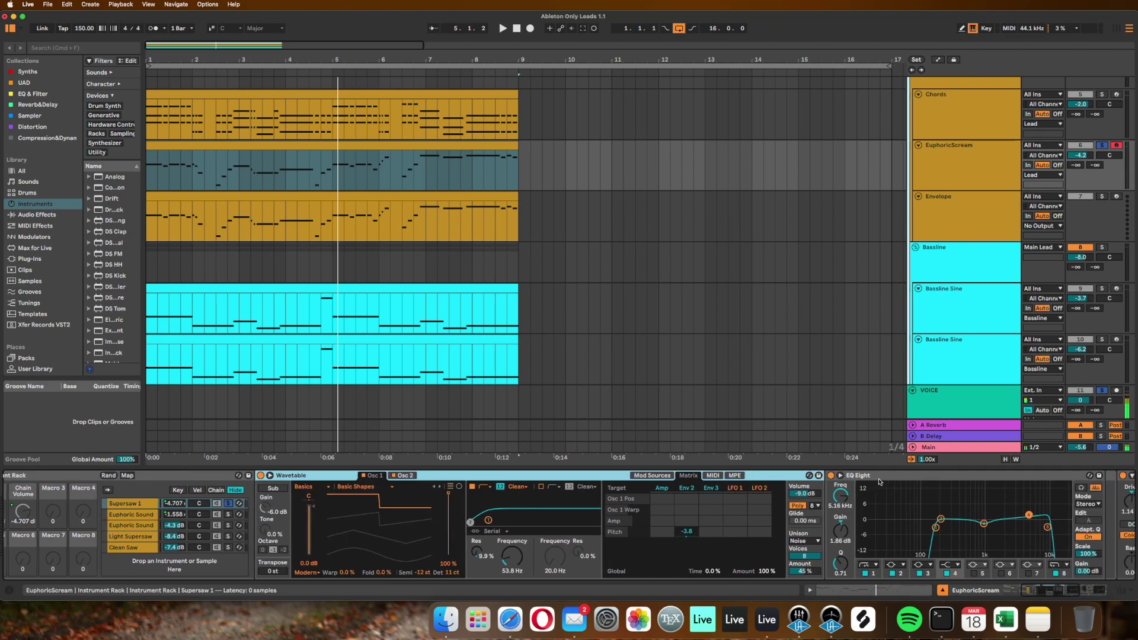
scroll(879, 481, right, 5)
scroll(734, 476, right, 3)
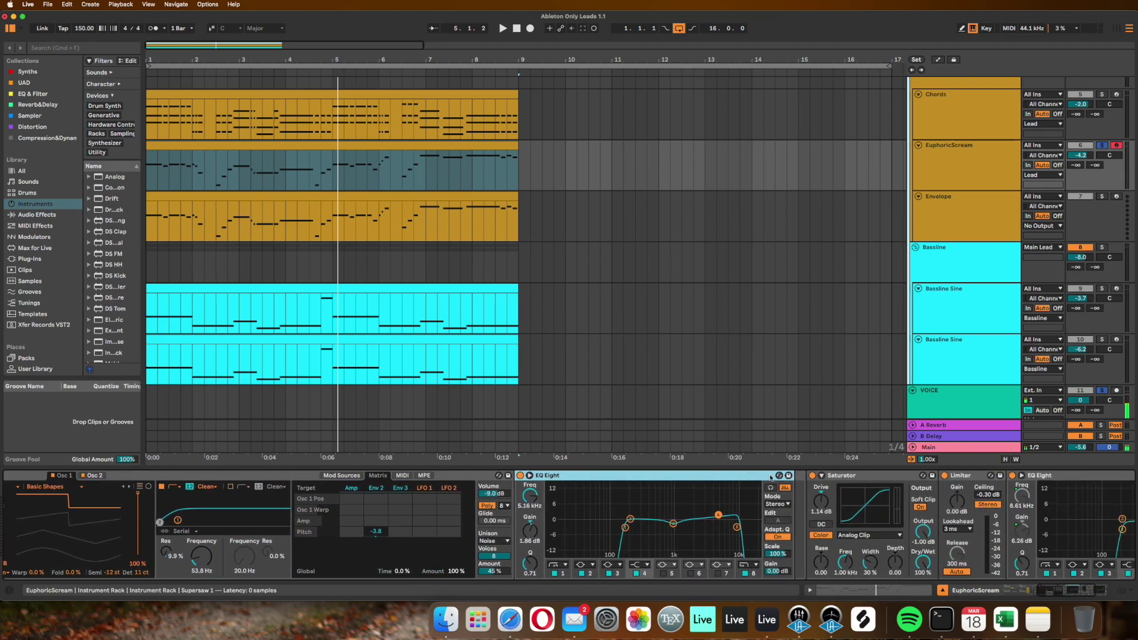
scroll(771, 477, right, 1)
scroll(622, 508, left, 5)
scroll(409, 509, left, 4)
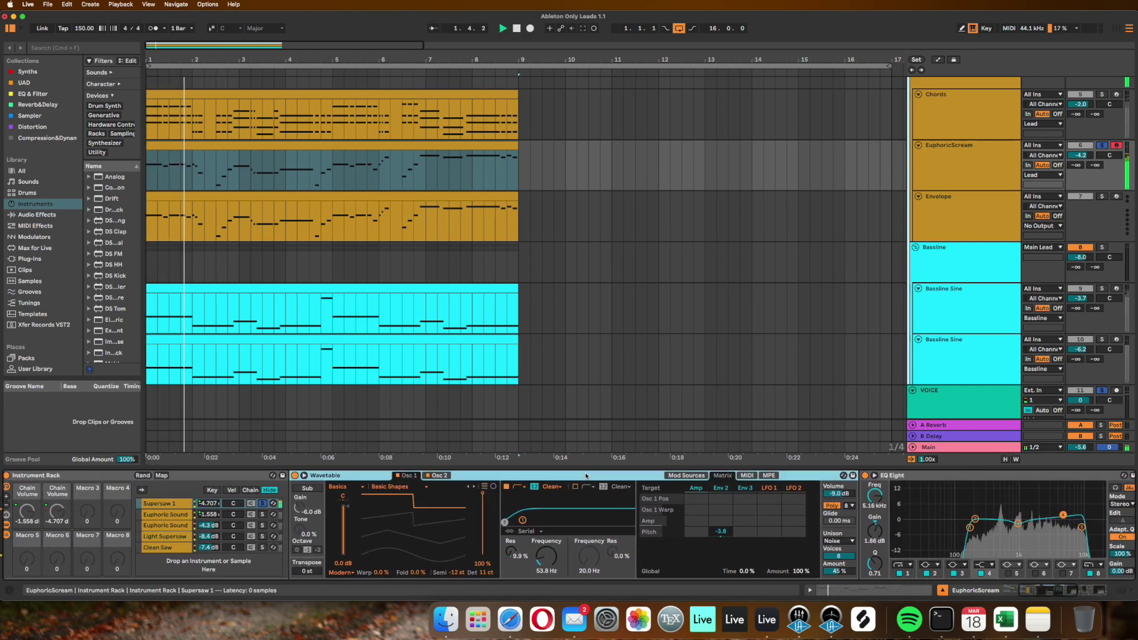
Step: Play the EuphoricScream lead with Supersaw 1's Noise unison, then select its EQ
click(172, 505)
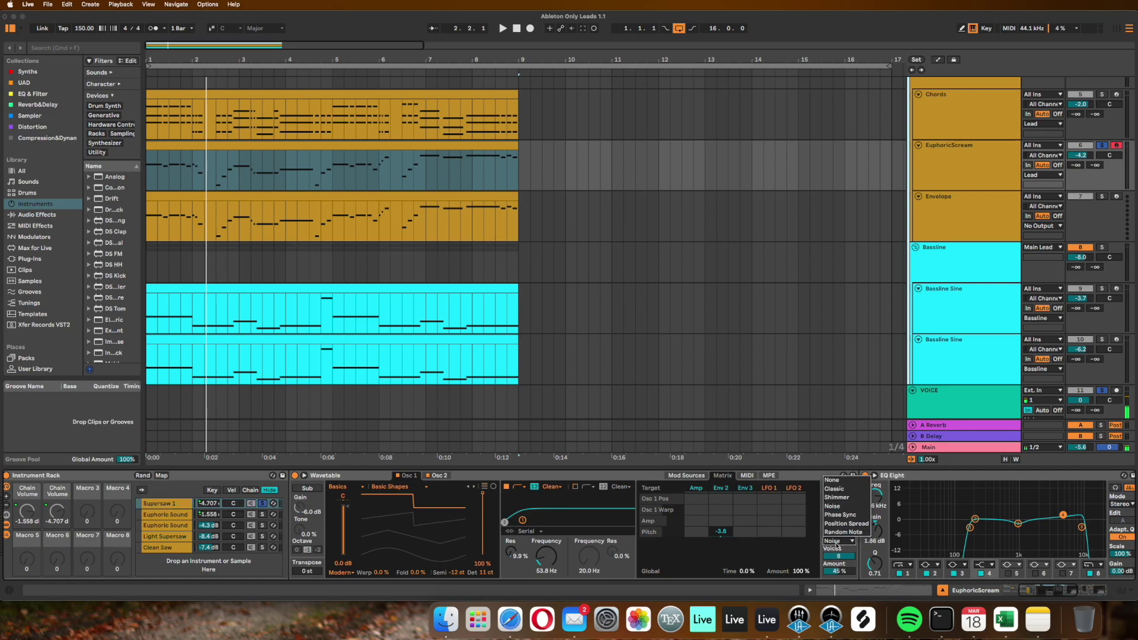
key(space)
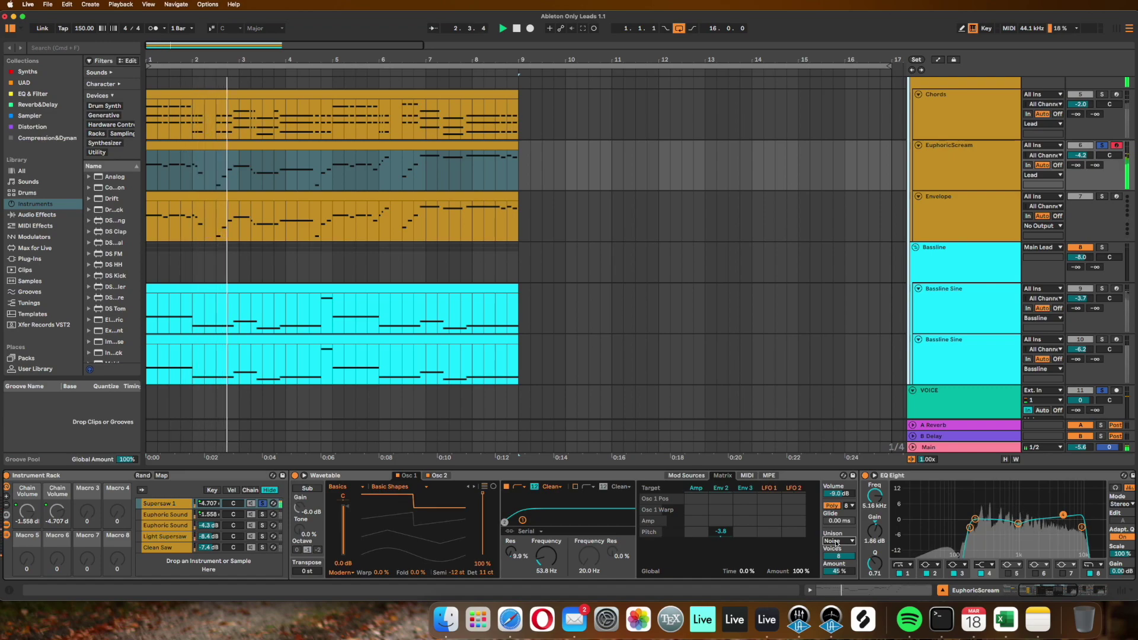
click(889, 477)
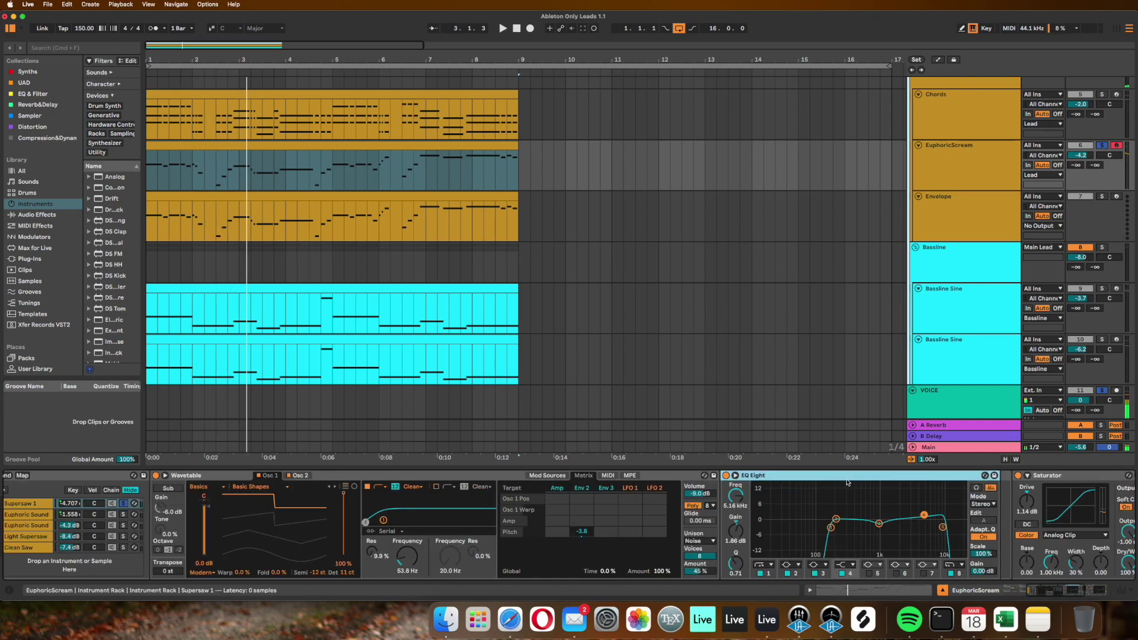
scroll(847, 483, left, 5)
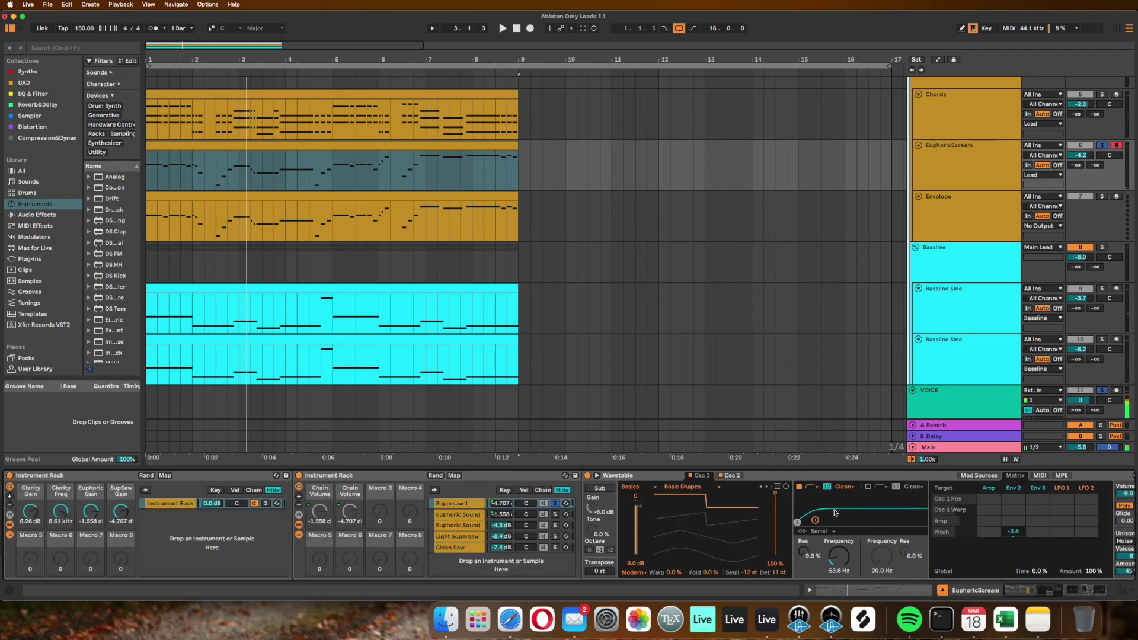
scroll(605, 493, right, 5)
Step: Inspect the effects chain's Saturator, Limiter and final EQ Eight
click(658, 477)
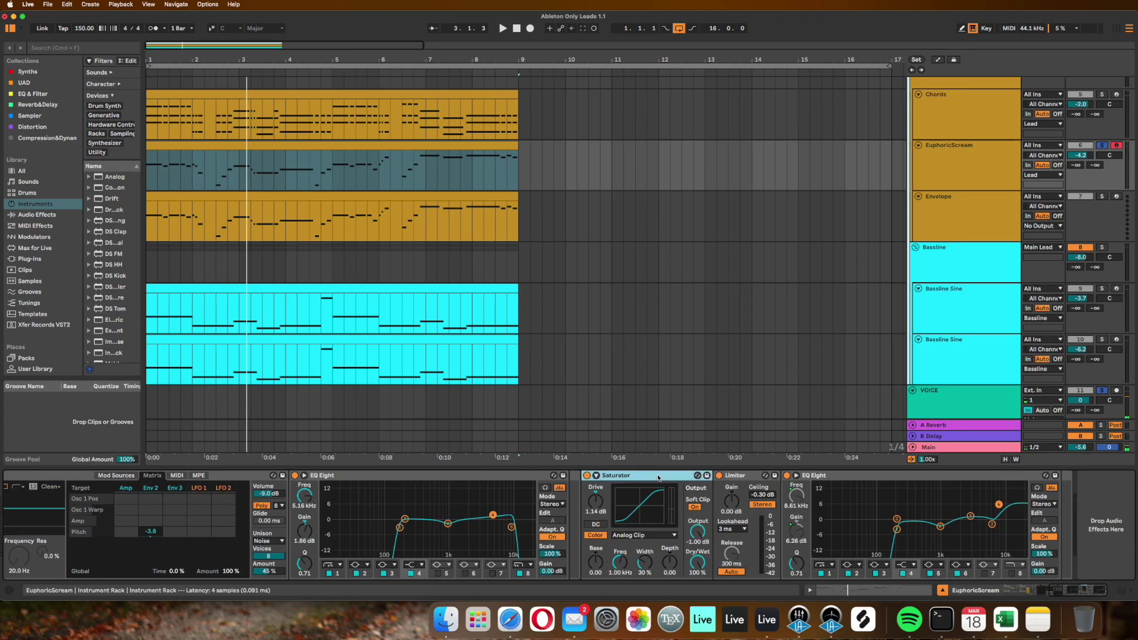
click(746, 477)
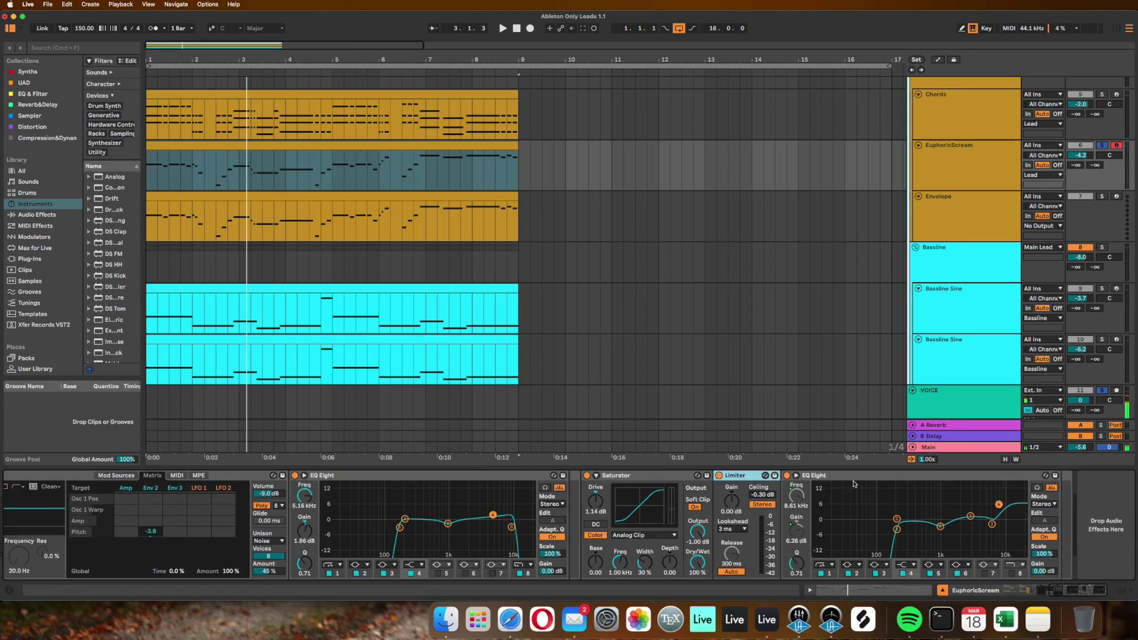
click(793, 486)
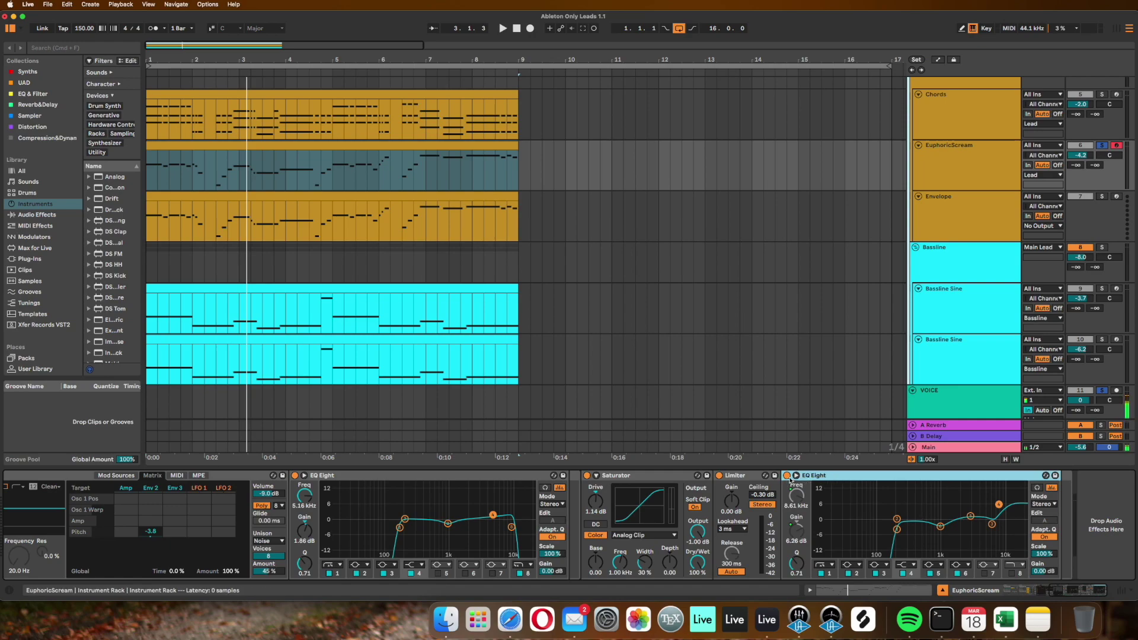
Step: Play the lead with the final EQ bypassed, then restored, and move to the Envelope track
click(787, 476)
key(space)
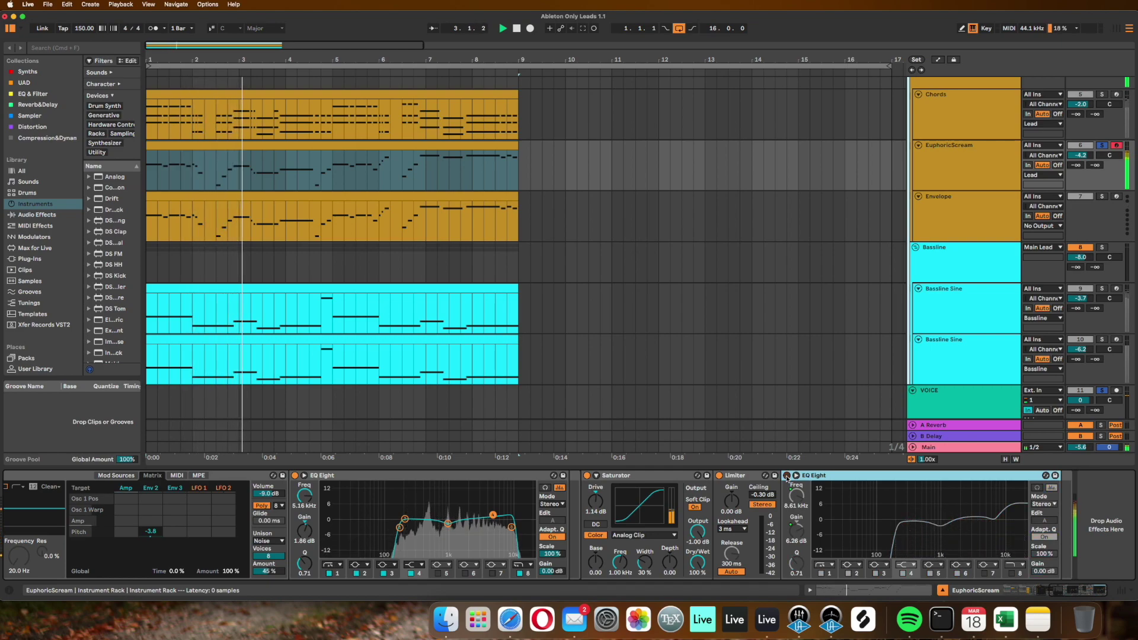
click(786, 476)
key(space)
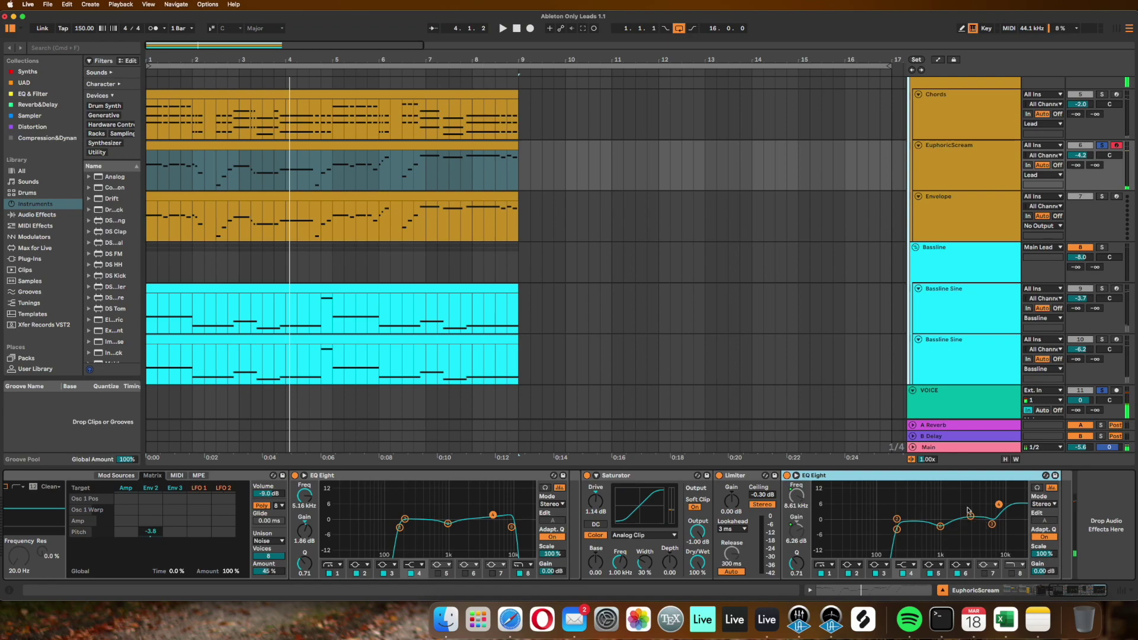
key(Down)
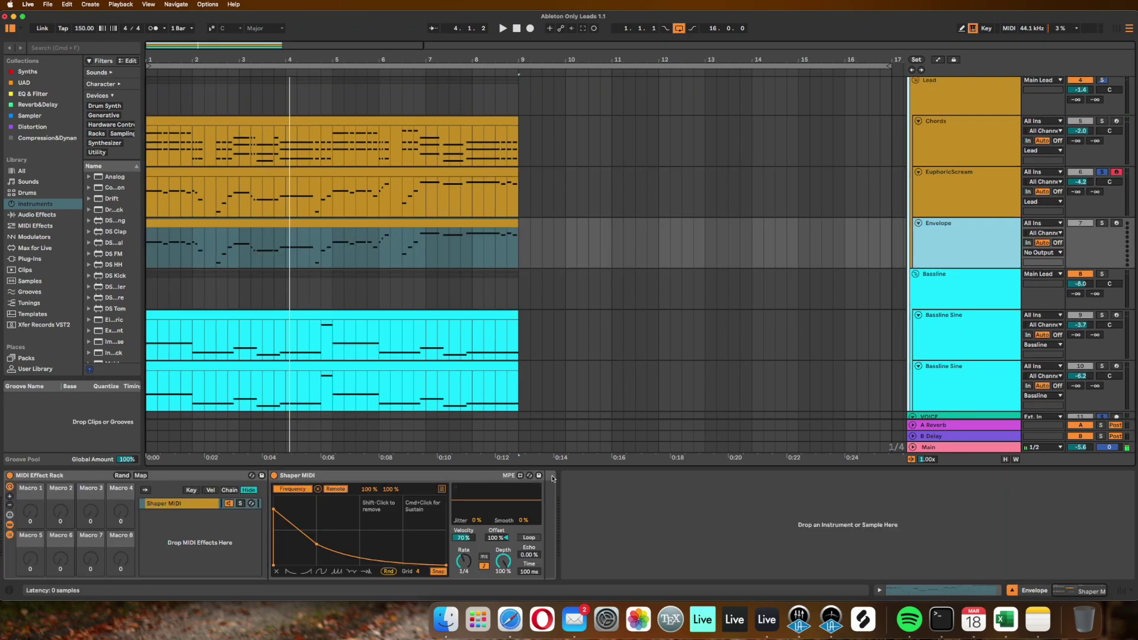
click(552, 477)
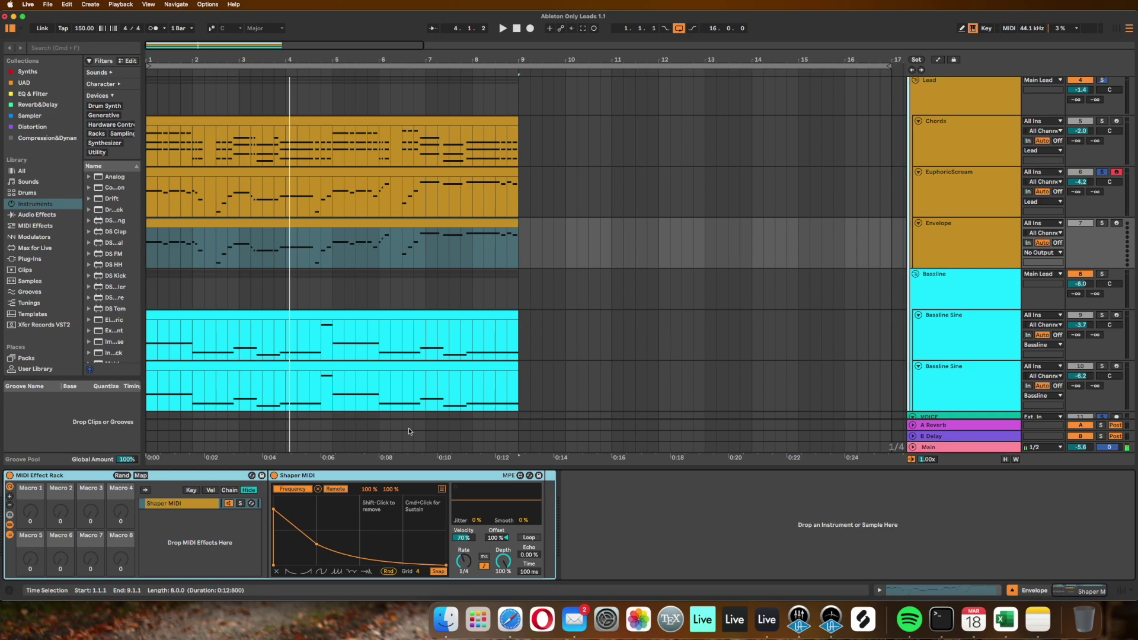
click(397, 469)
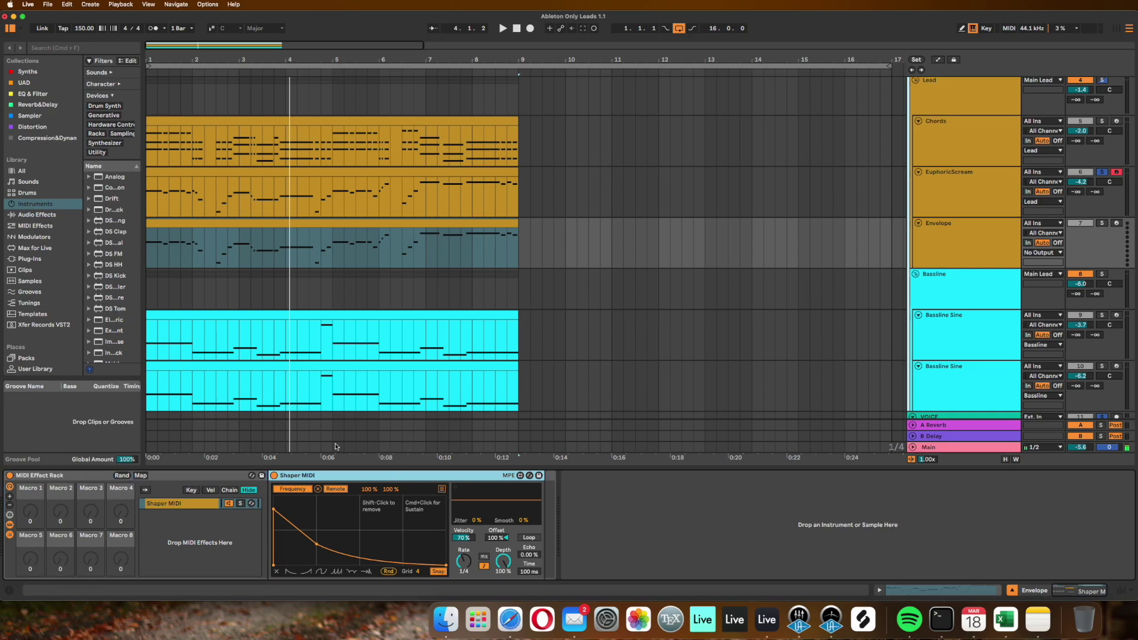
scroll(335, 447, up, 1)
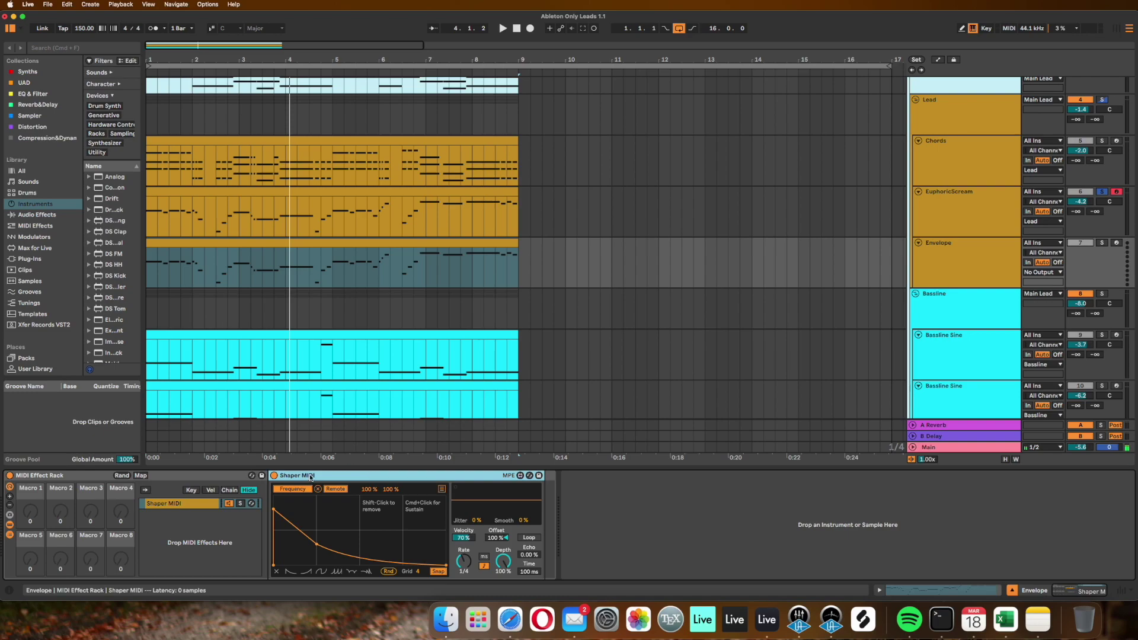
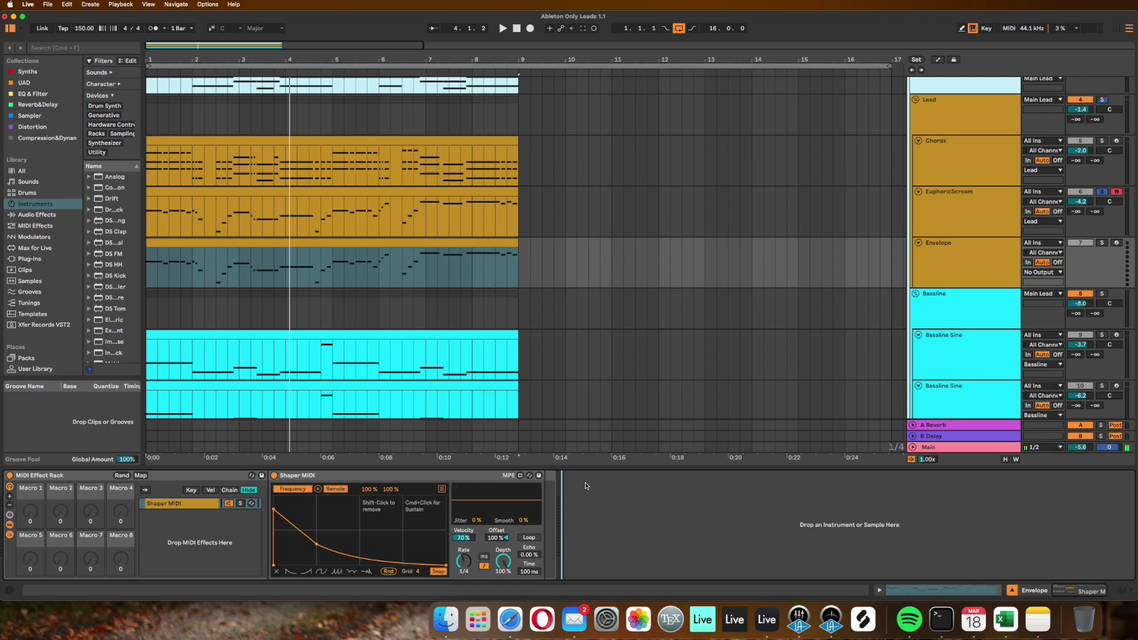
scroll(940, 208, up, 5)
Step: Show the Pad track's clip and instrument rack, with its two EQs and sidechained compressor
click(941, 208)
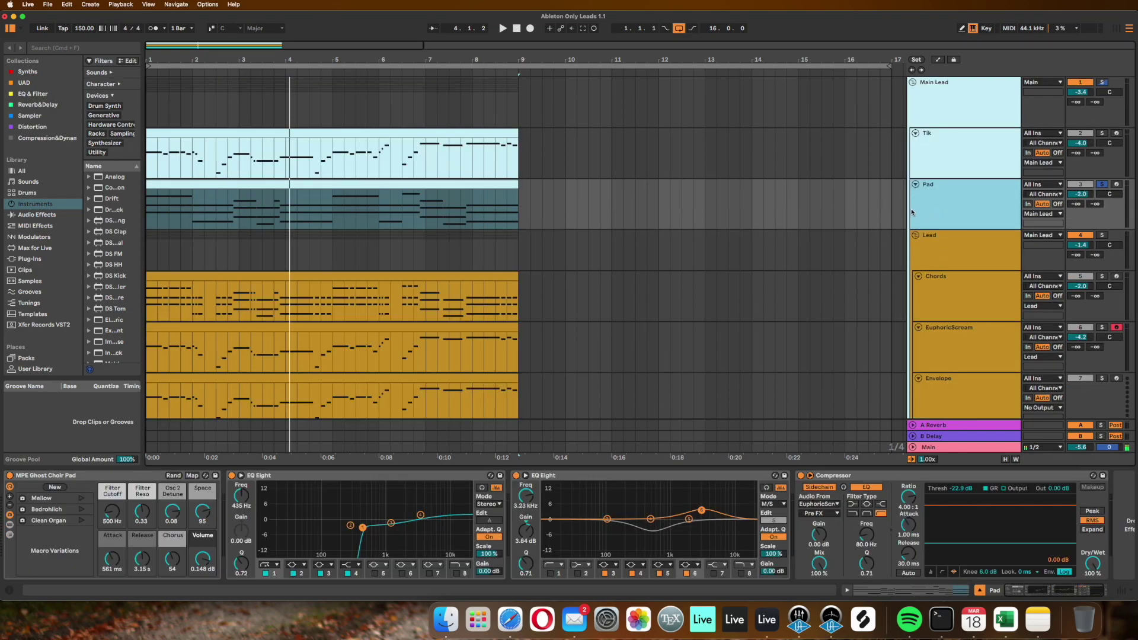
click(377, 186)
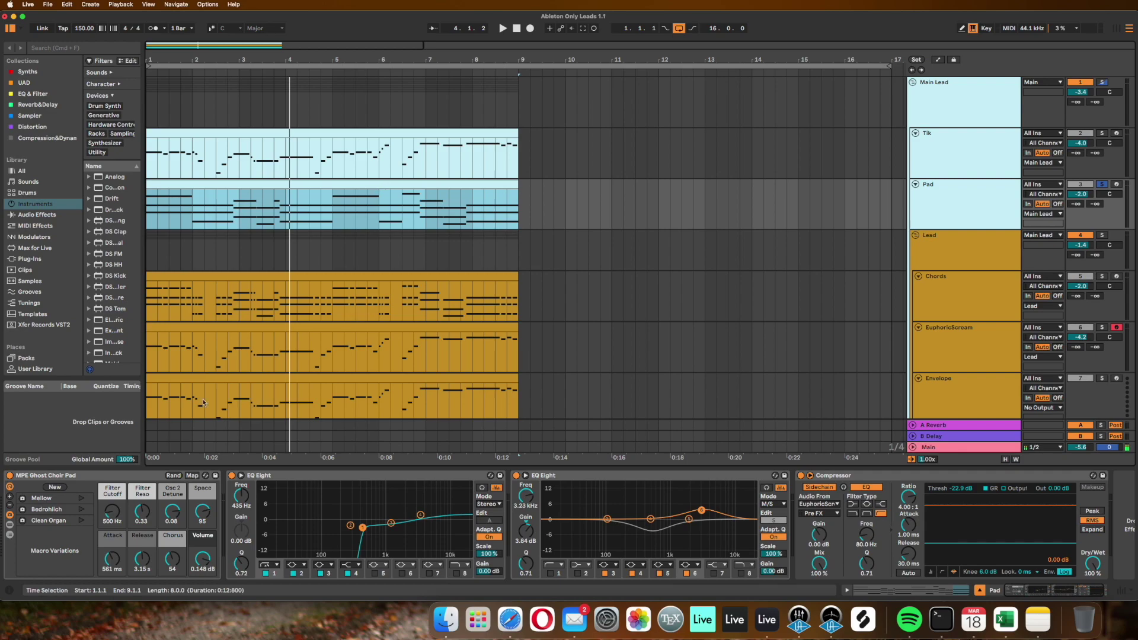
click(134, 480)
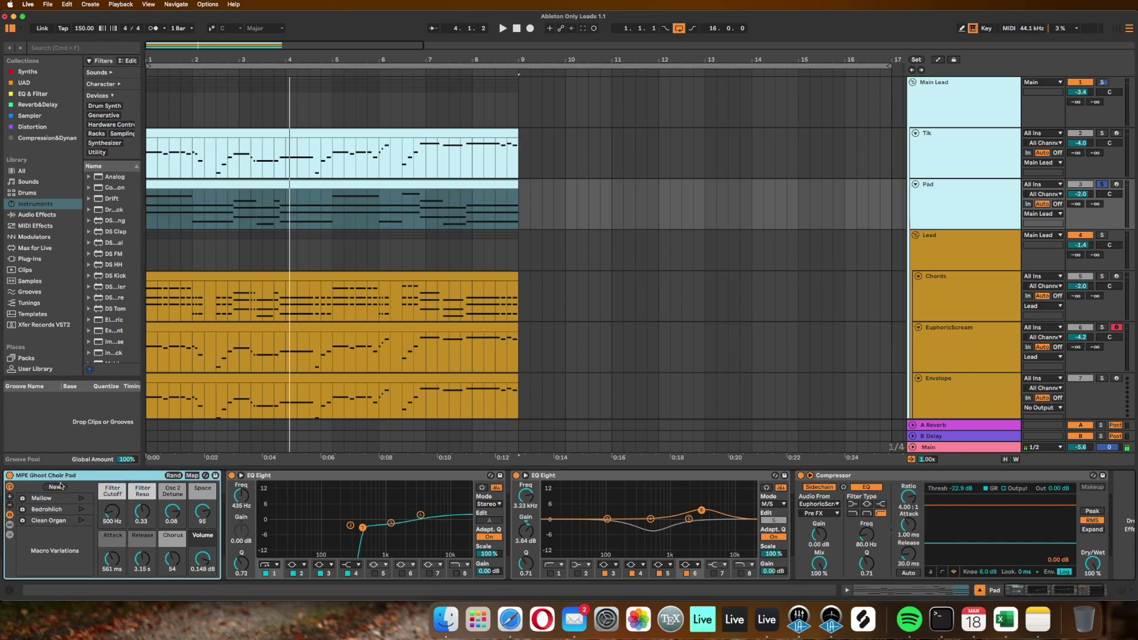
Step: Search the browser for 'MPE Gho' presets and make the browser panel narrower
click(65, 49)
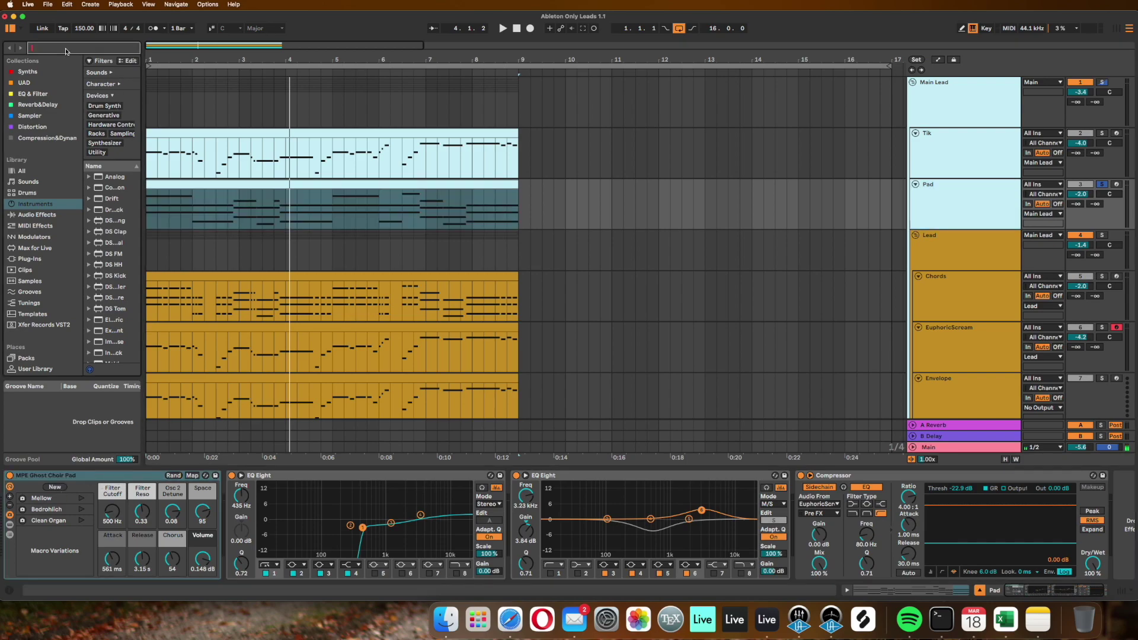
text(MEP)
key(BackSpace)
key(BackSpace)
text(PE Ghost)
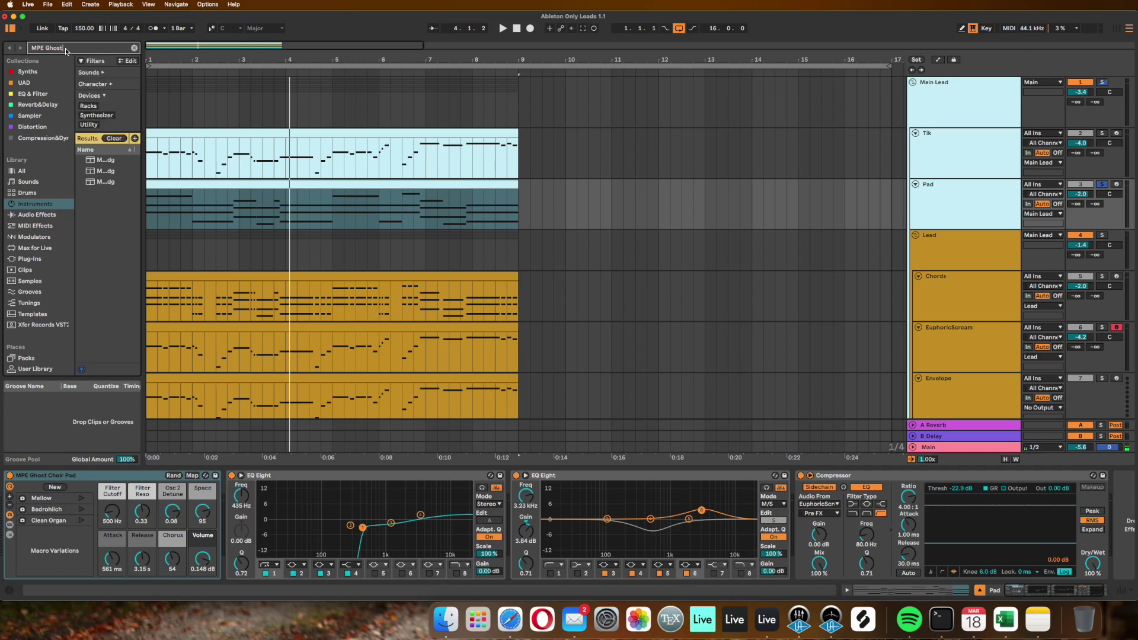
mouse_move(140, 171)
mouse_down()
mouse_move(311, 171)
mouse_move(87, 172)
mouse_up()
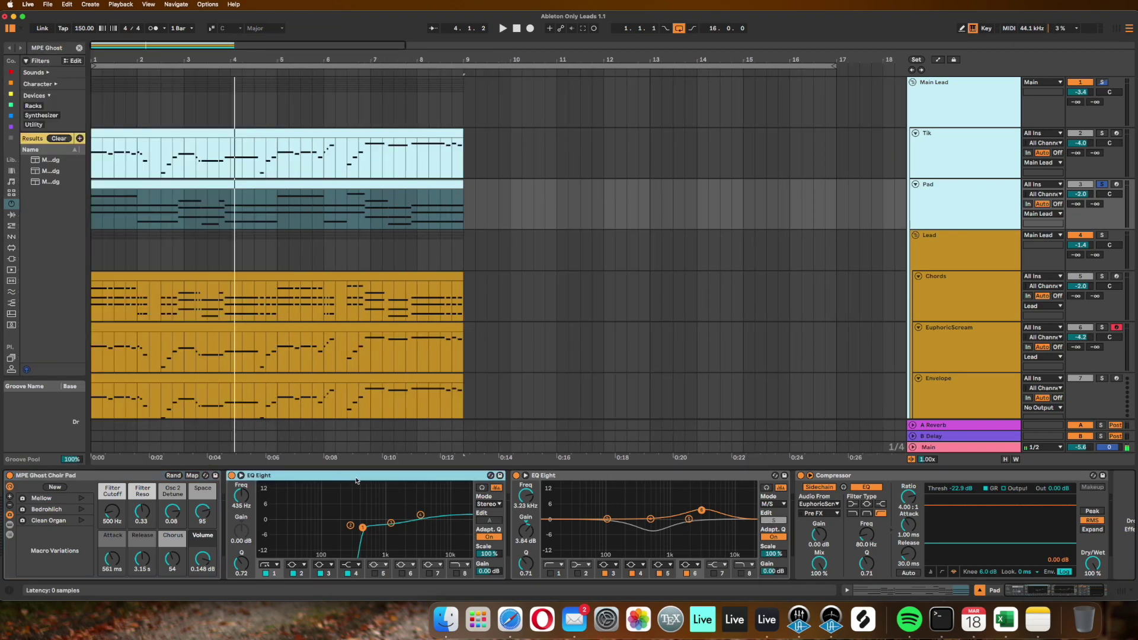
click(570, 477)
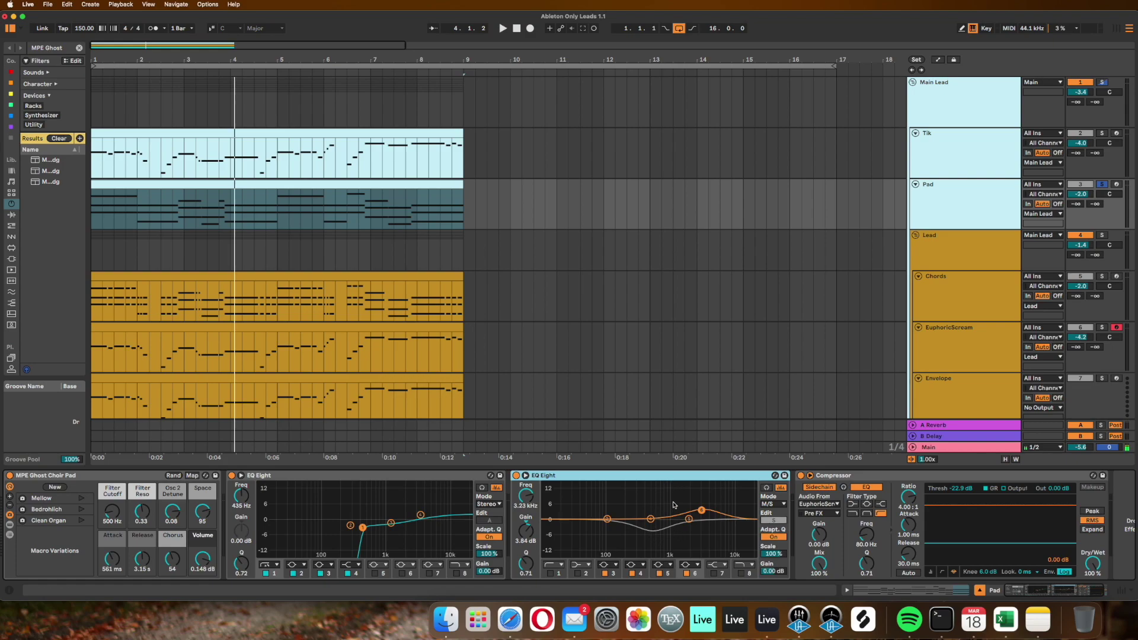
click(845, 478)
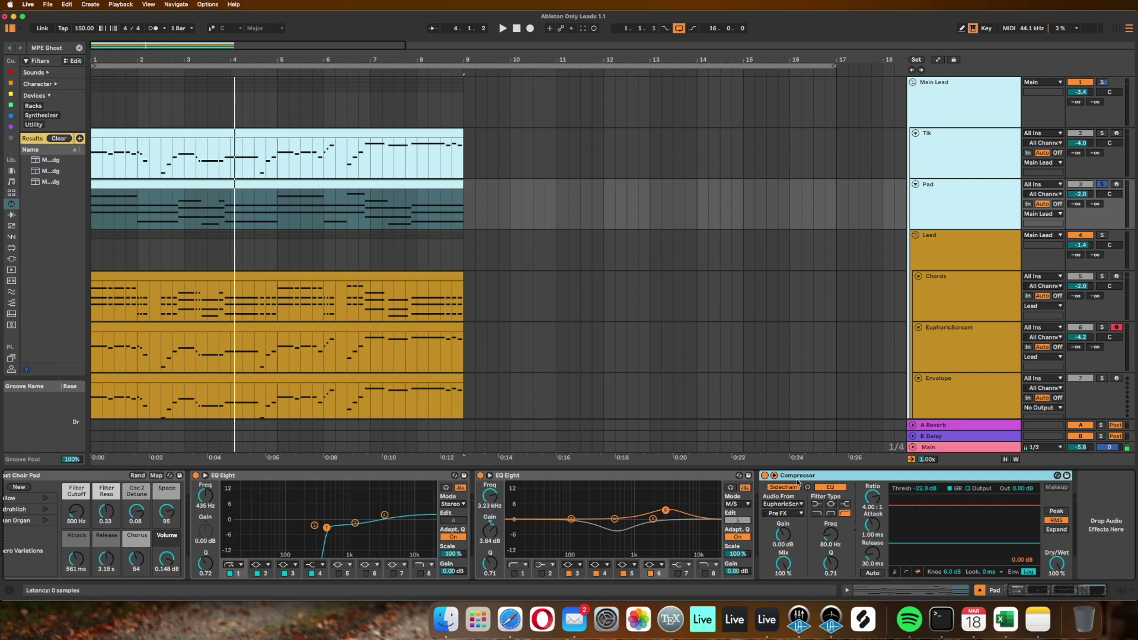
Step: Play the set from the start and inspect the oscillator 1 waveform of the Tik track's Analog synth
click(918, 152)
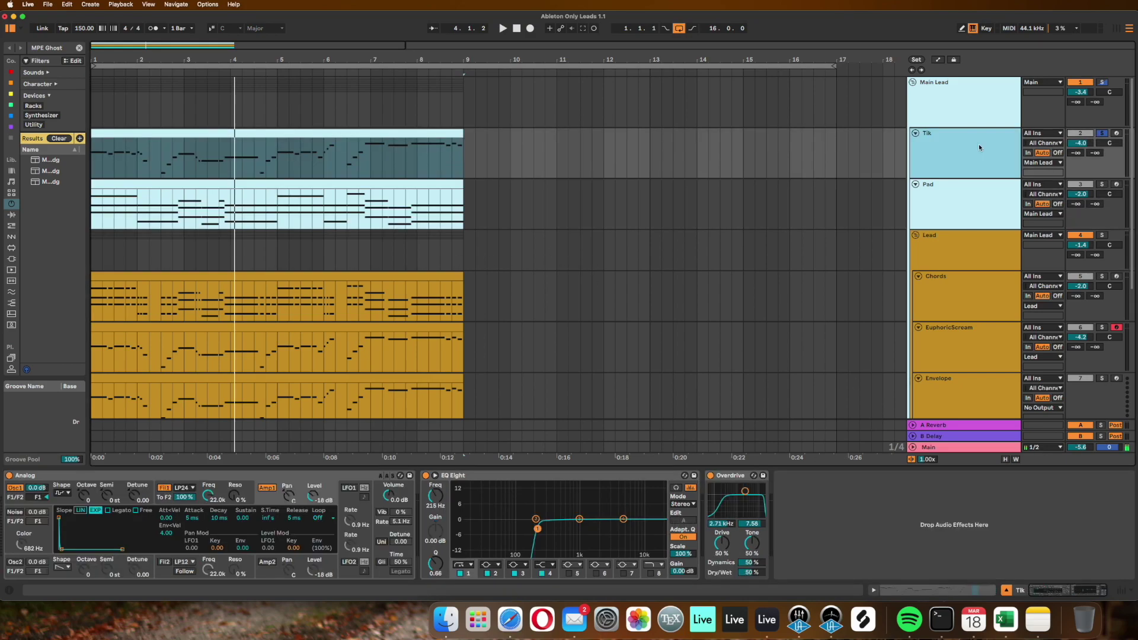
key(space)
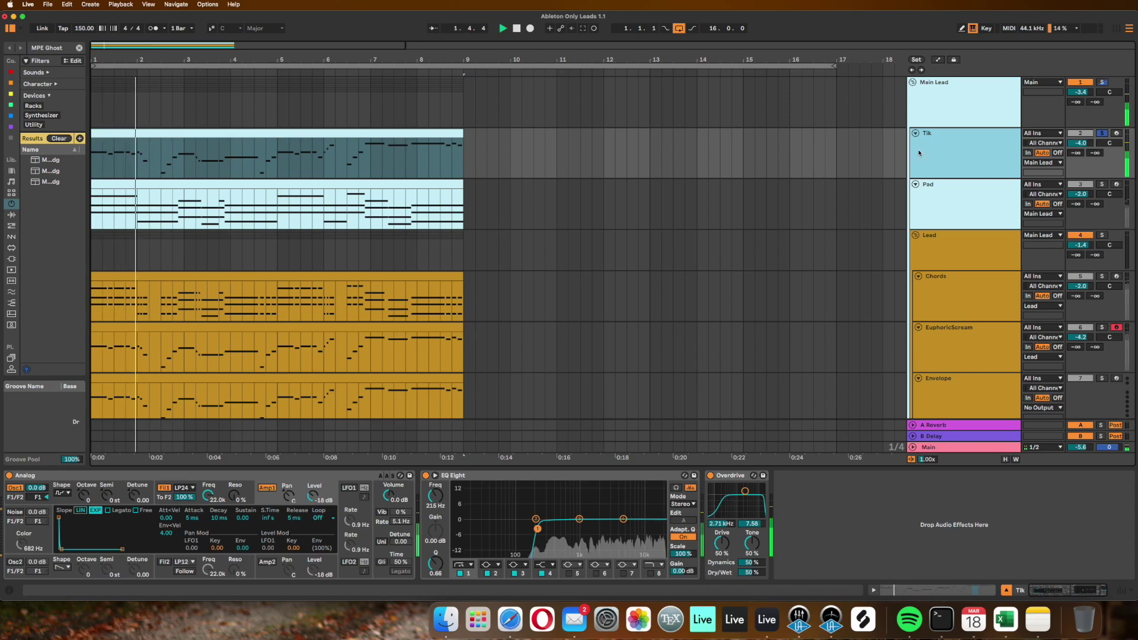
click(72, 474)
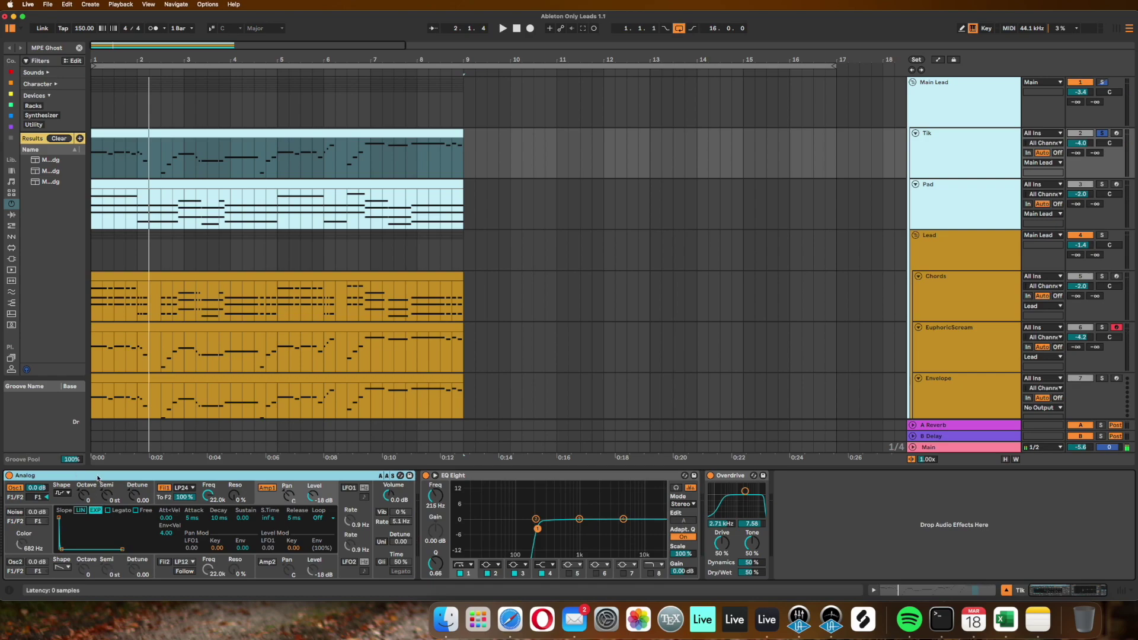
click(60, 494)
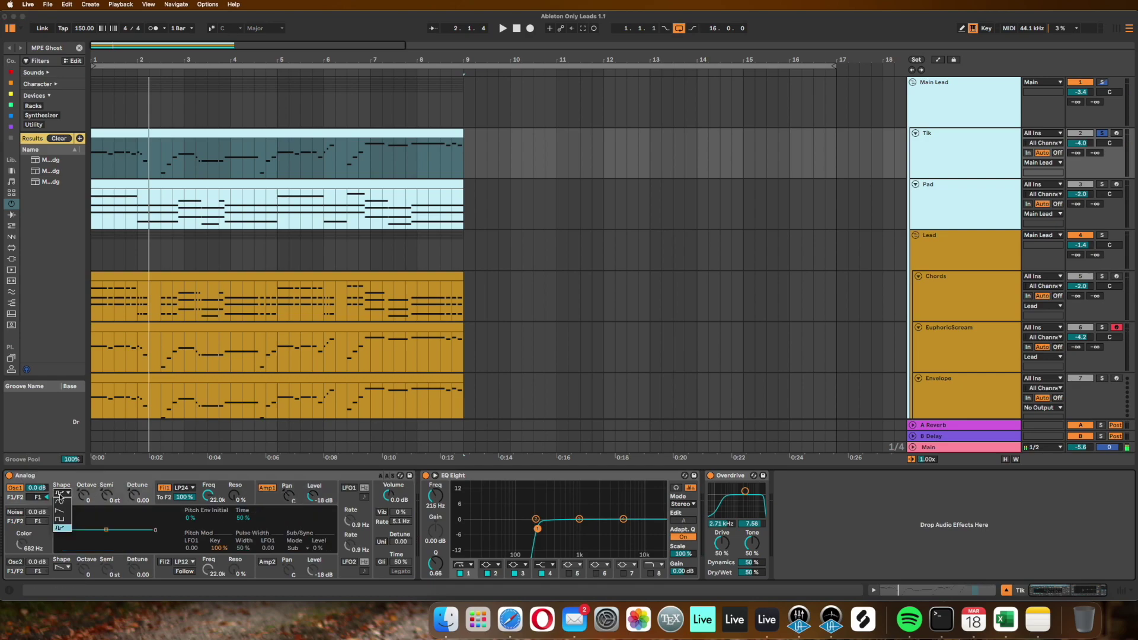
click(58, 530)
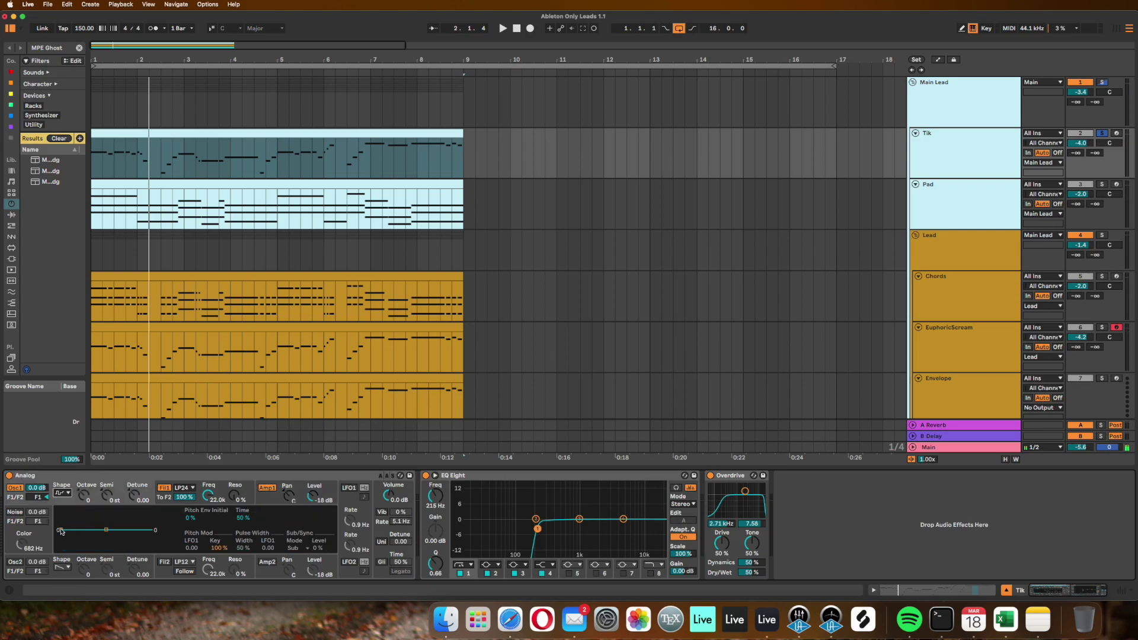
Step: Review Tik's amp envelope, EQ Eight and Overdrive, then move to the Lead group
click(268, 506)
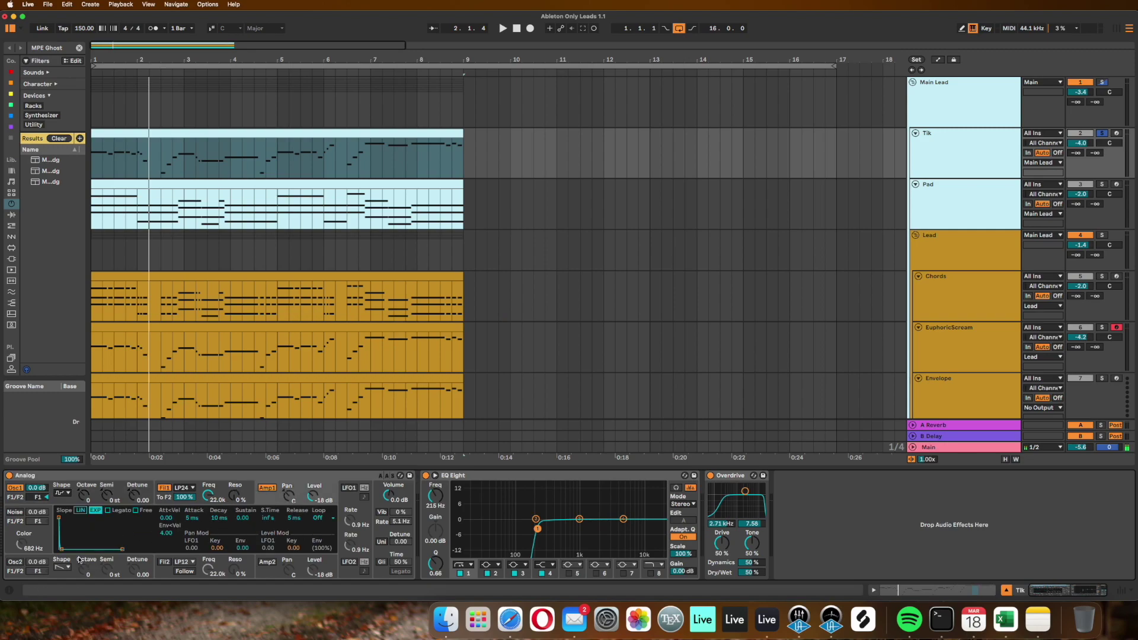
click(537, 530)
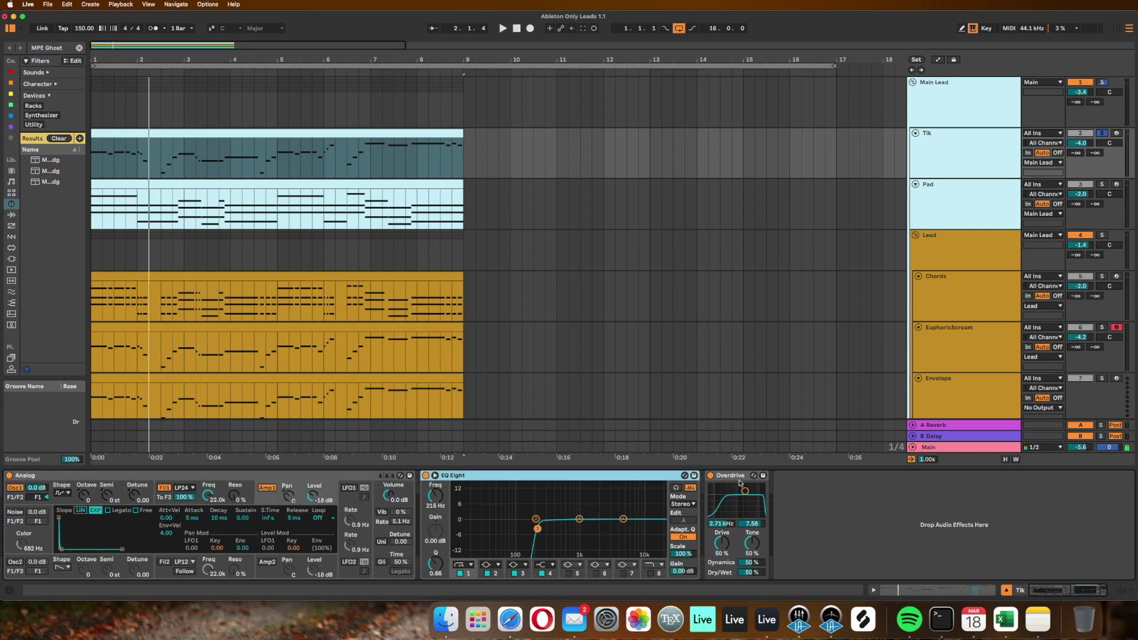
click(737, 477)
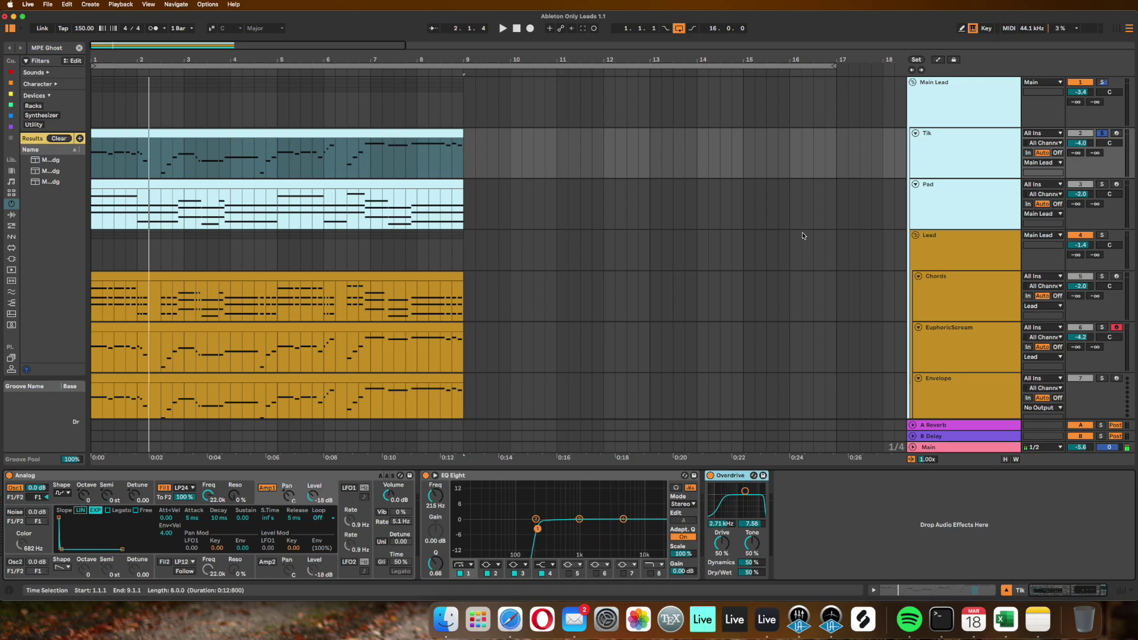
key(Down)
key(Down)
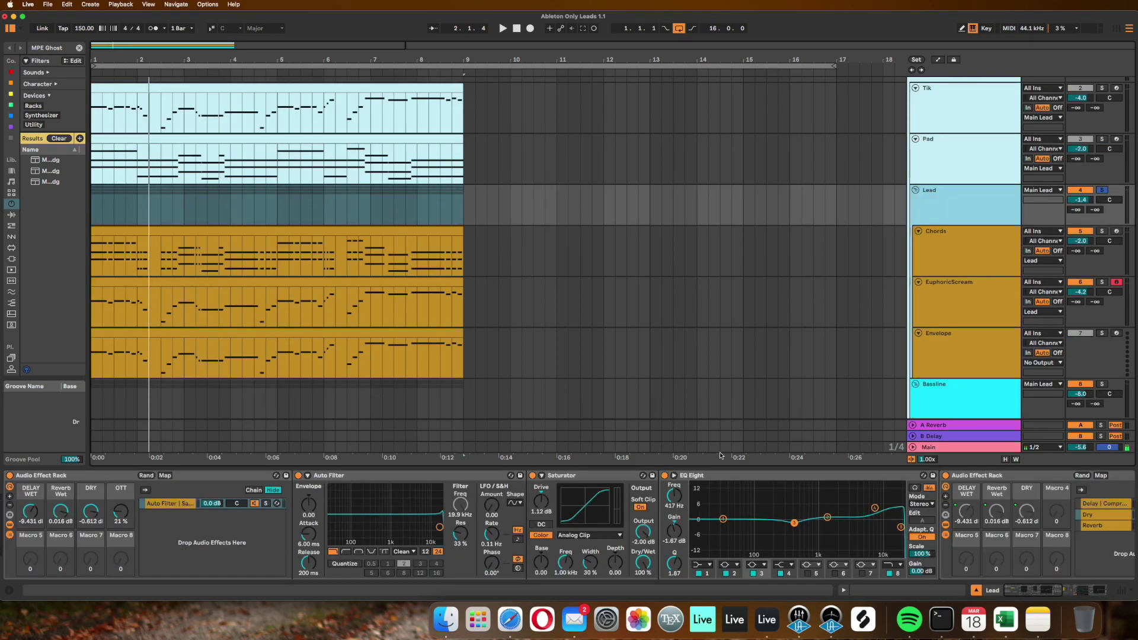
click(235, 473)
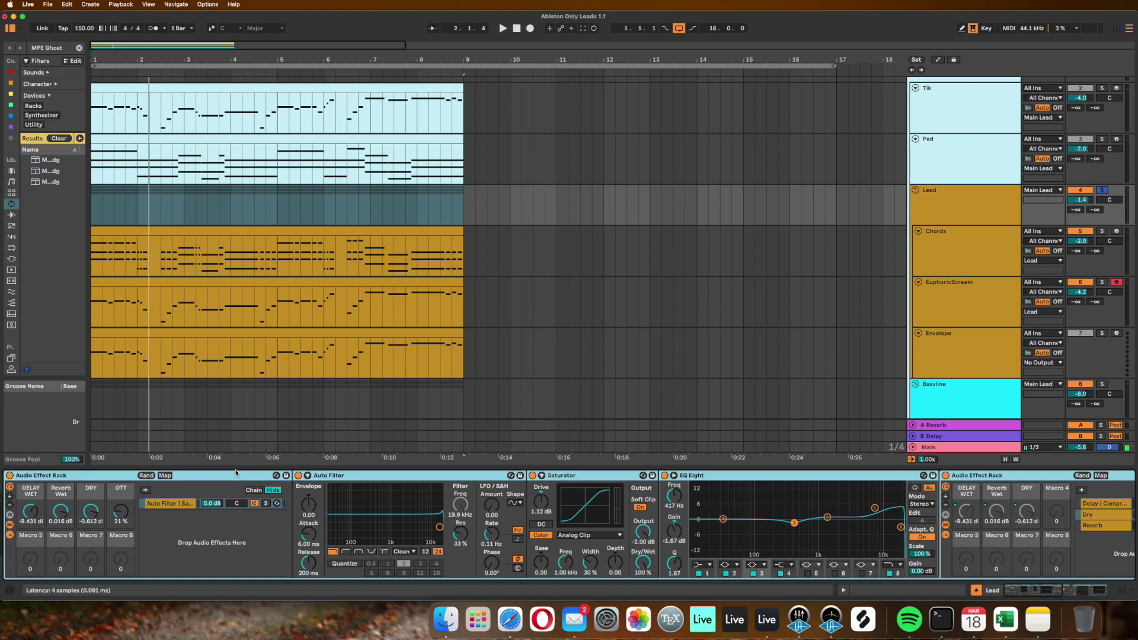
click(456, 490)
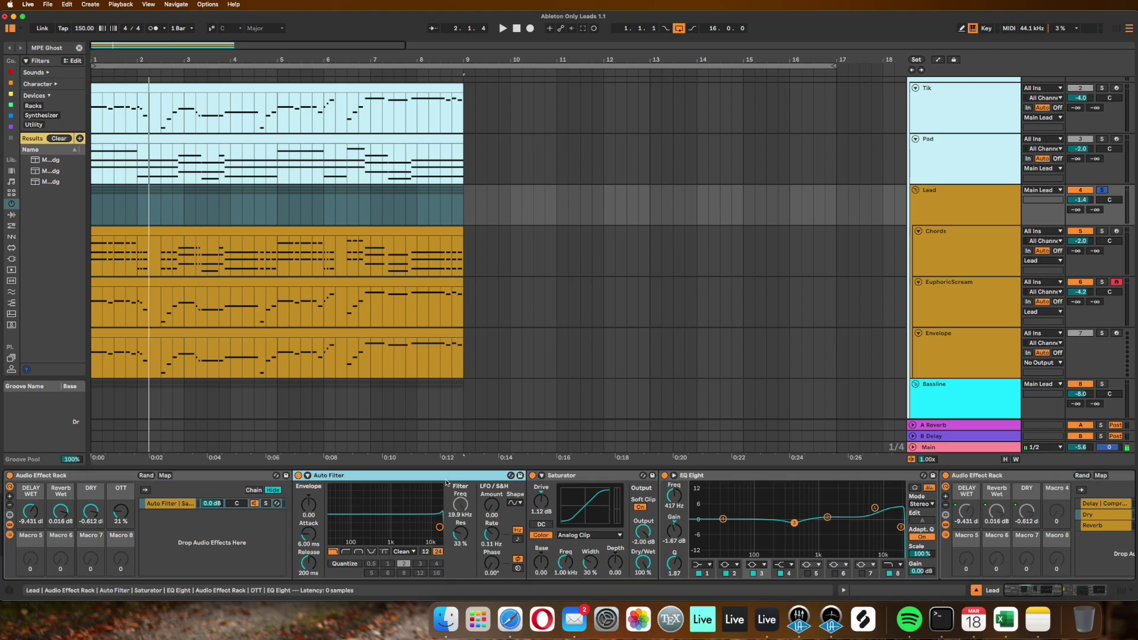
click(552, 483)
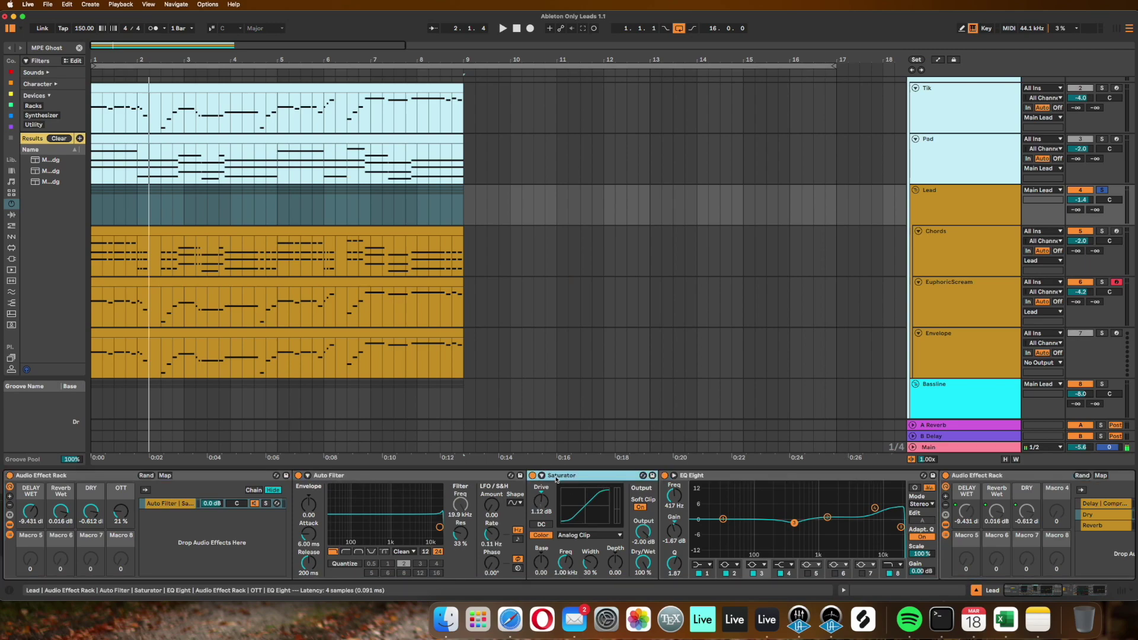
click(756, 498)
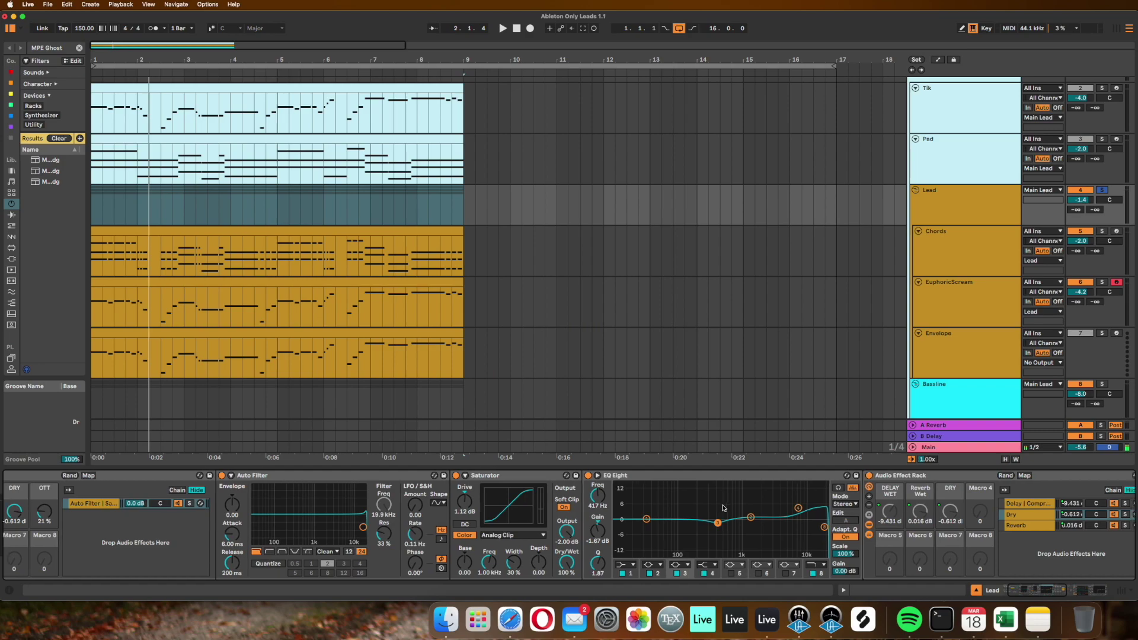
scroll(696, 505, right, 5)
Step: Review the rack's delay/compressor and Dry OTT chains, and turn off the delay's ping-pong
click(740, 505)
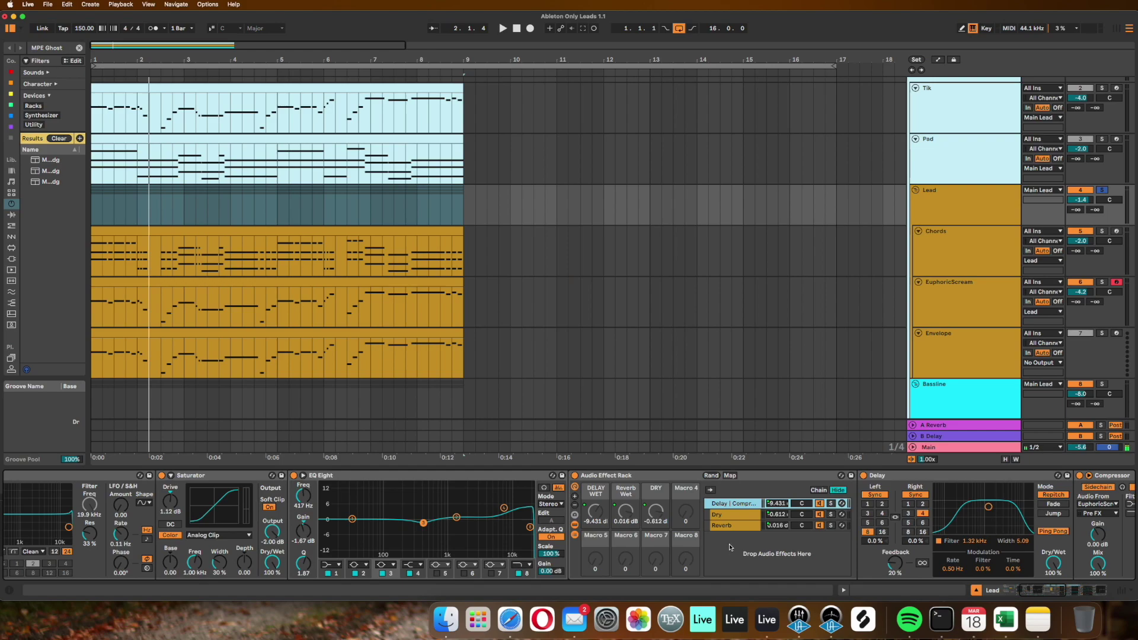
click(711, 515)
click(712, 503)
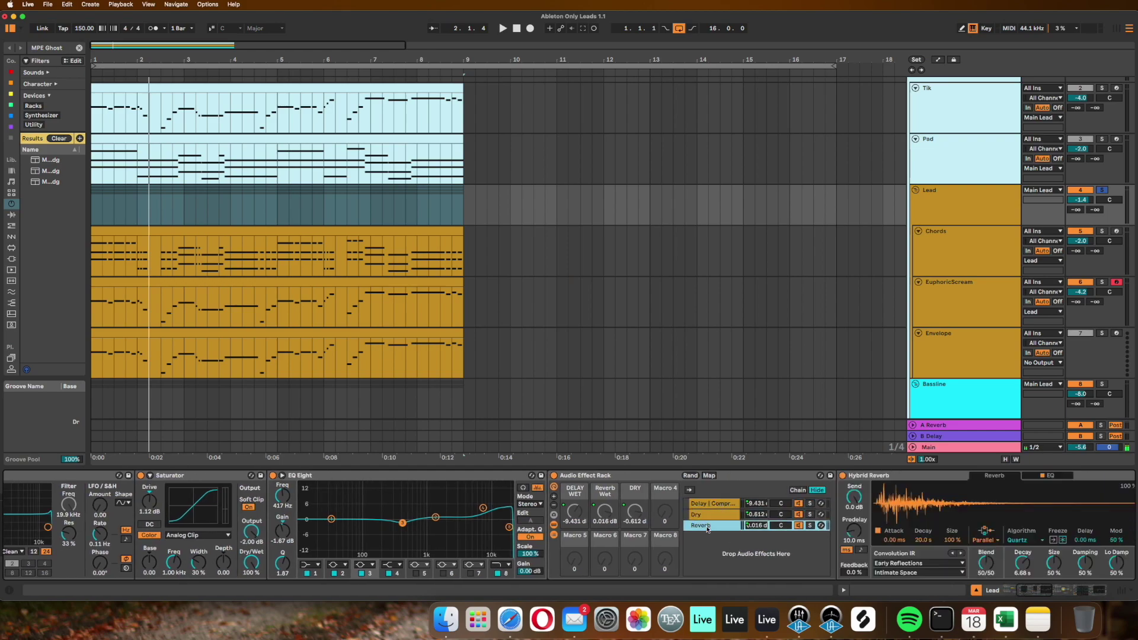
scroll(710, 514, right, 5)
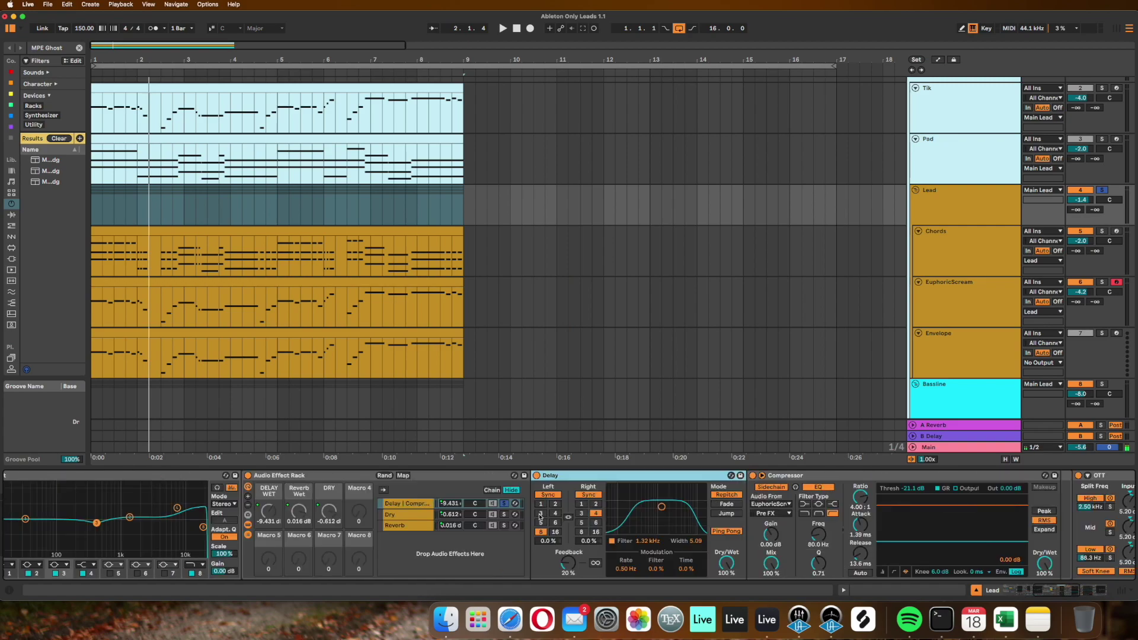
click(726, 532)
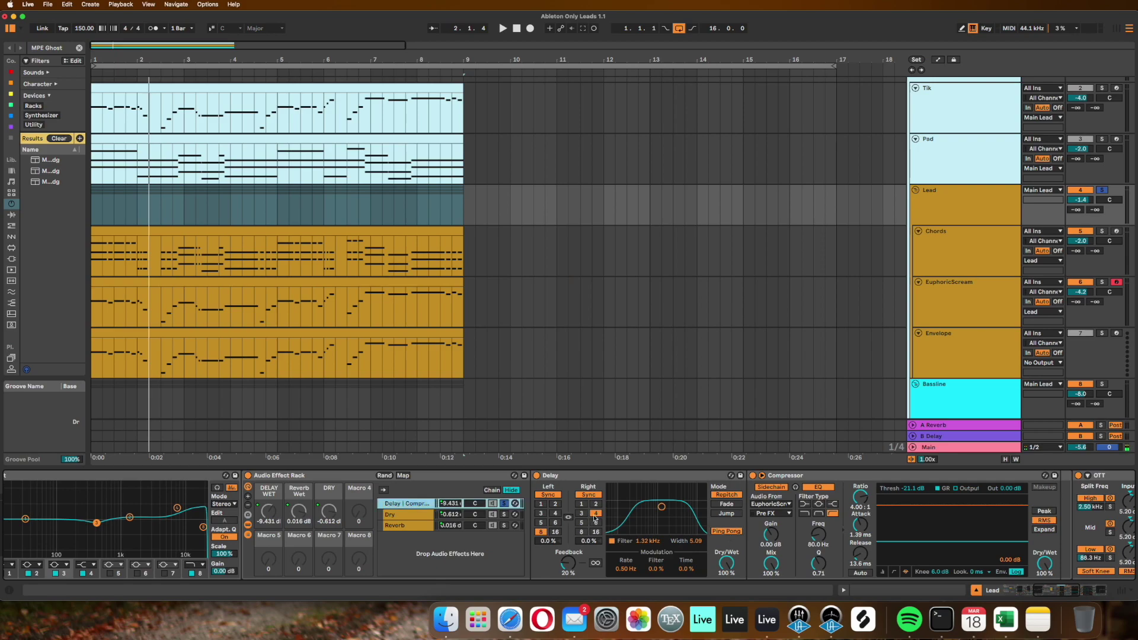
Step: Keep the Compressor sidechained to EuphoricScream and show the Reverb chain's Hybrid Reverb and Reverb
click(565, 566)
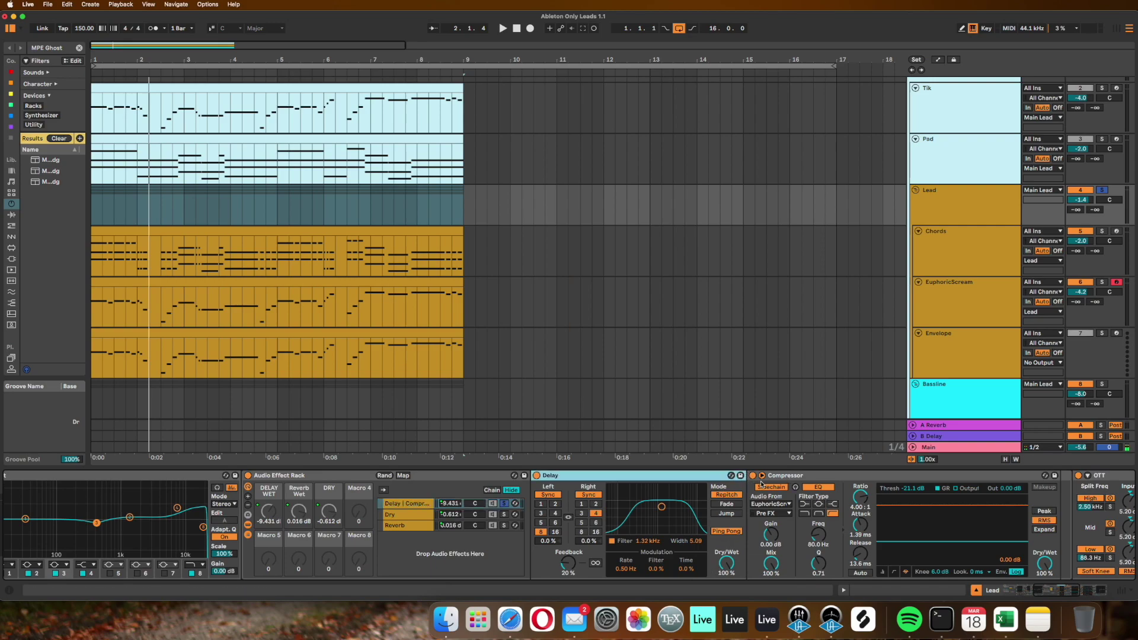
key(Right)
scroll(660, 479, right, 3)
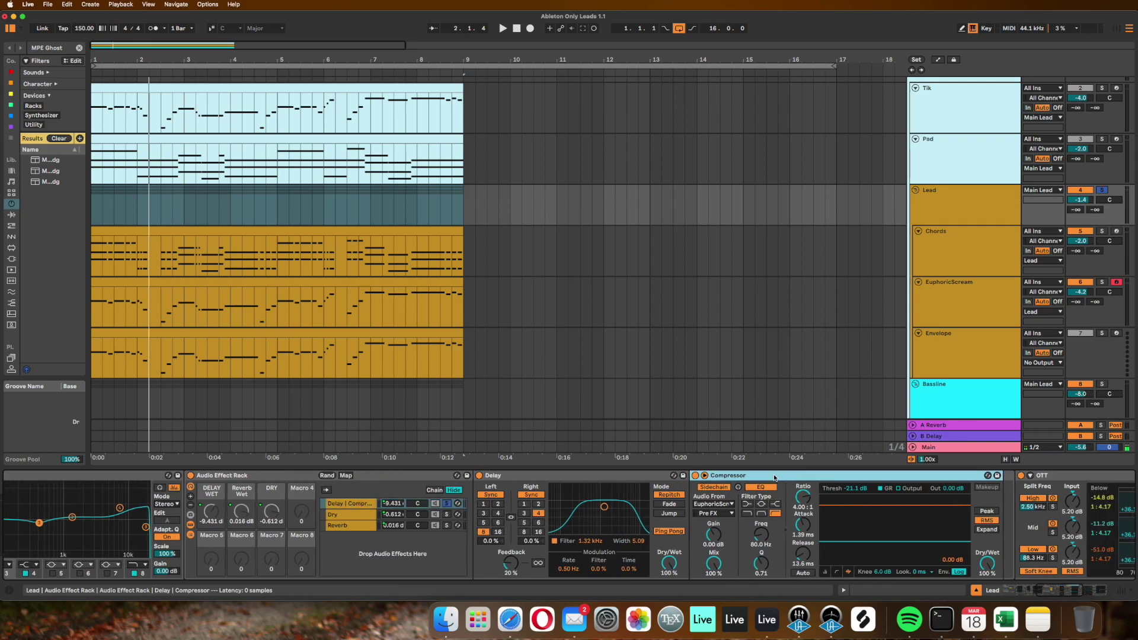
click(722, 507)
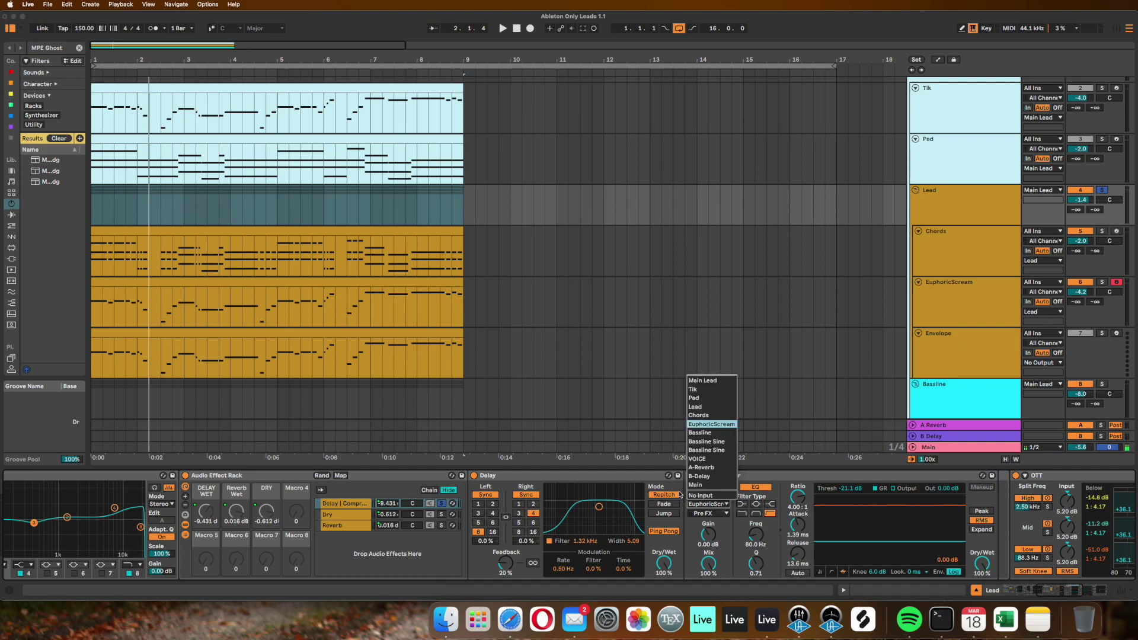
click(704, 427)
click(771, 480)
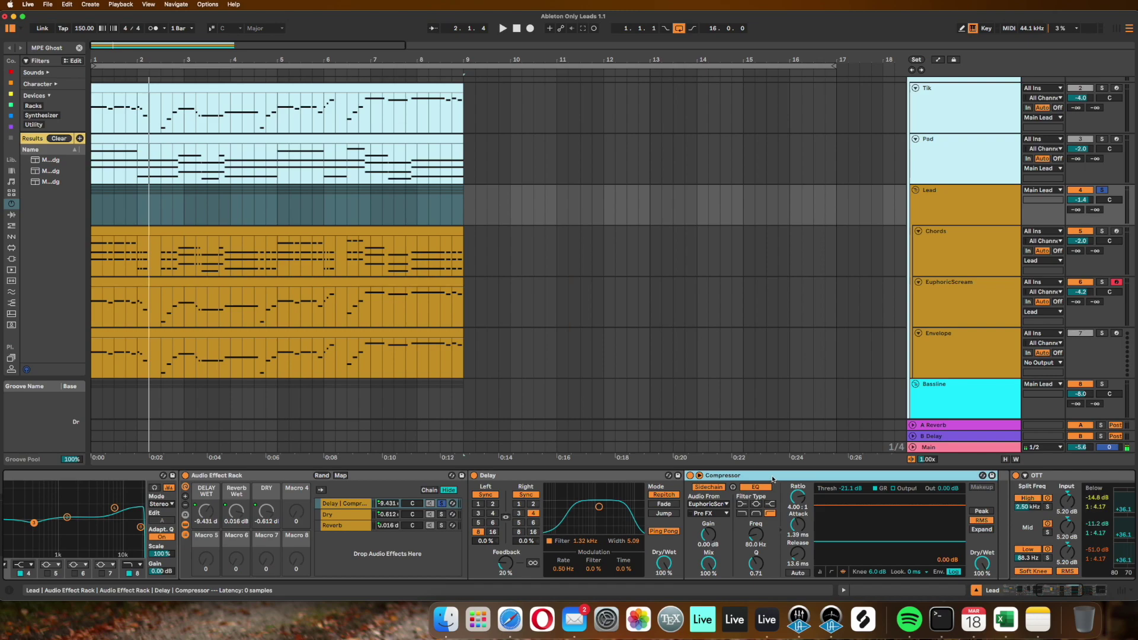
click(622, 525)
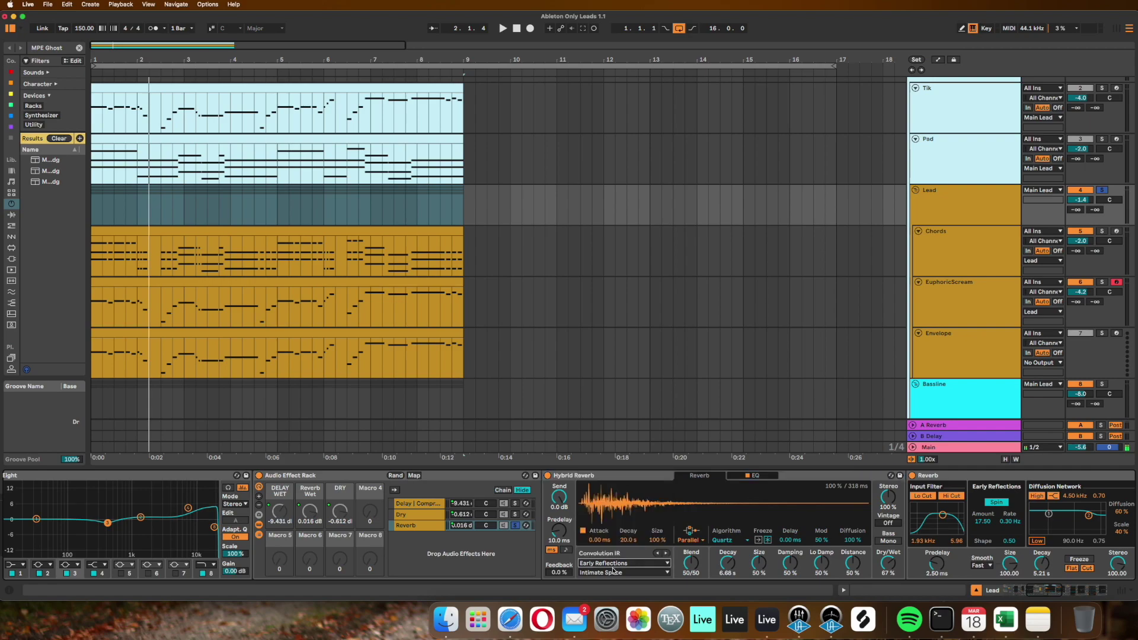
click(612, 567)
click(612, 448)
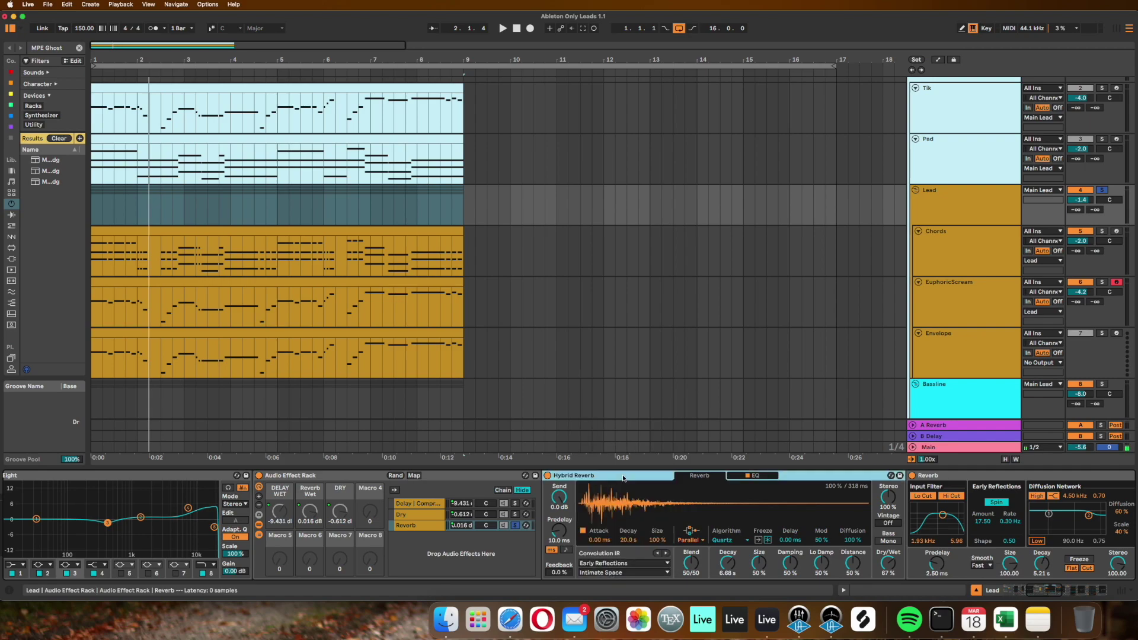
click(623, 574)
scroll(709, 576, right, 2)
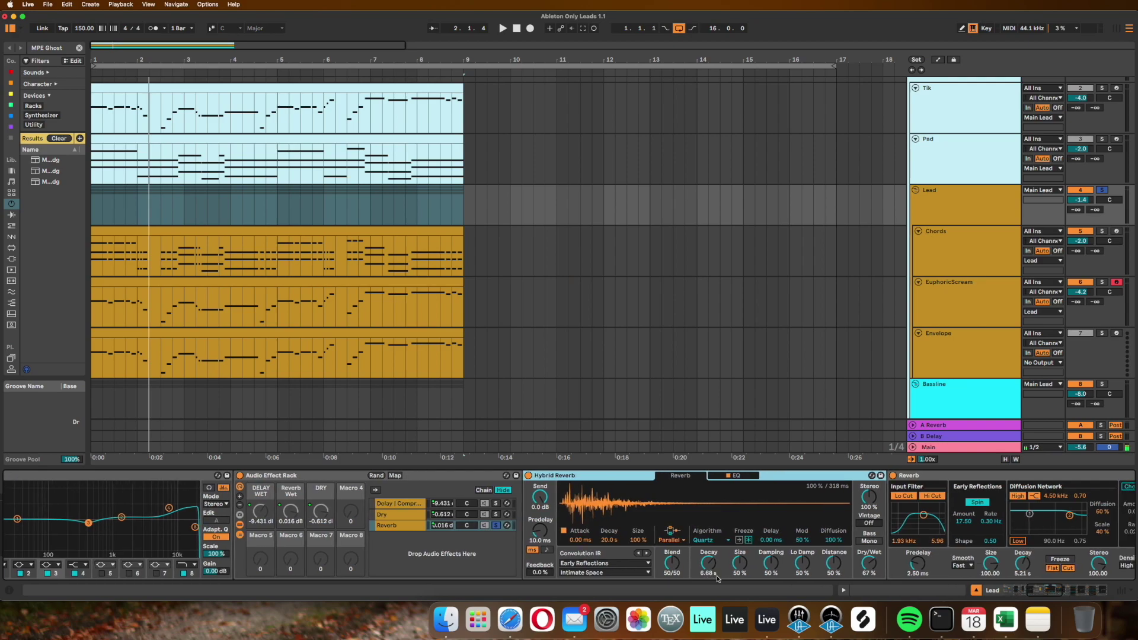
scroll(715, 576, right, 5)
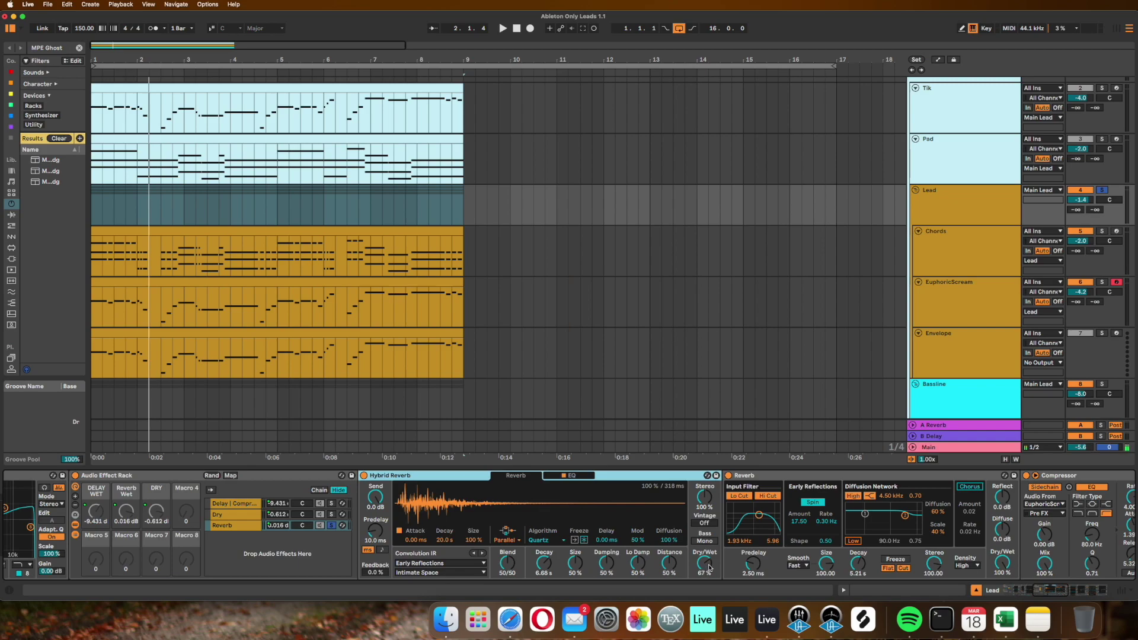
scroll(708, 566, right, 1)
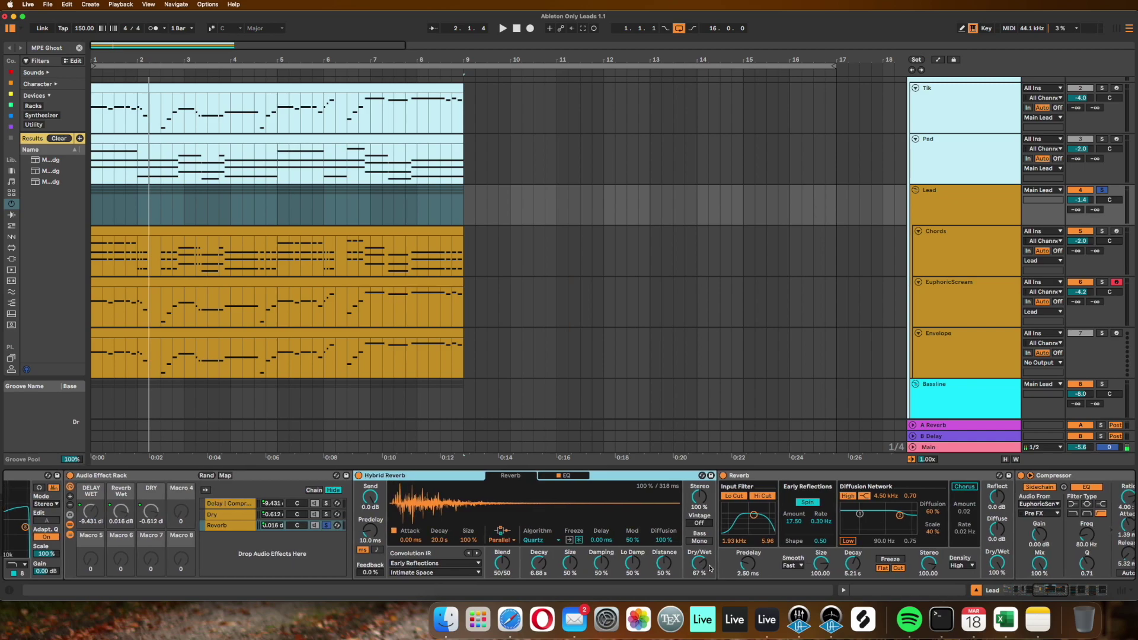
click(754, 478)
scroll(774, 534, right, 5)
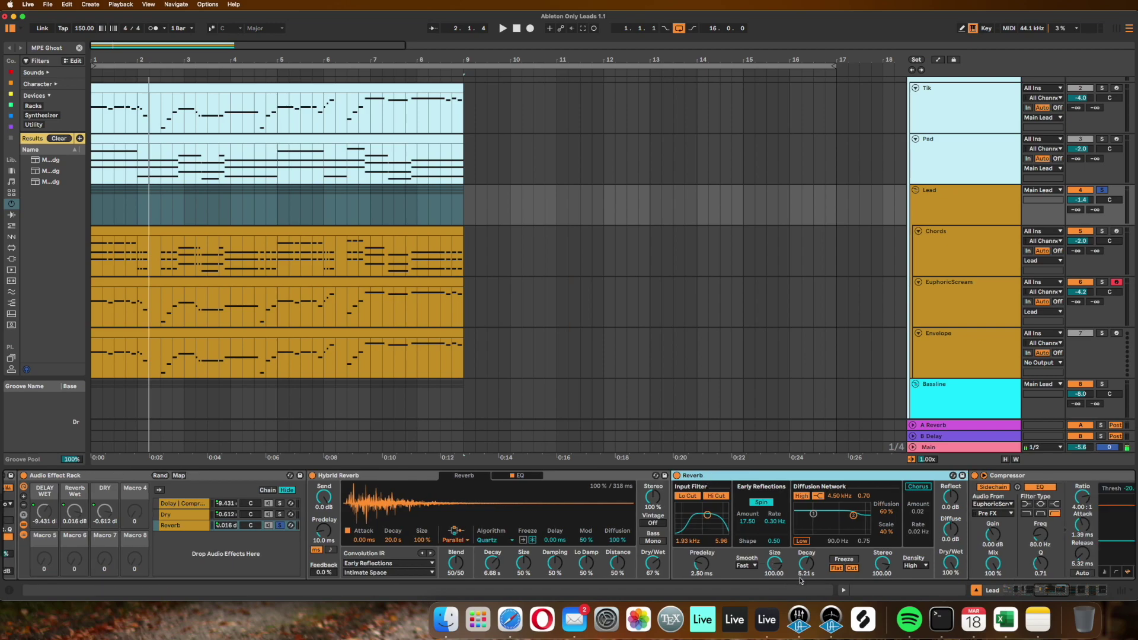
click(658, 477)
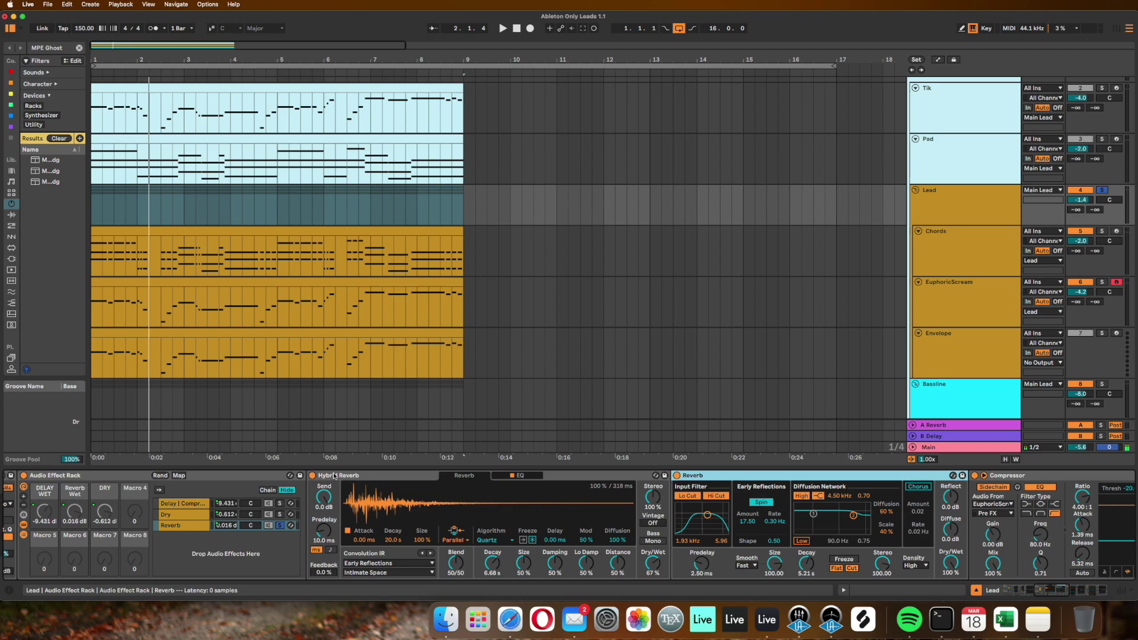
key(space)
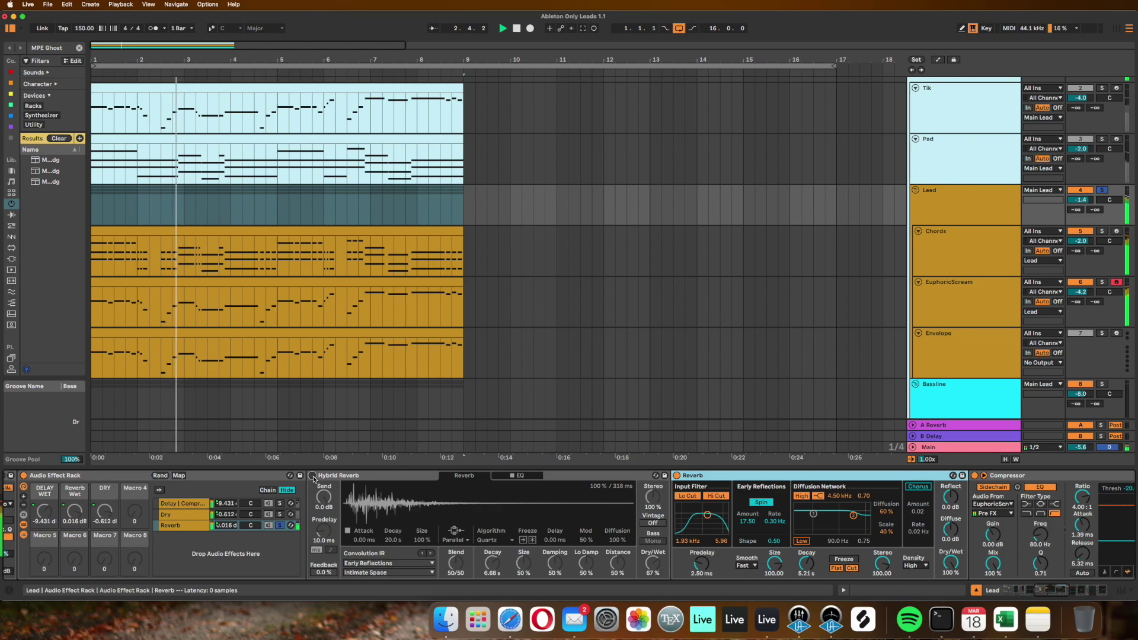
click(333, 477)
key(space)
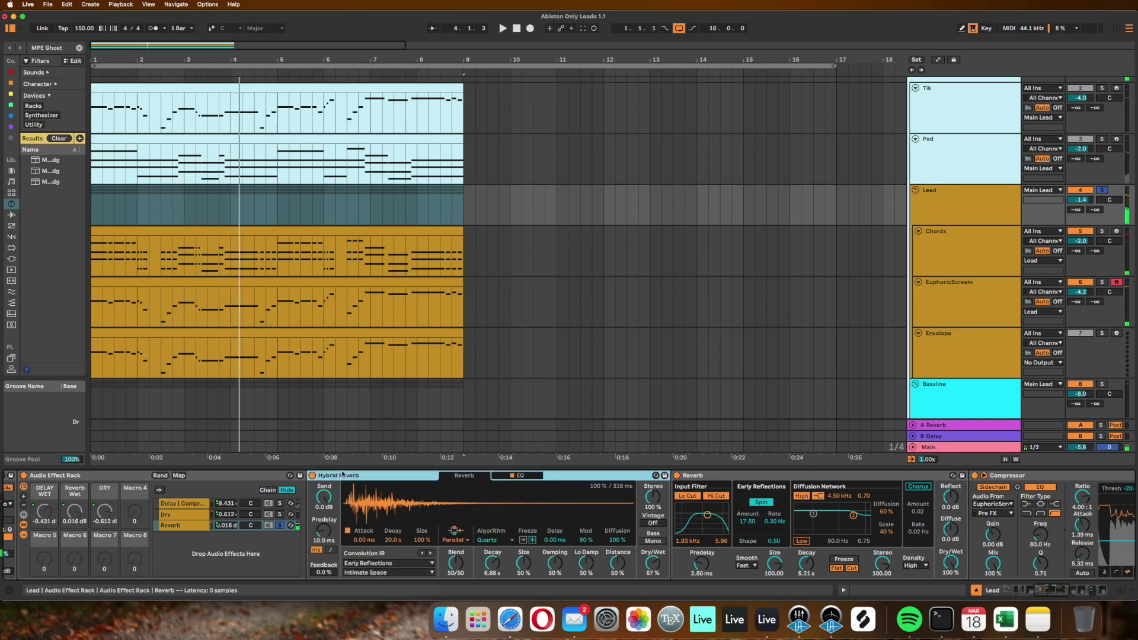
key(Right)
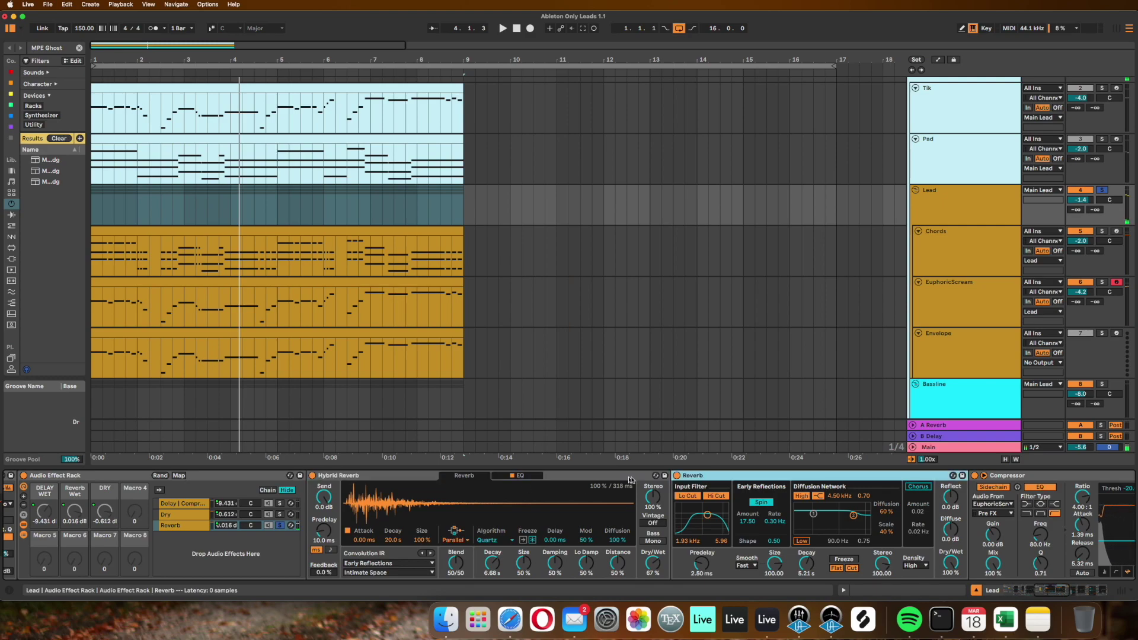
key(Right)
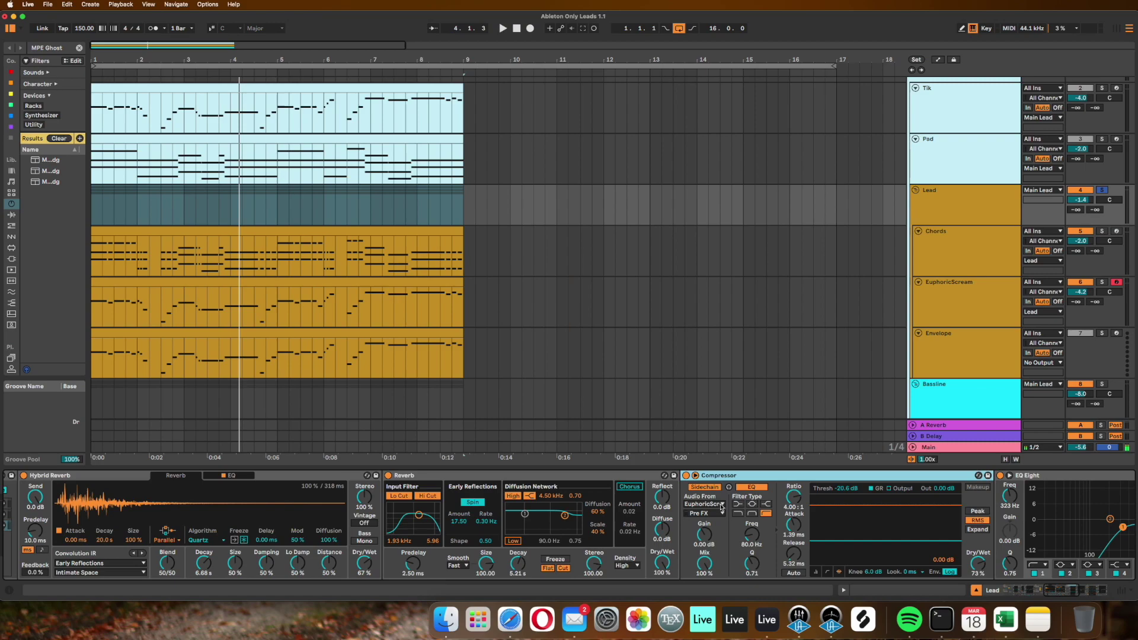
scroll(722, 509, right, 3)
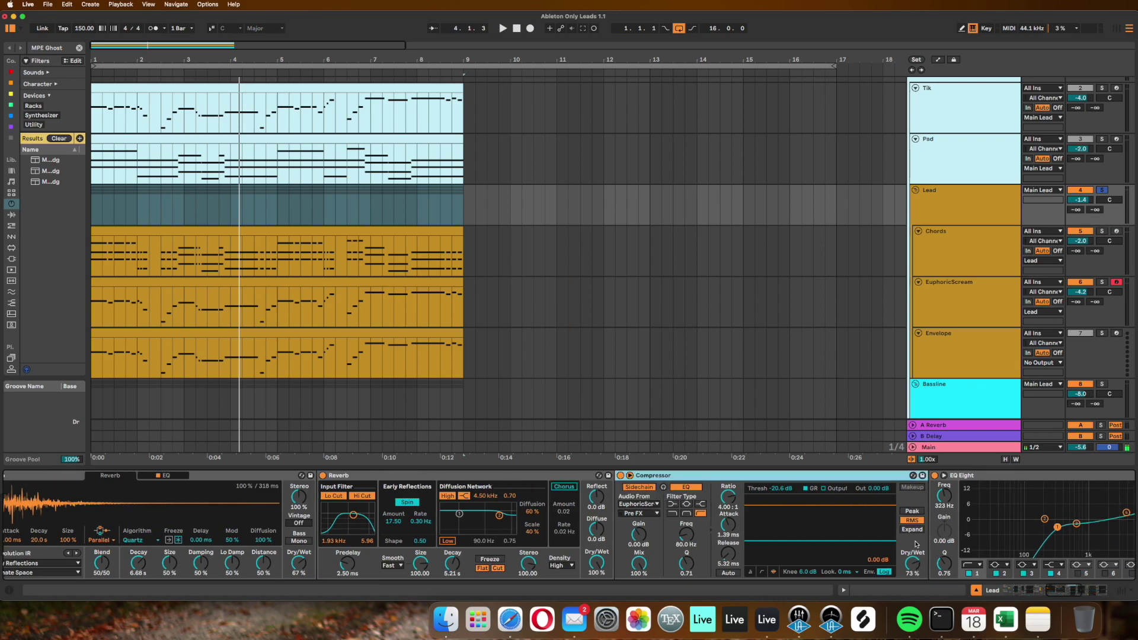
scroll(915, 544, right, 3)
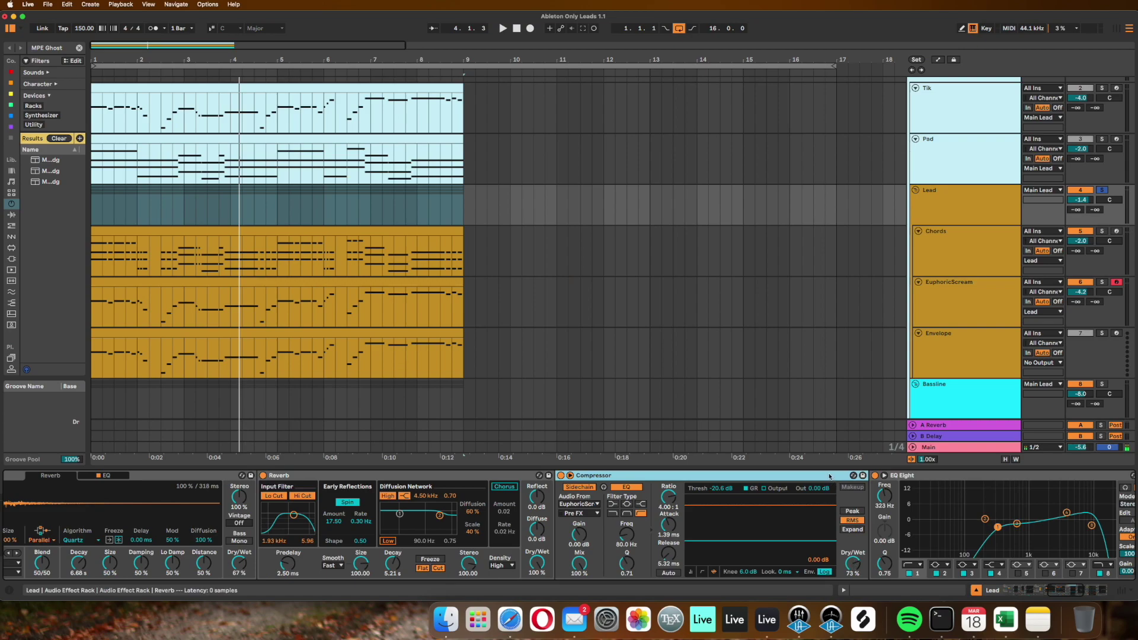
scroll(931, 525, right, 5)
scroll(882, 524, right, 5)
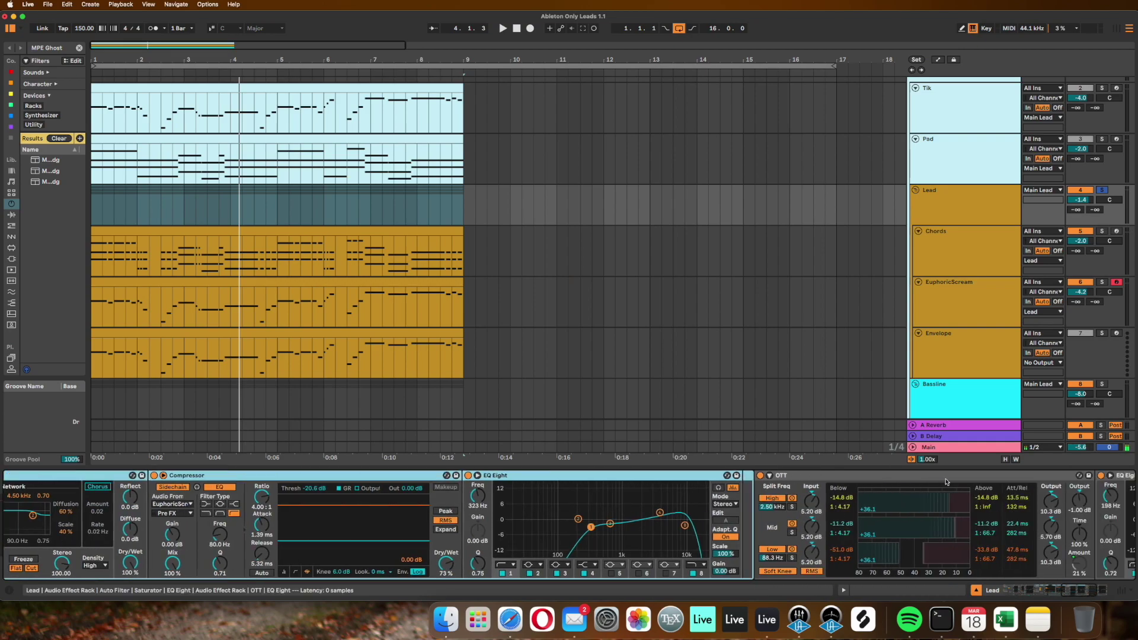
Step: Audition the lead's OTT processing by starting and stopping playback
click(882, 473)
scroll(882, 473, right, 10)
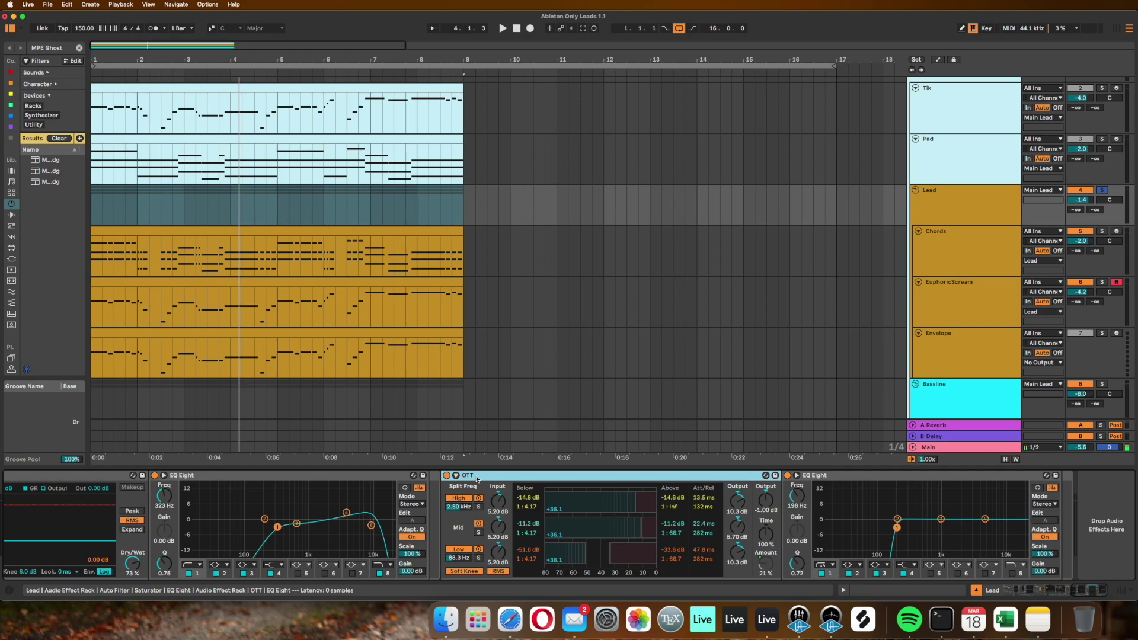
key(space)
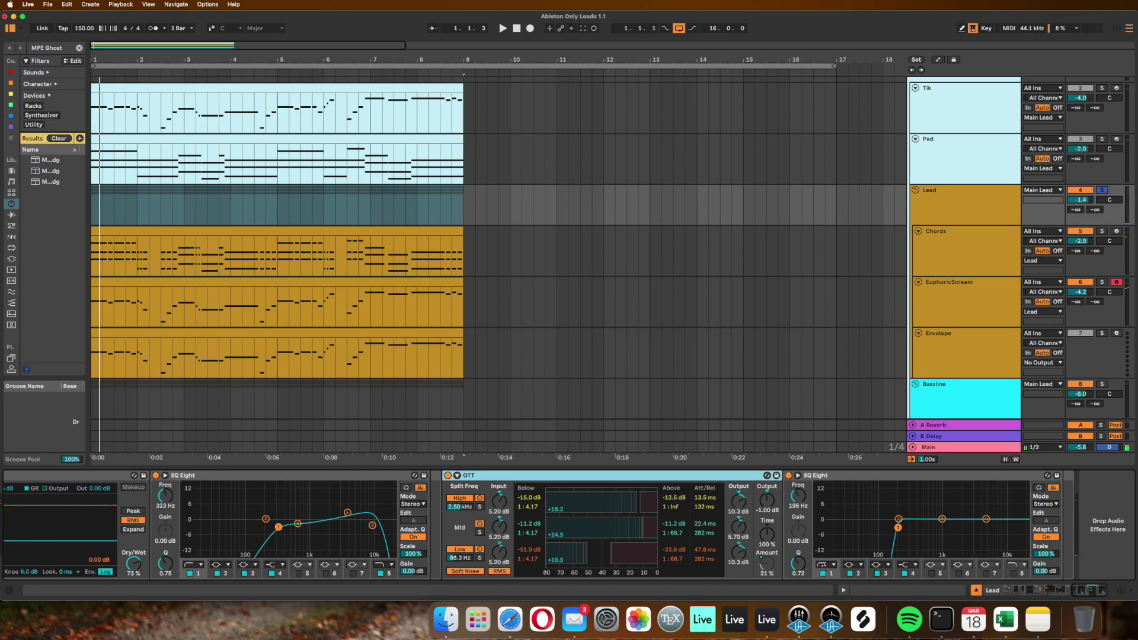
key(space)
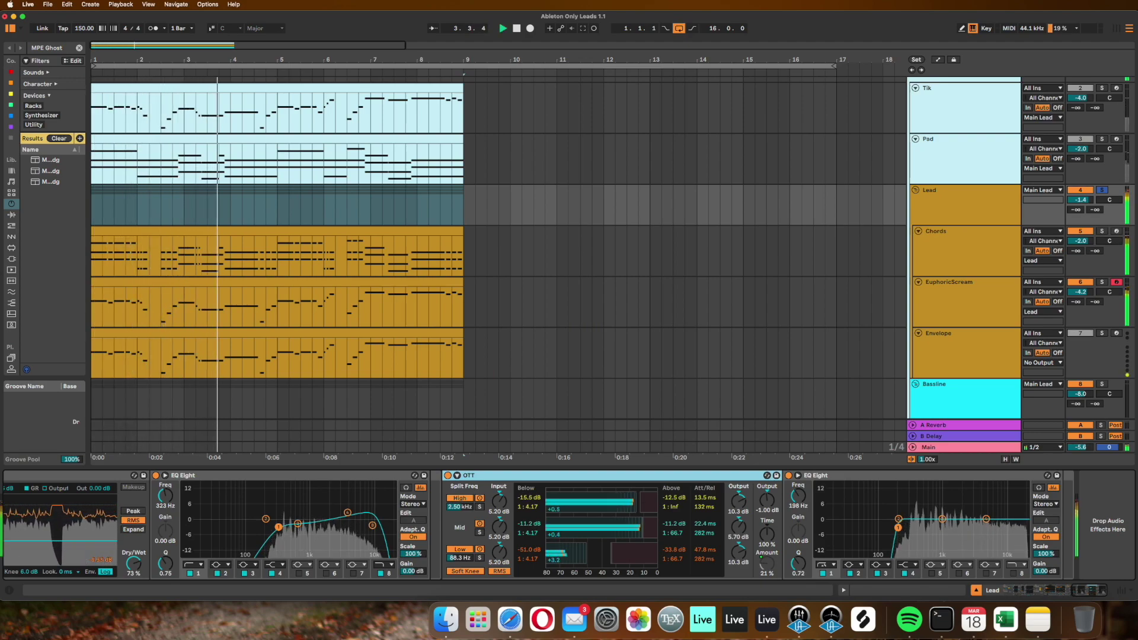
key(space)
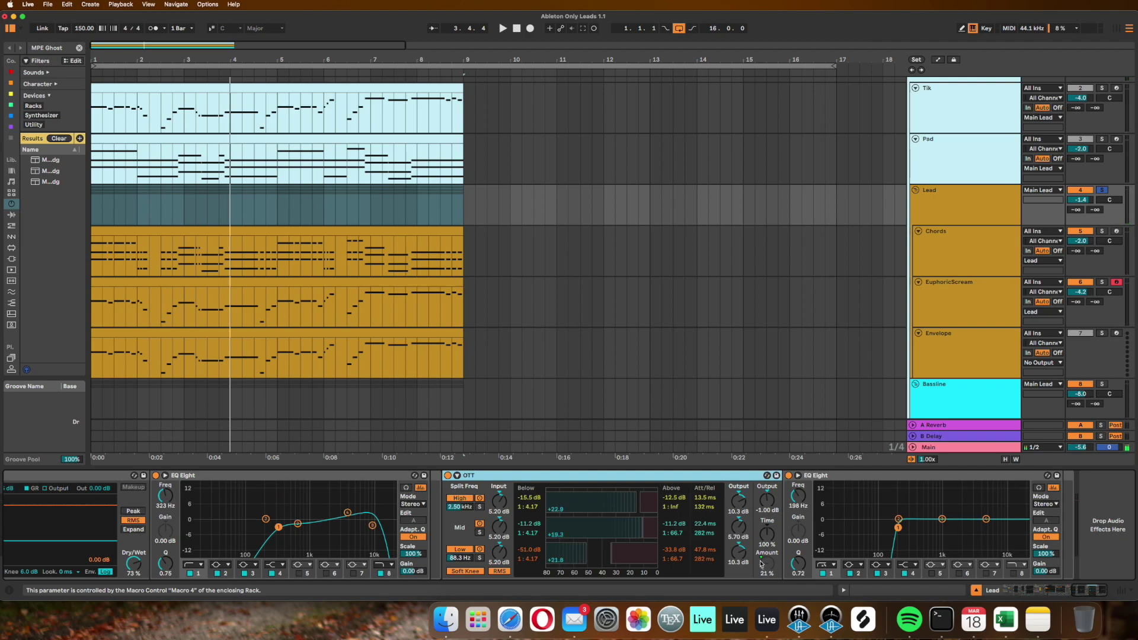
Step: Check the lead's final EQ Eight, then move selection down to the Bassline group
click(877, 527)
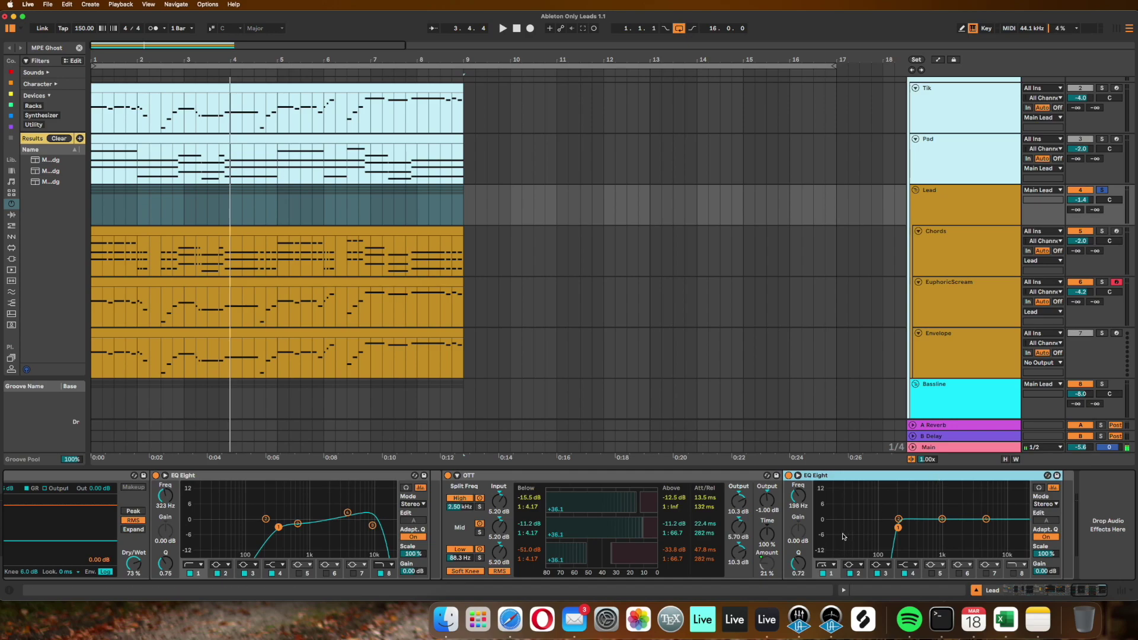
key(Down)
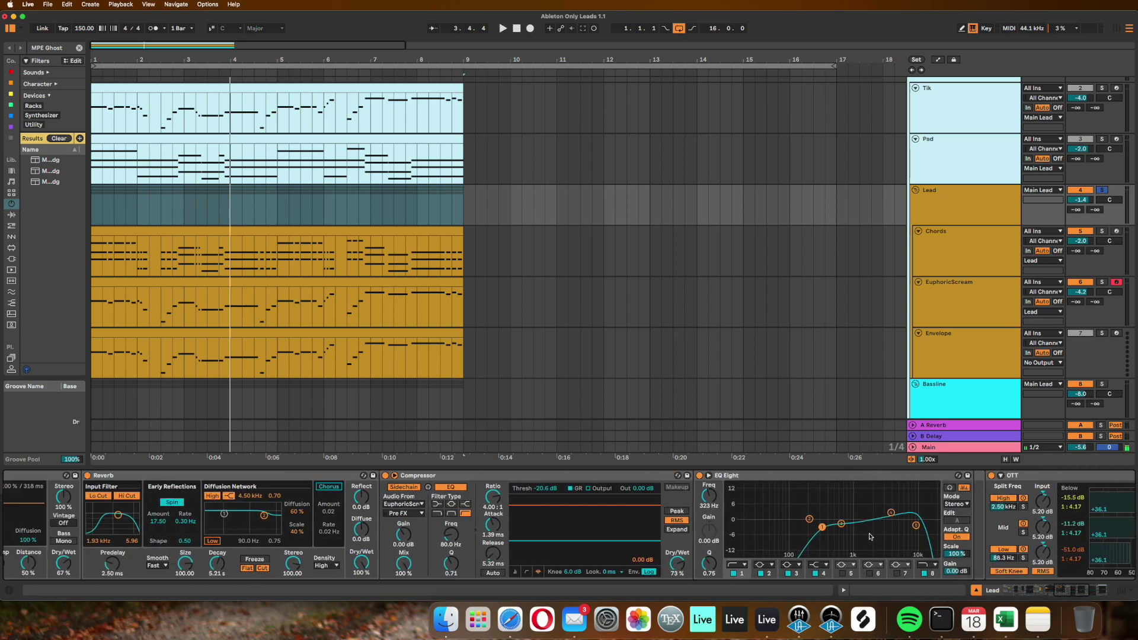
key(Down)
key(Down)
key(Down)
scroll(940, 225, down, 3)
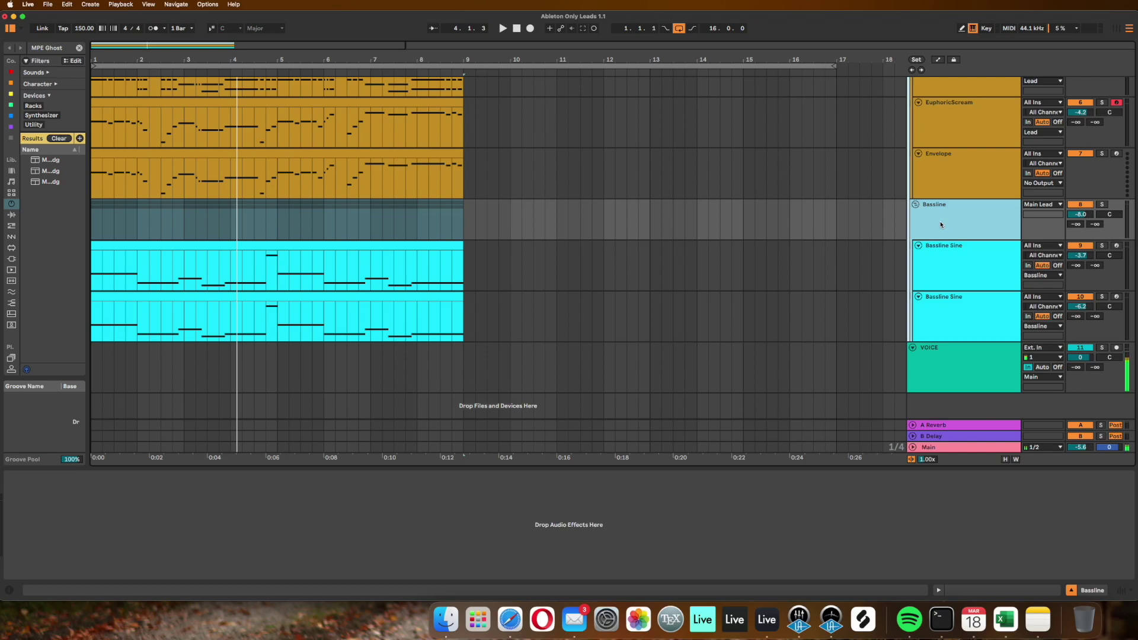
Step: Solo Bassline Sine, select its Wavetable synth and clip, and start playback
click(957, 259)
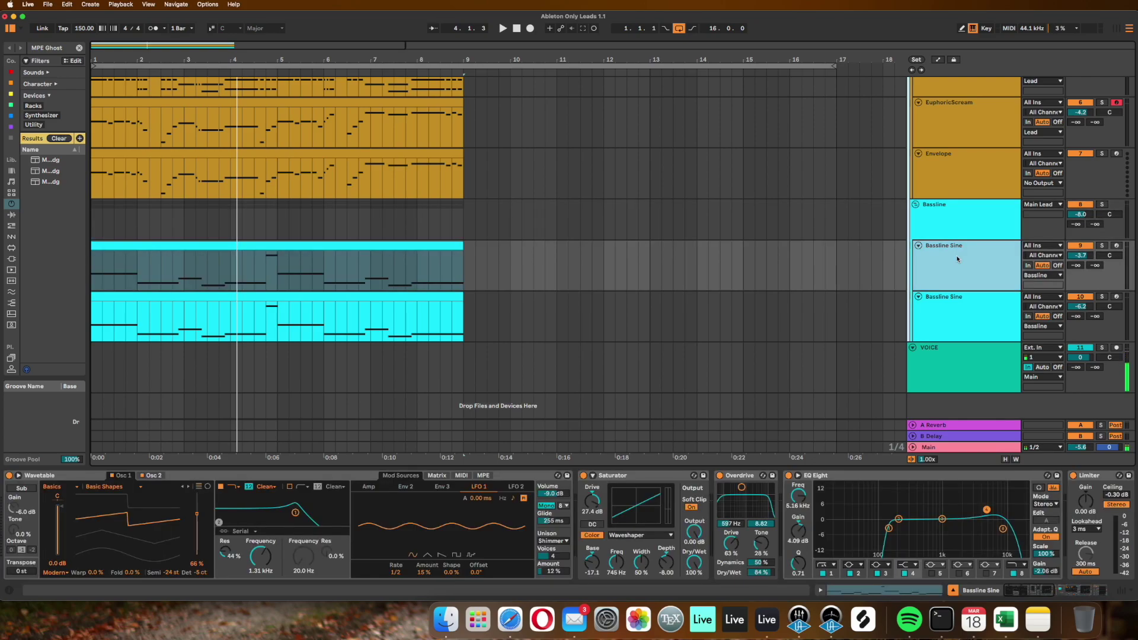
key(s)
click(958, 258)
click(250, 481)
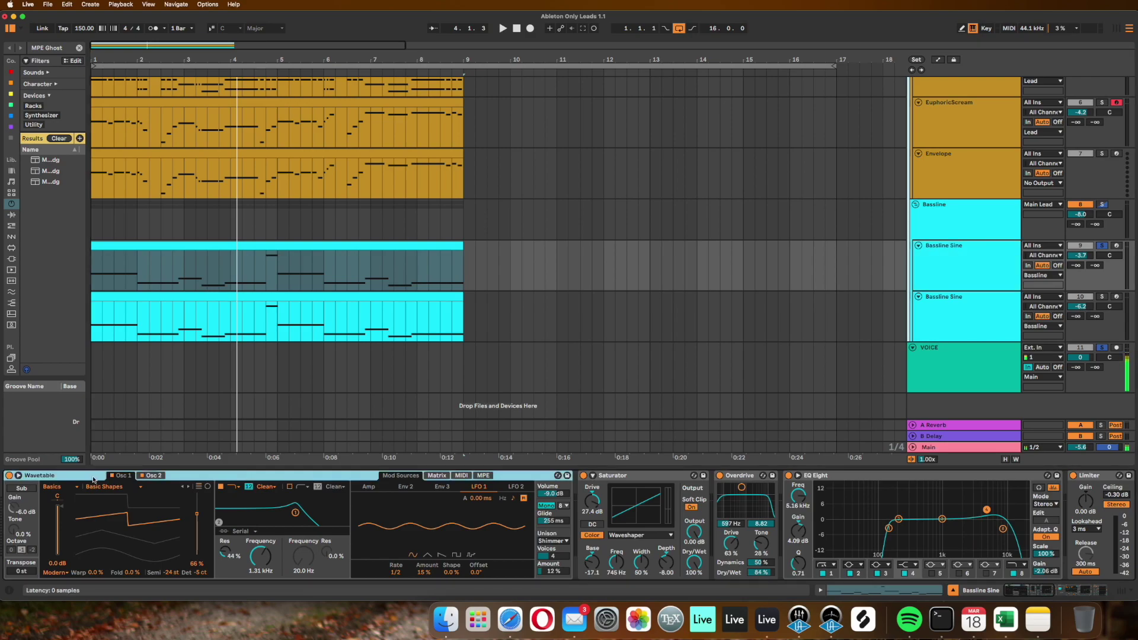
click(294, 246)
key(space)
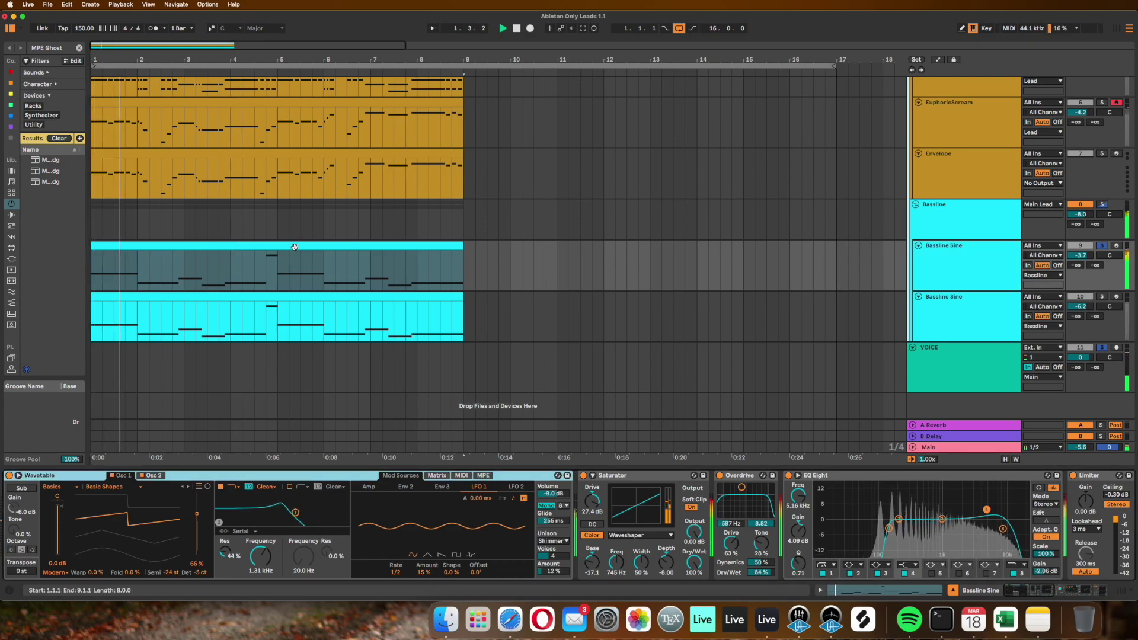
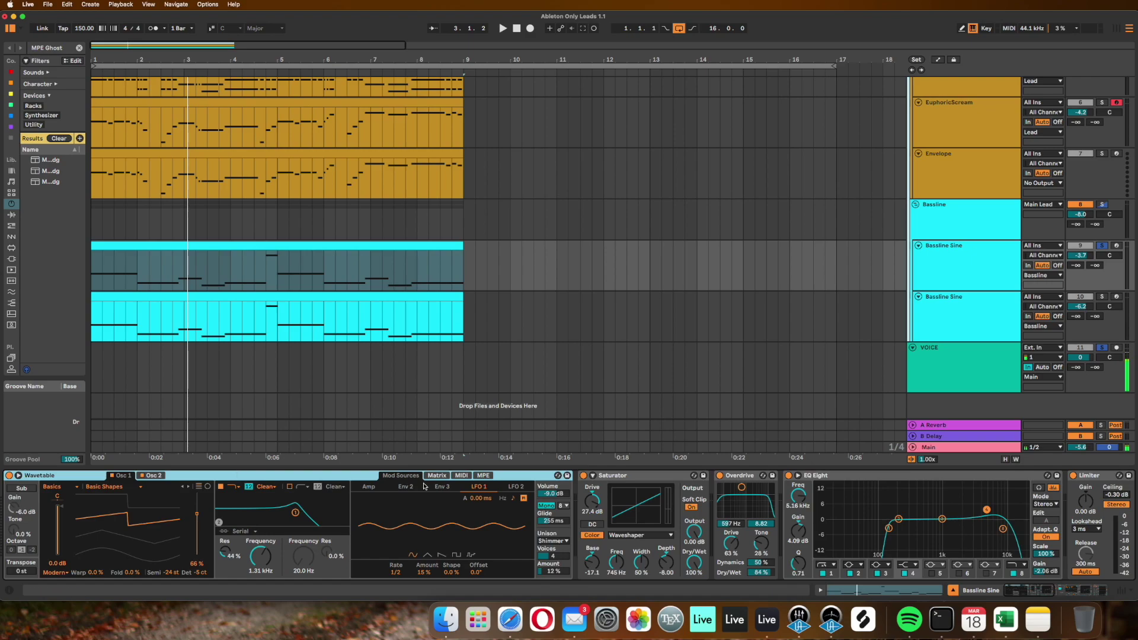
Step: Show Wavetable's modulation matrix, then inspect Overdrive and EQ Eight's 141 Hz band, and play
click(441, 476)
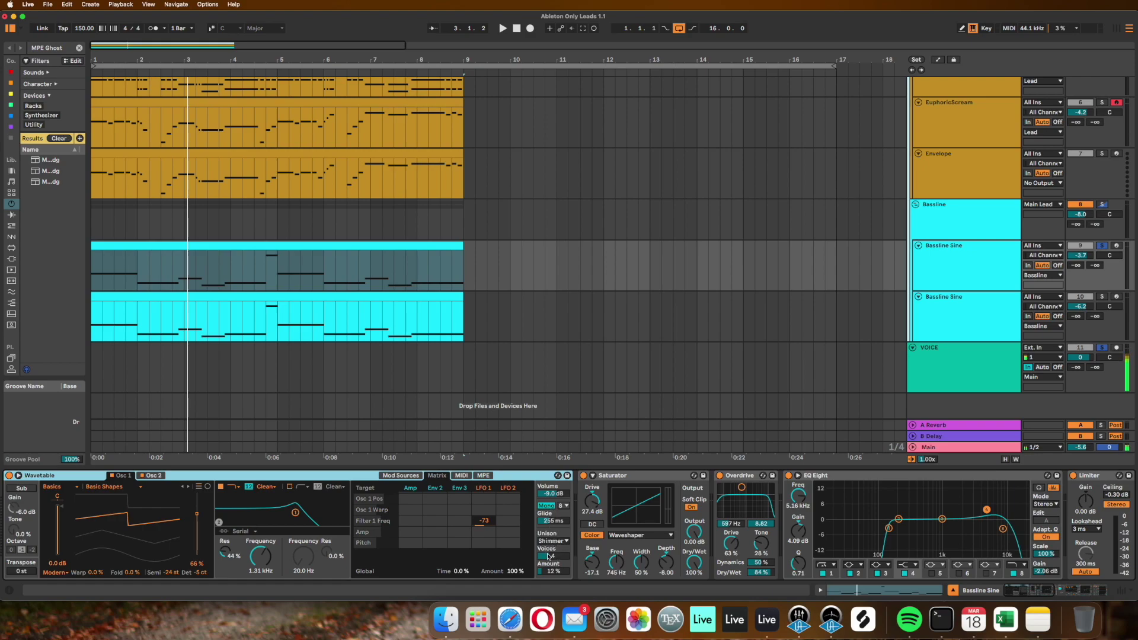
scroll(546, 504, right, 2)
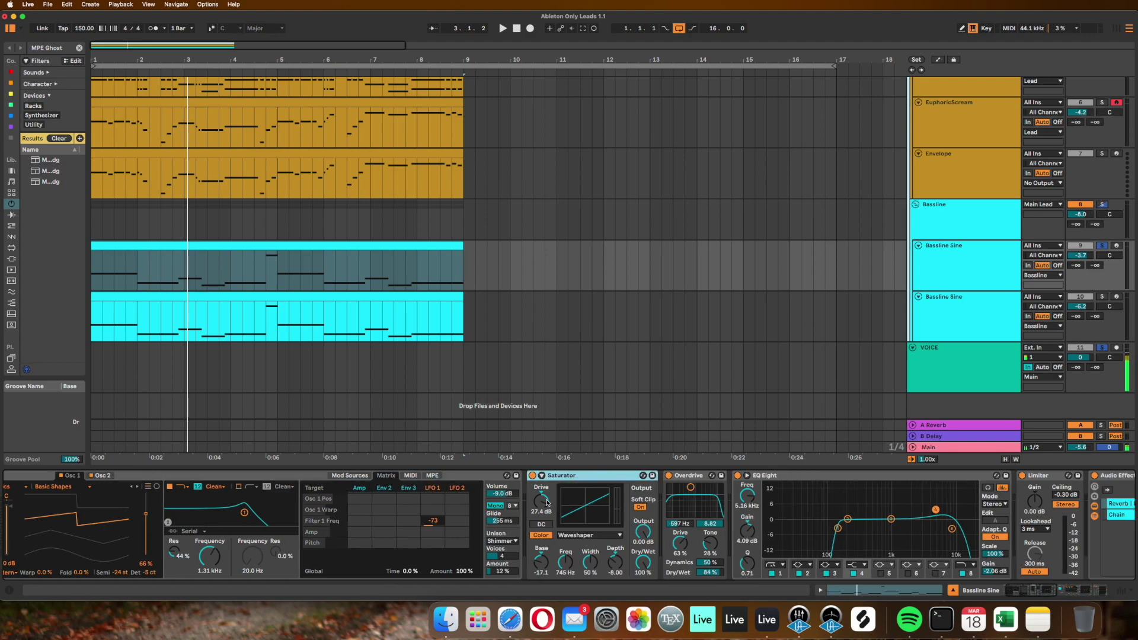
click(698, 478)
click(824, 483)
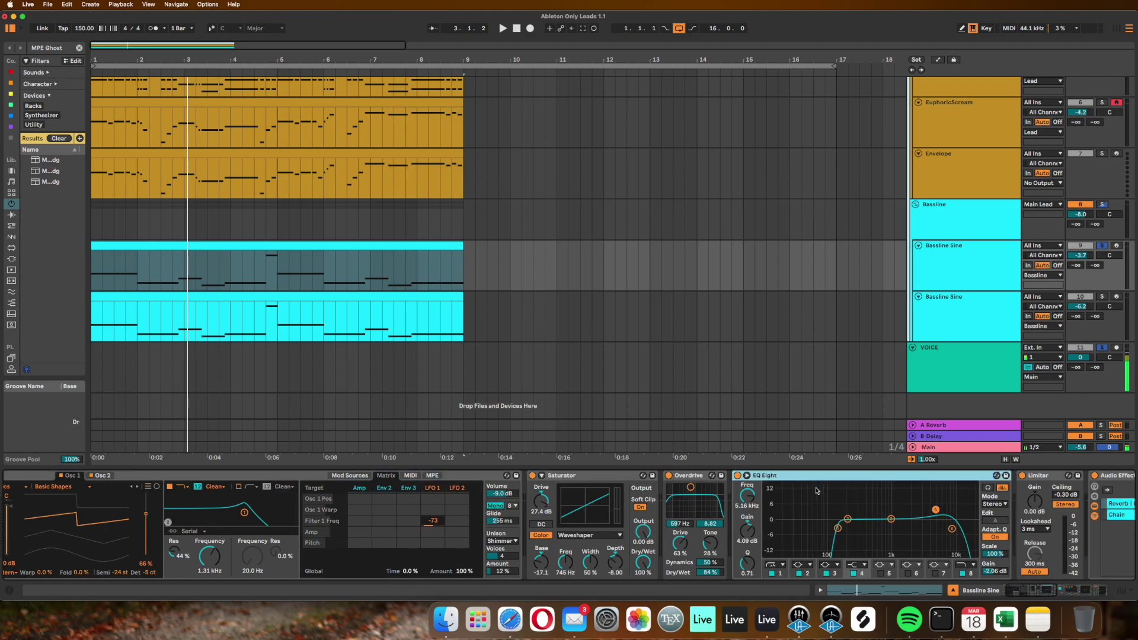
scroll(816, 490, right, 4)
click(728, 528)
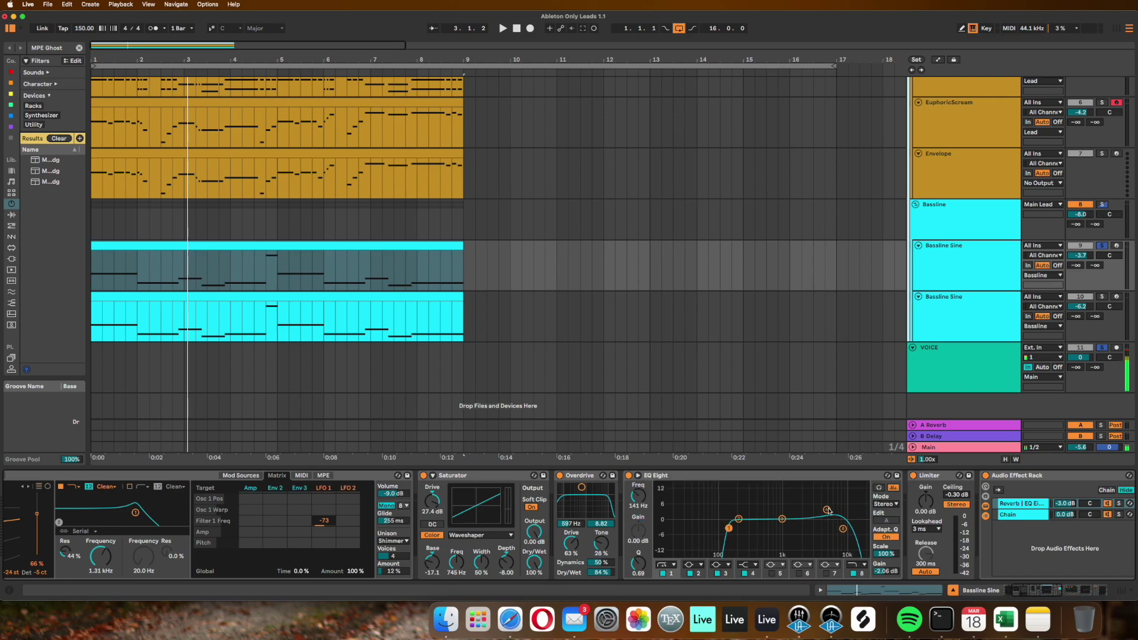
scroll(827, 510, right, 5)
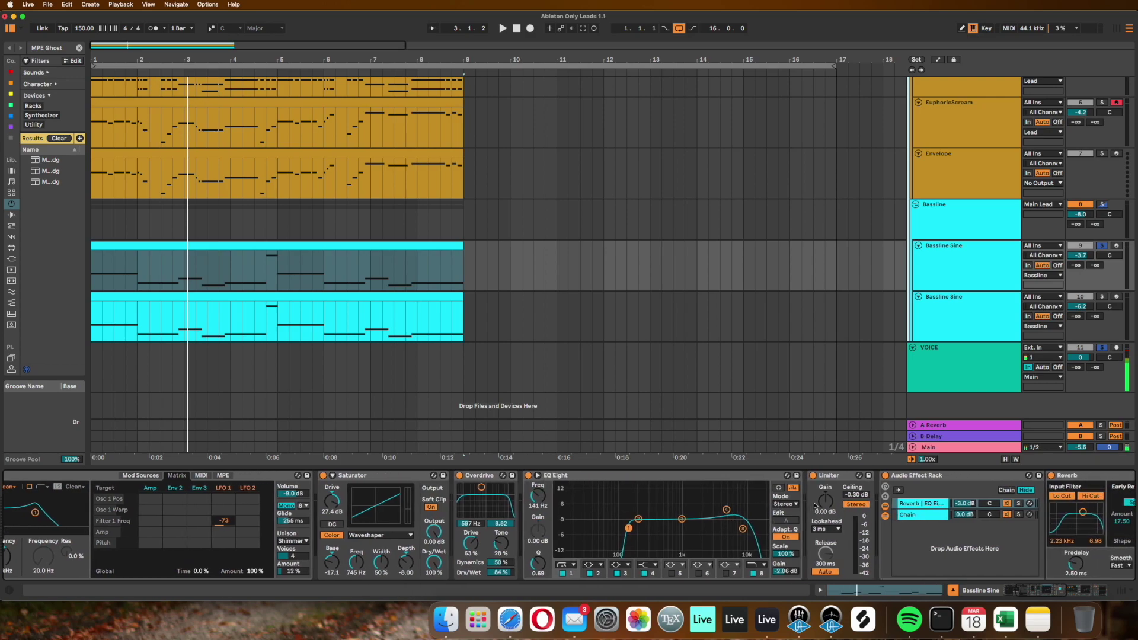
key(space)
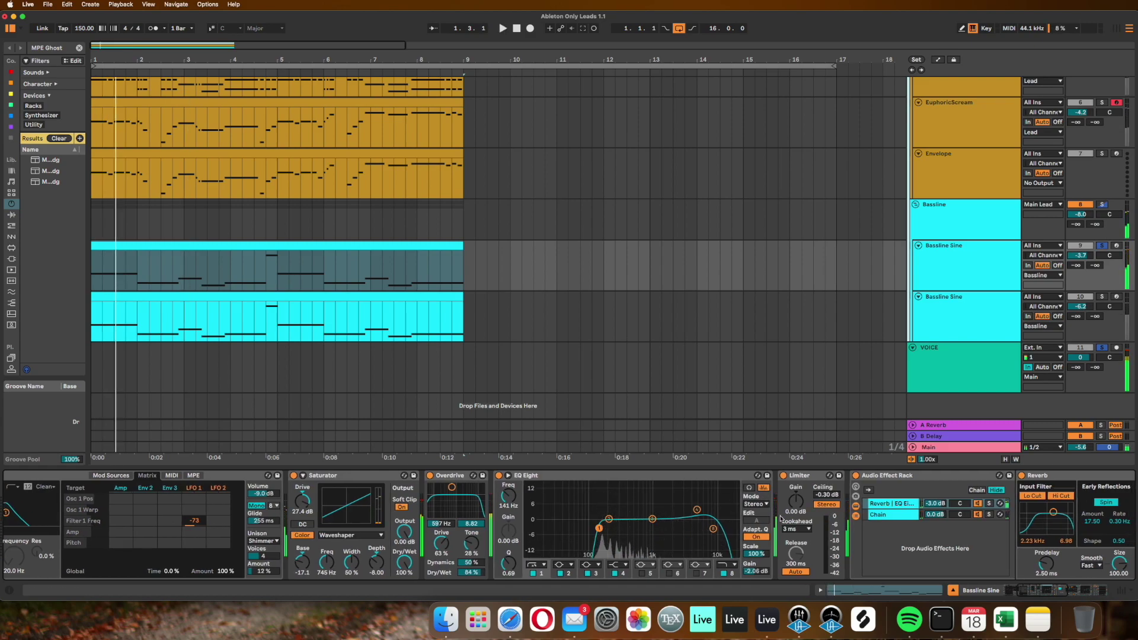
Step: Delete the rack's Reverb and EQ Eight chain, keeping only the sidechained Compressor
click(808, 477)
scroll(797, 486, right, 5)
scroll(798, 485, right, 3)
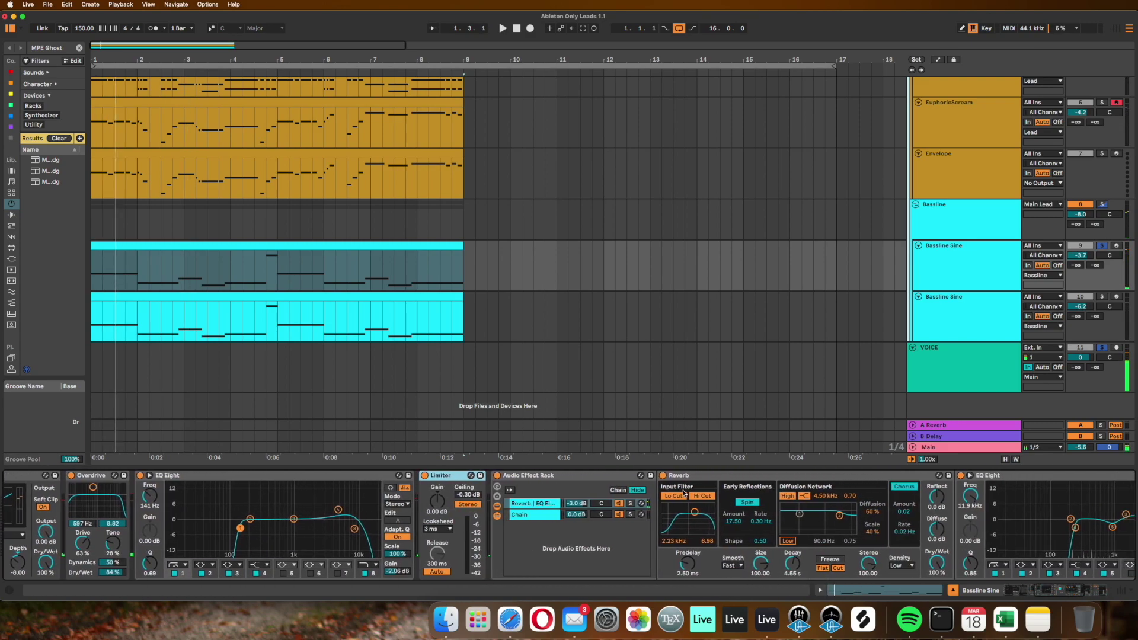
scroll(531, 505, right, 3)
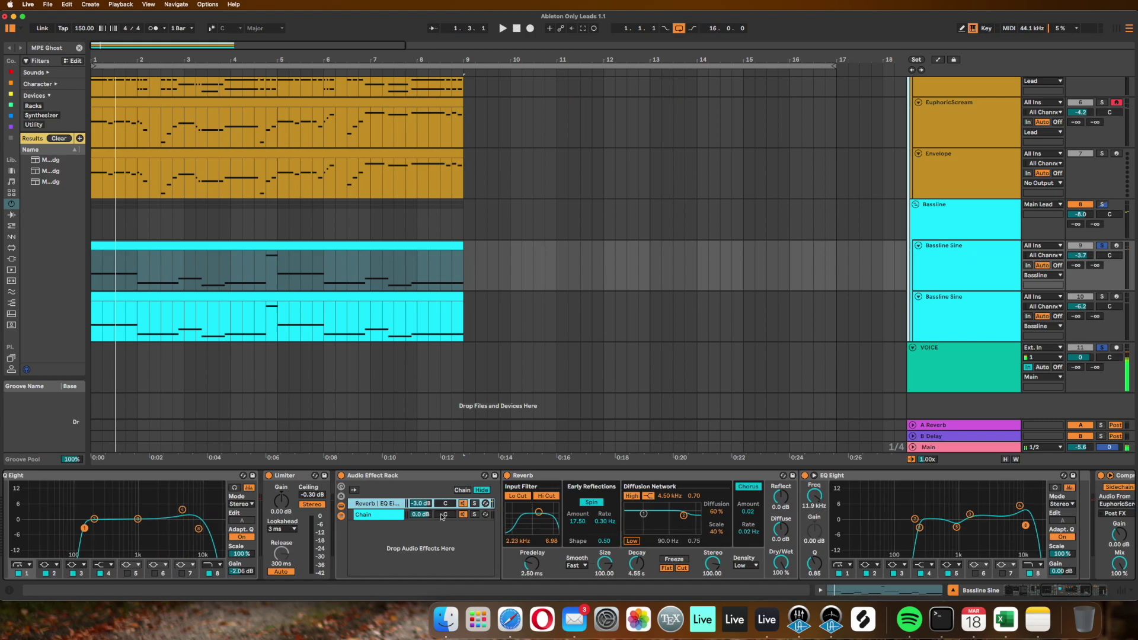
key(space)
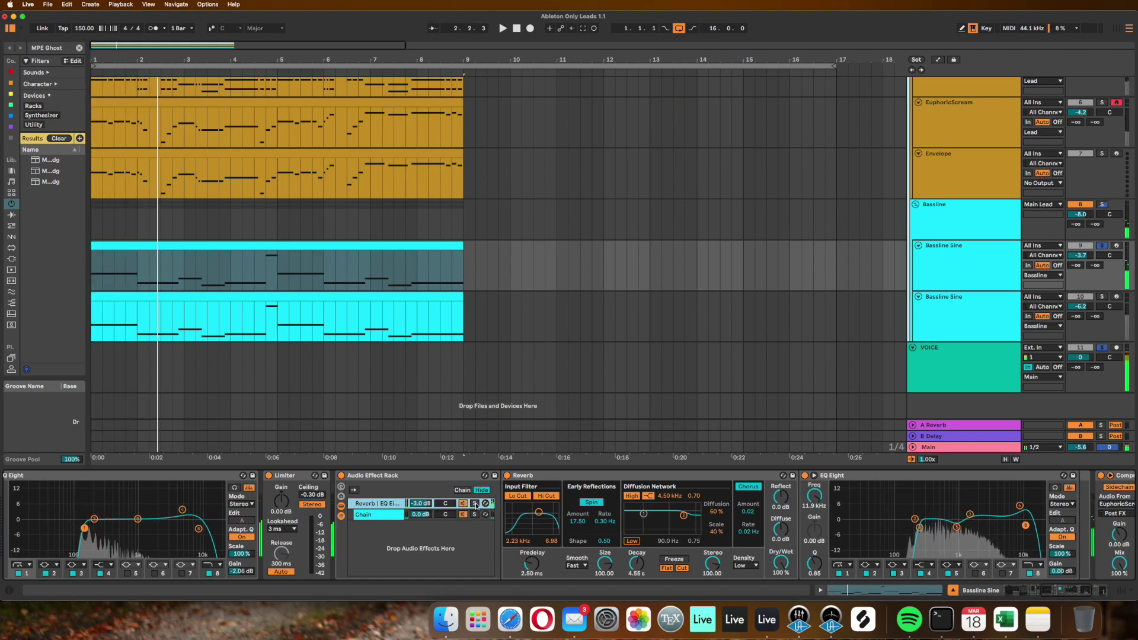
click(387, 506)
scroll(445, 503, right, 5)
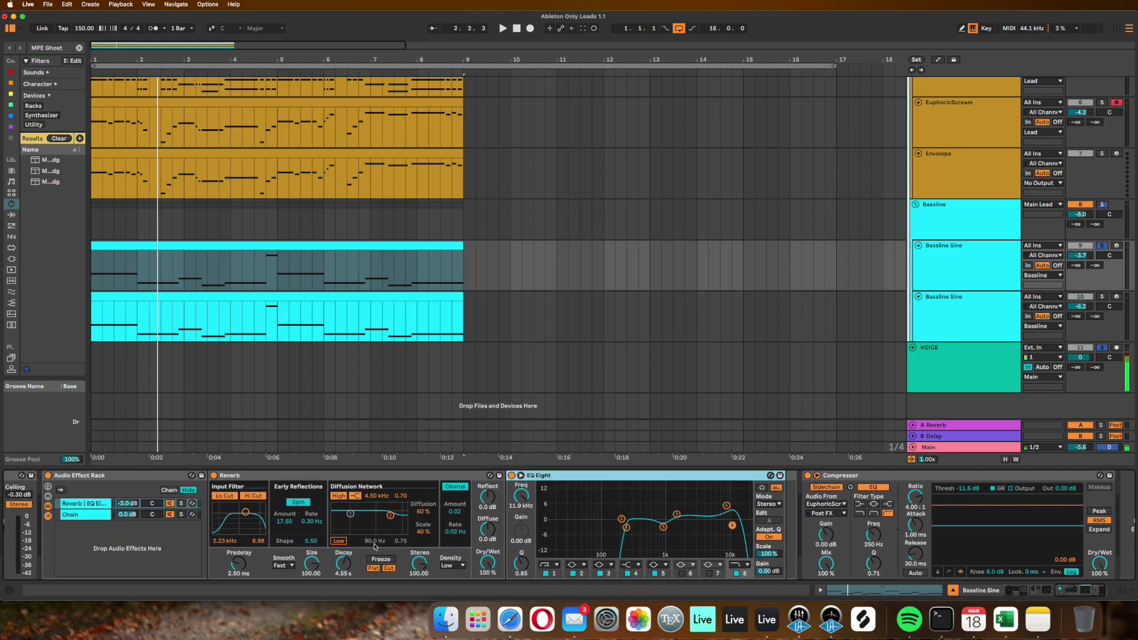
key(Delete)
click(307, 477)
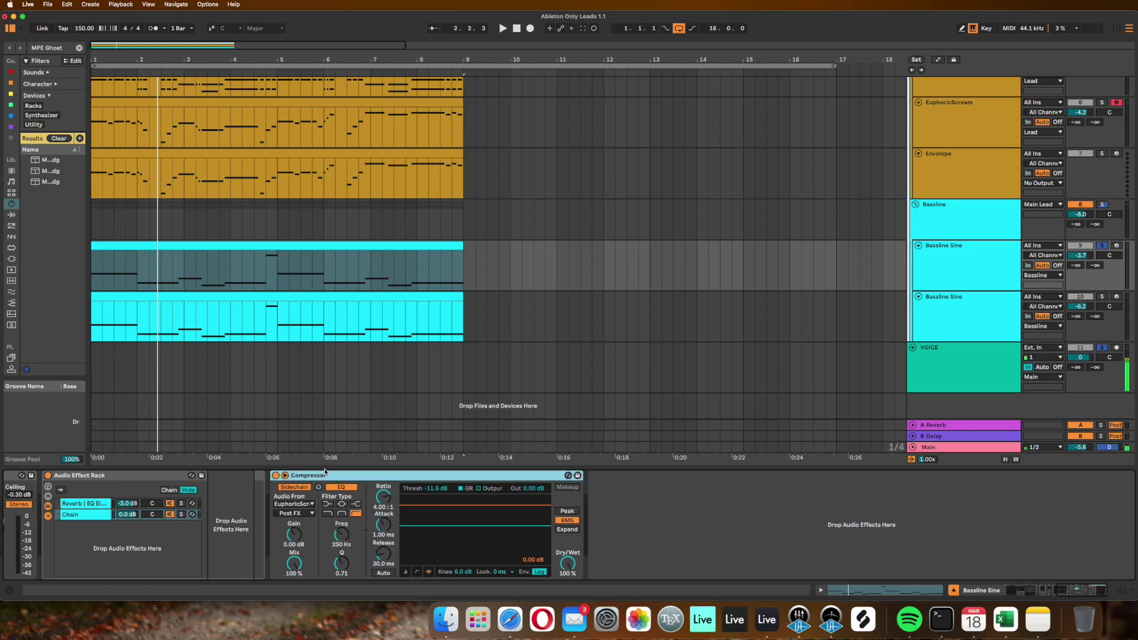
click(897, 334)
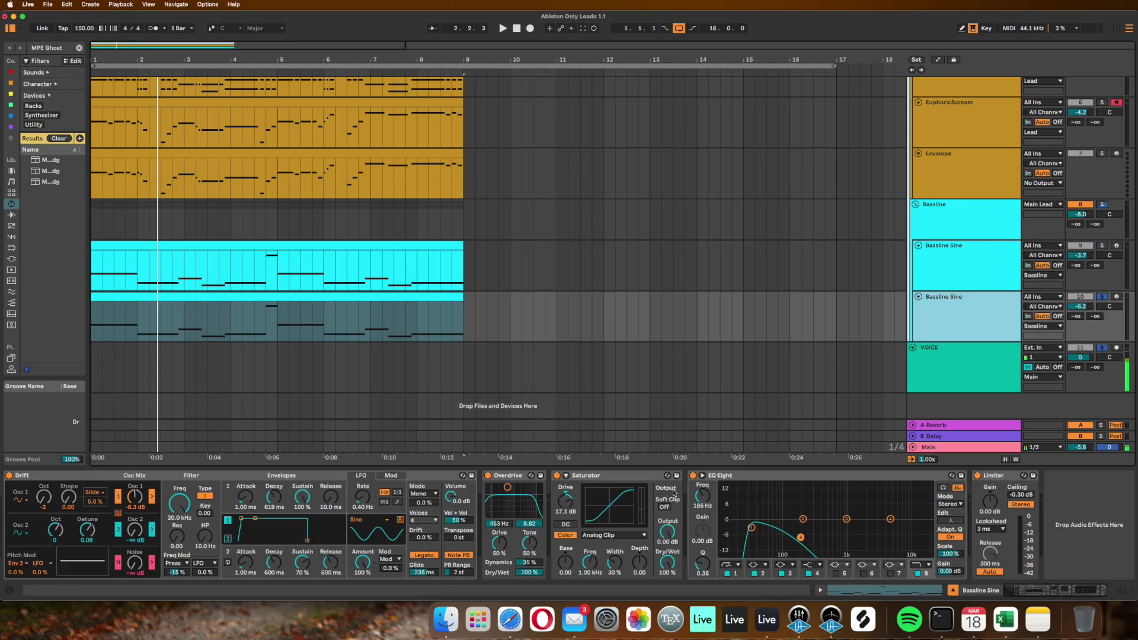
Step: Play the second Bassline Sine and inspect its Drift synth, Overdrive and Saturator
click(173, 479)
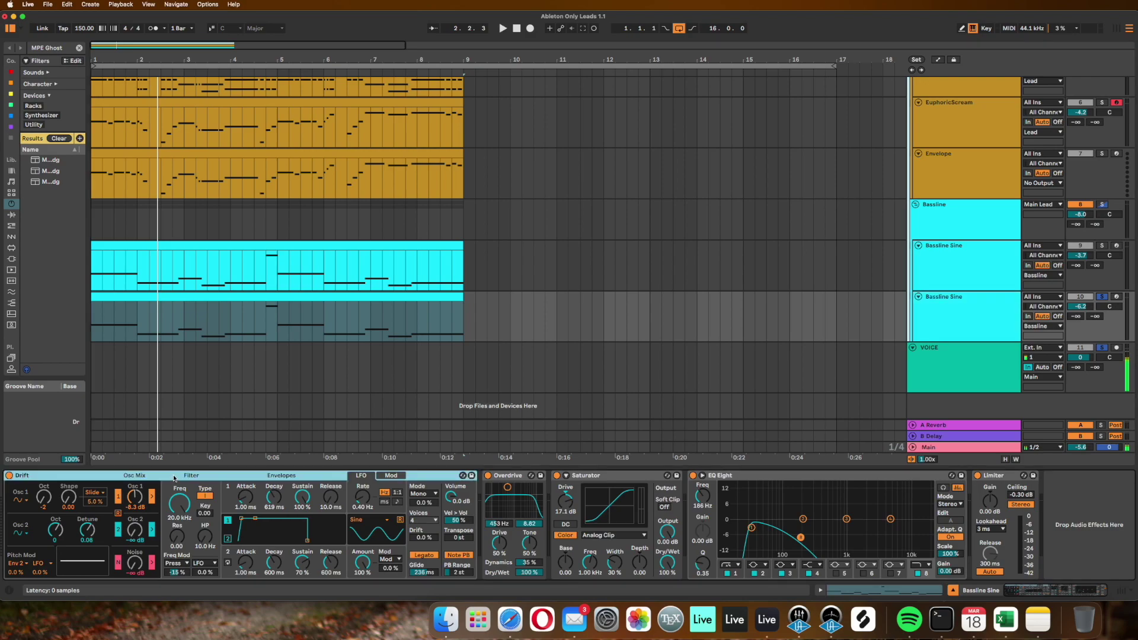
key(space)
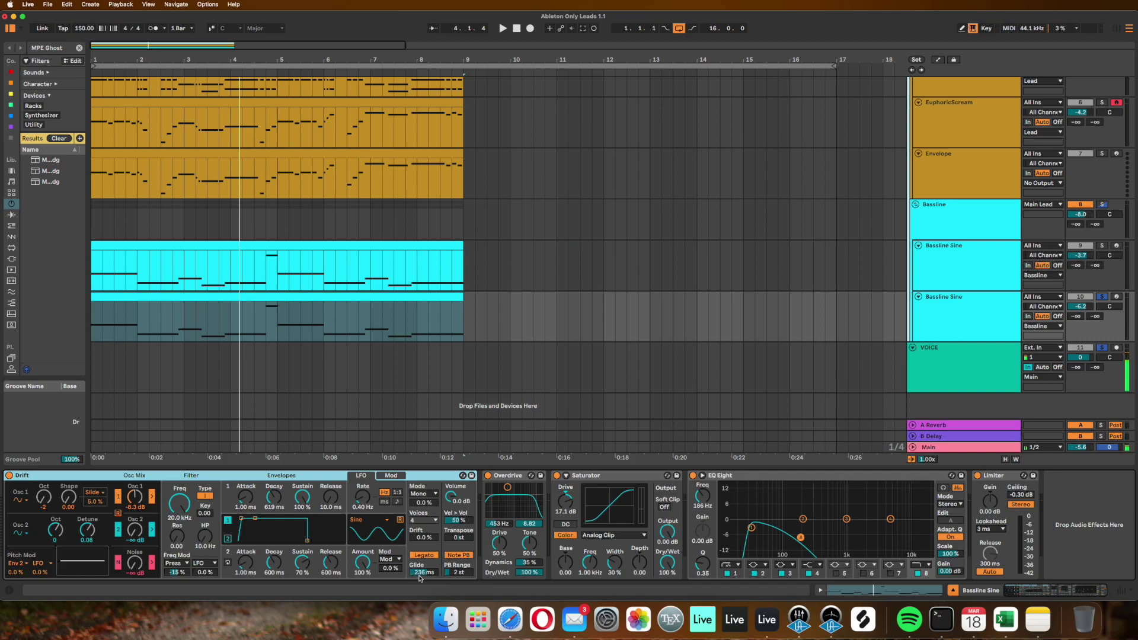
click(508, 486)
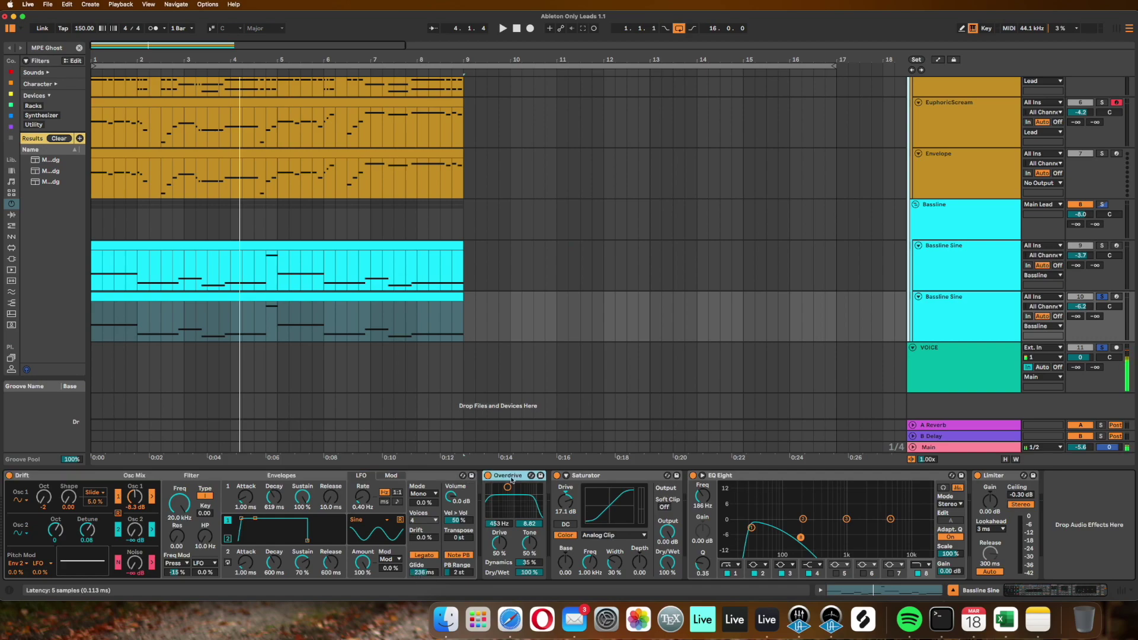
click(586, 477)
Step: Inspect its EQ Eight and Limiter, then solo the Bassline group
click(760, 484)
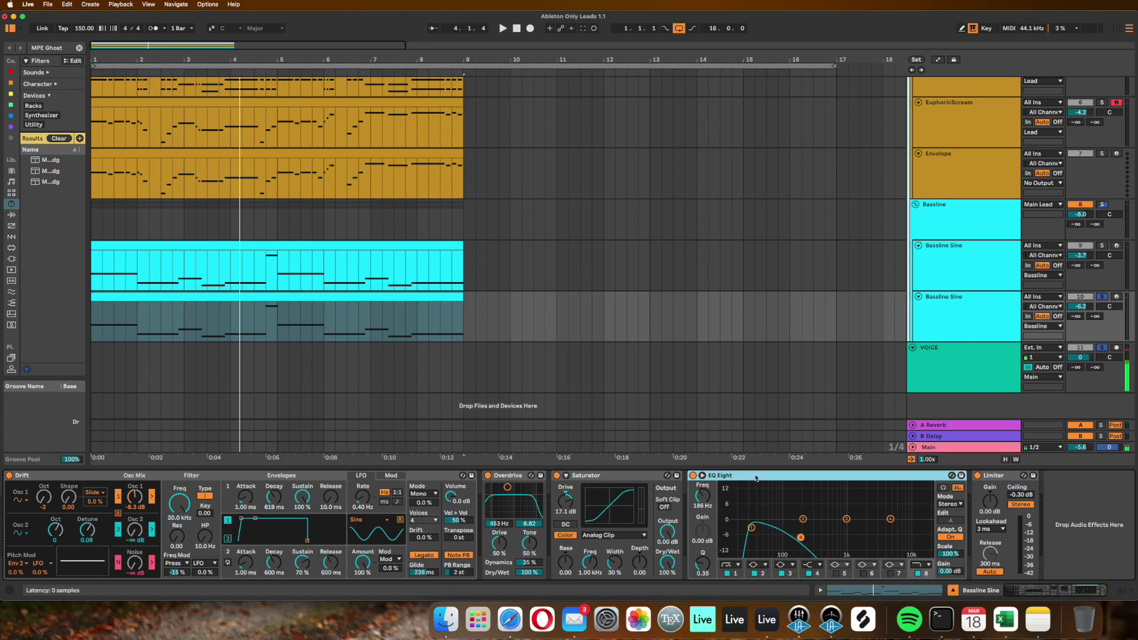
click(1000, 476)
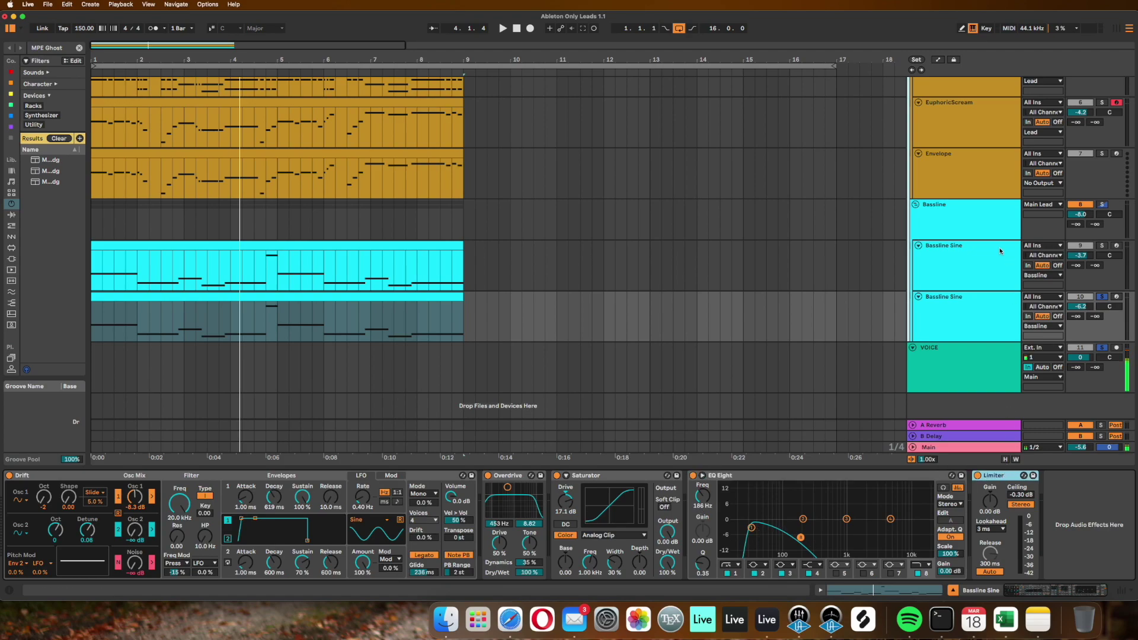
click(982, 223)
click(1102, 205)
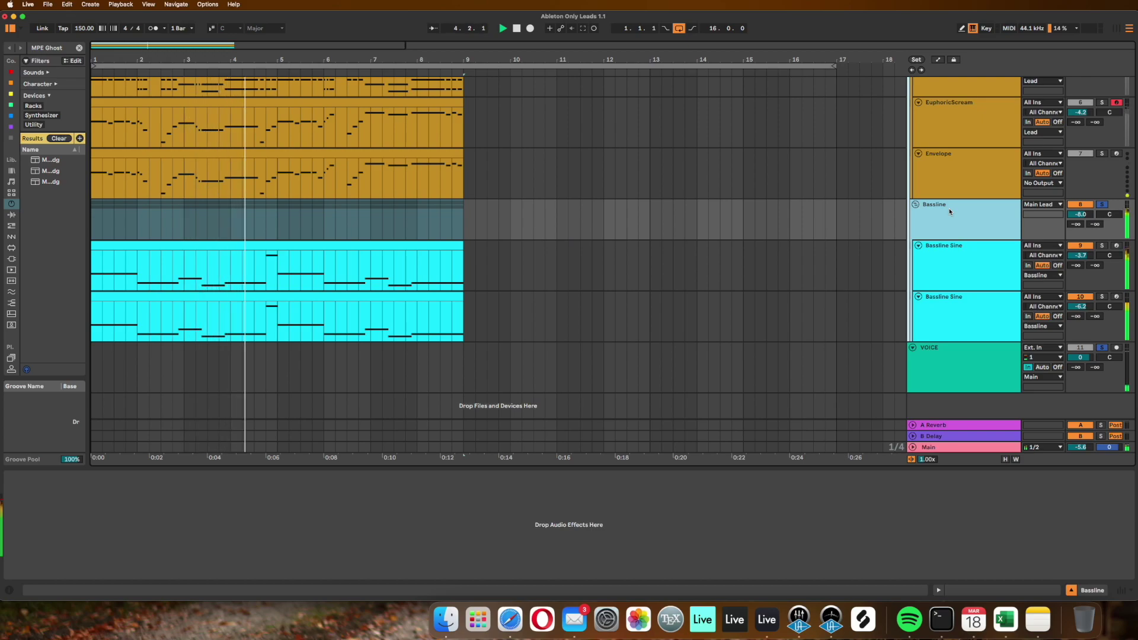
scroll(949, 210, up, 2)
scroll(950, 211, up, 3)
Step: Open the Chords clip in the editor with its Pitch Bend envelope shown
click(937, 265)
click(730, 285)
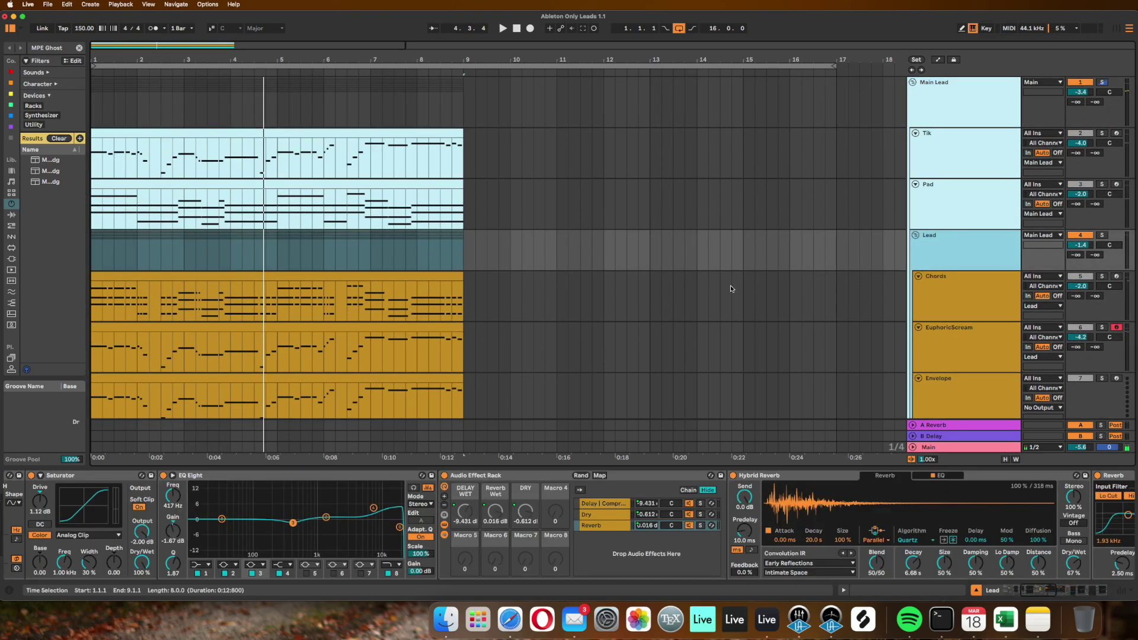
click(618, 81)
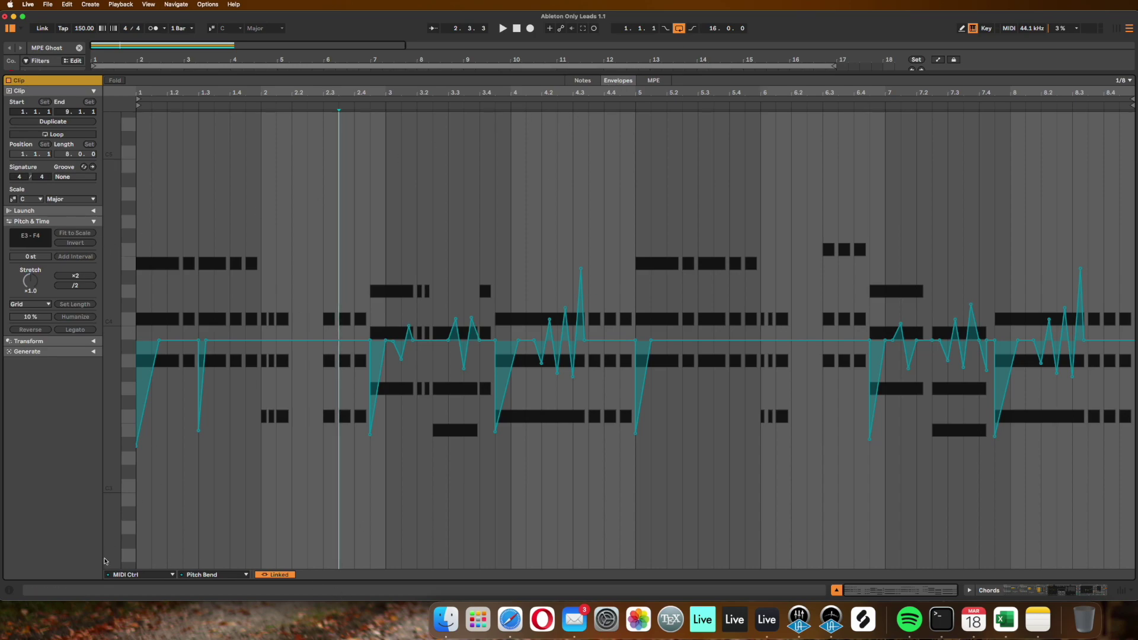
click(149, 576)
click(226, 587)
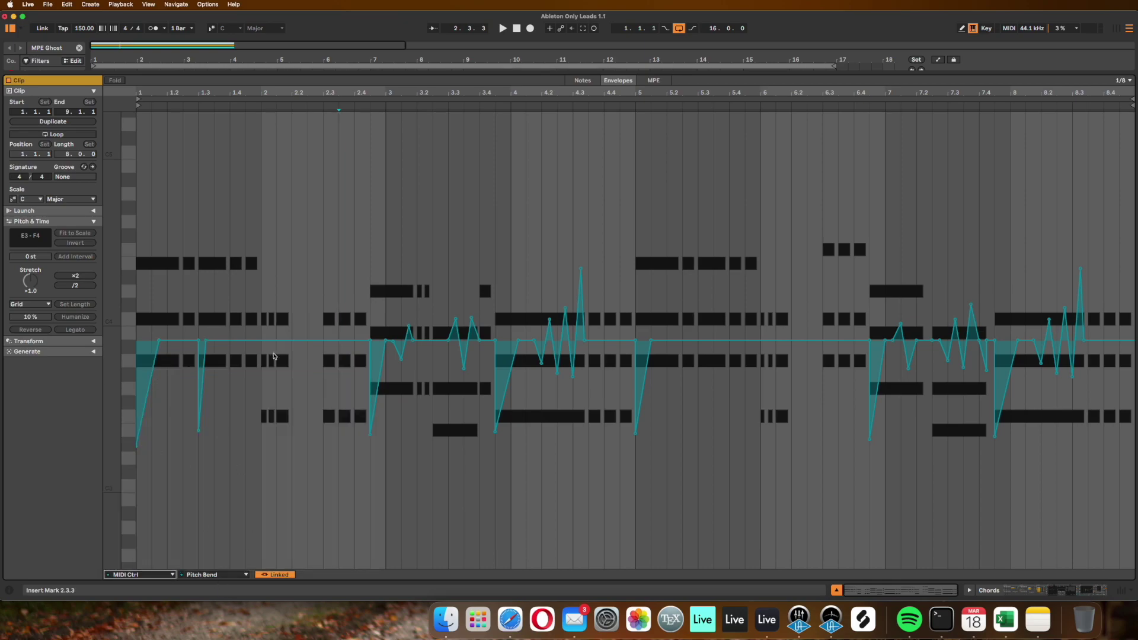
Step: Play the pitch-bend glide from a 4.2.1 marker, then return to the Main Lead group
click(541, 117)
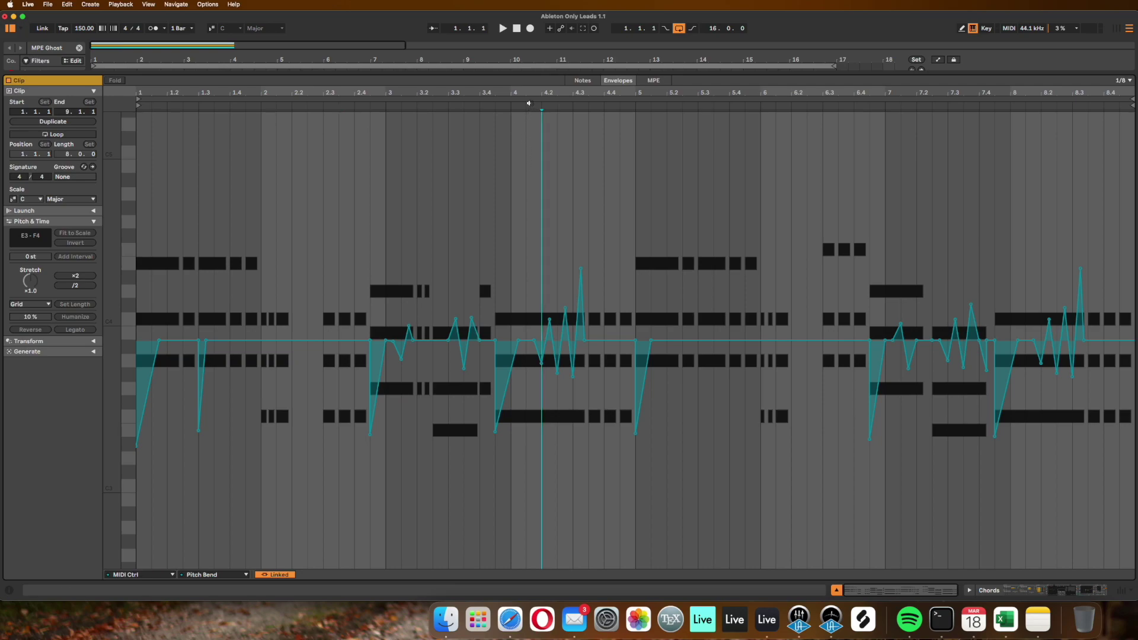
click(502, 106)
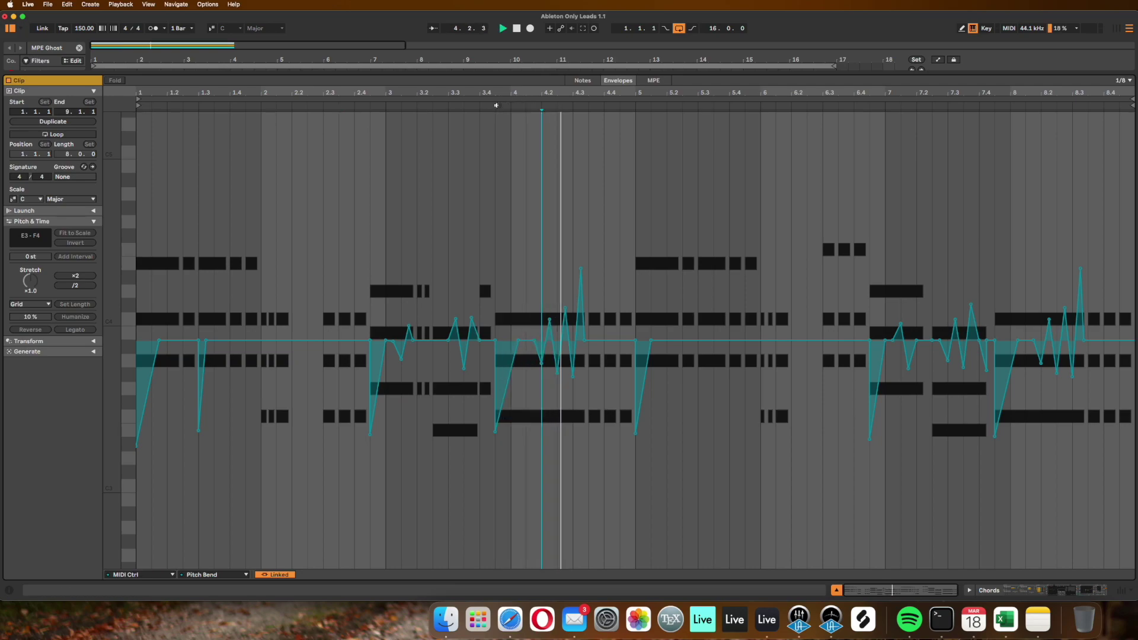
key(space)
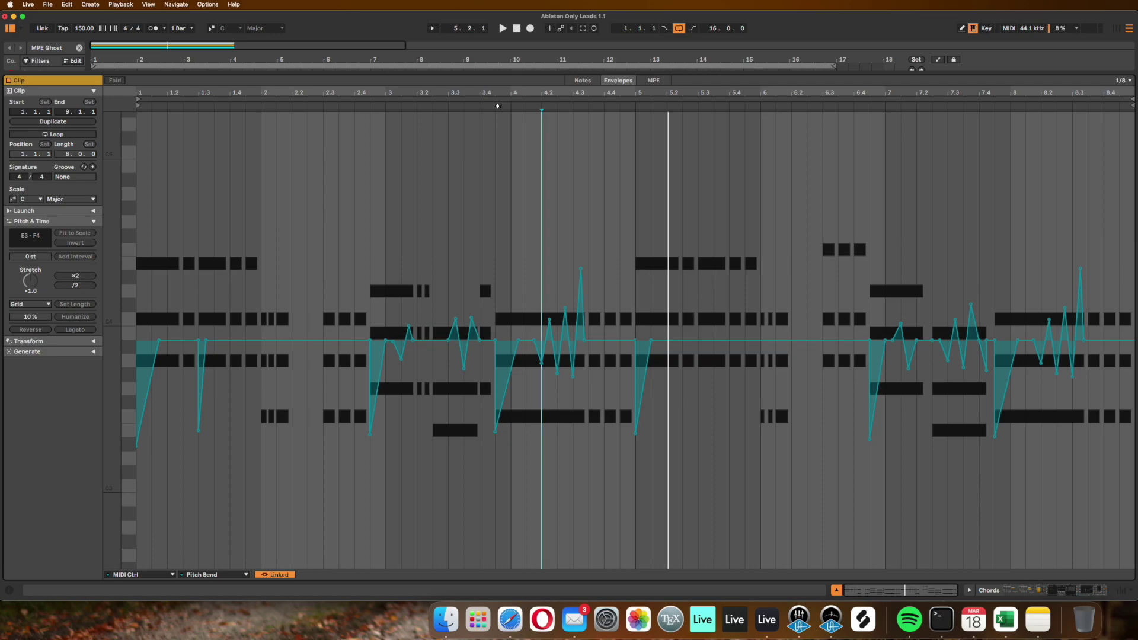
key(shift+Tab)
click(980, 109)
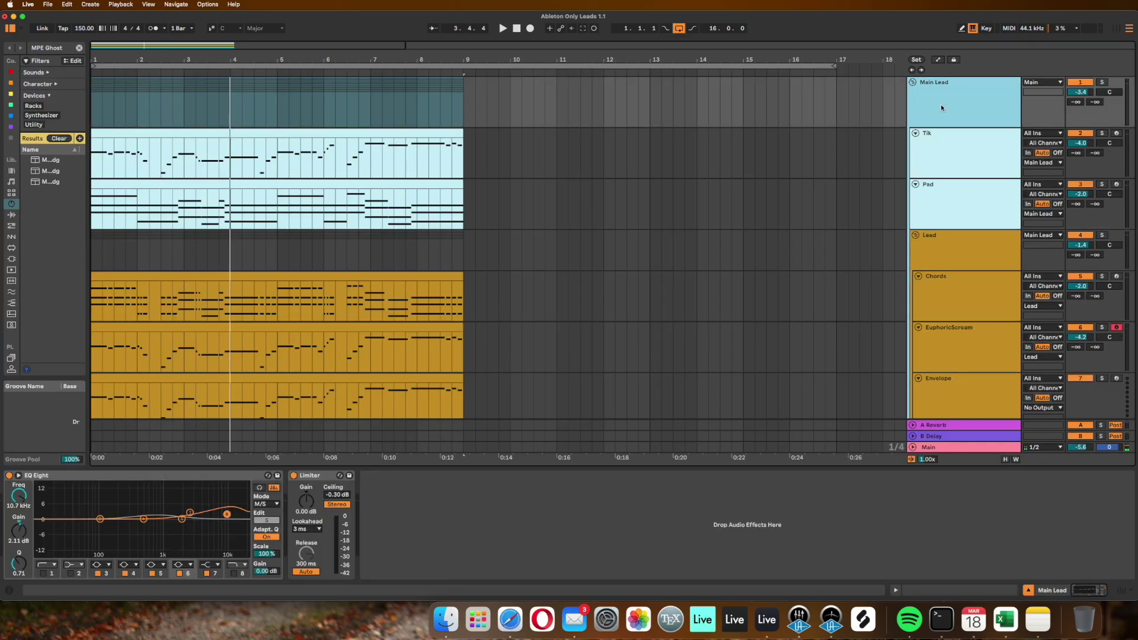
Step: Play and stop the Main Lead group, then select its EQ Eight before the Limiter
key(space)
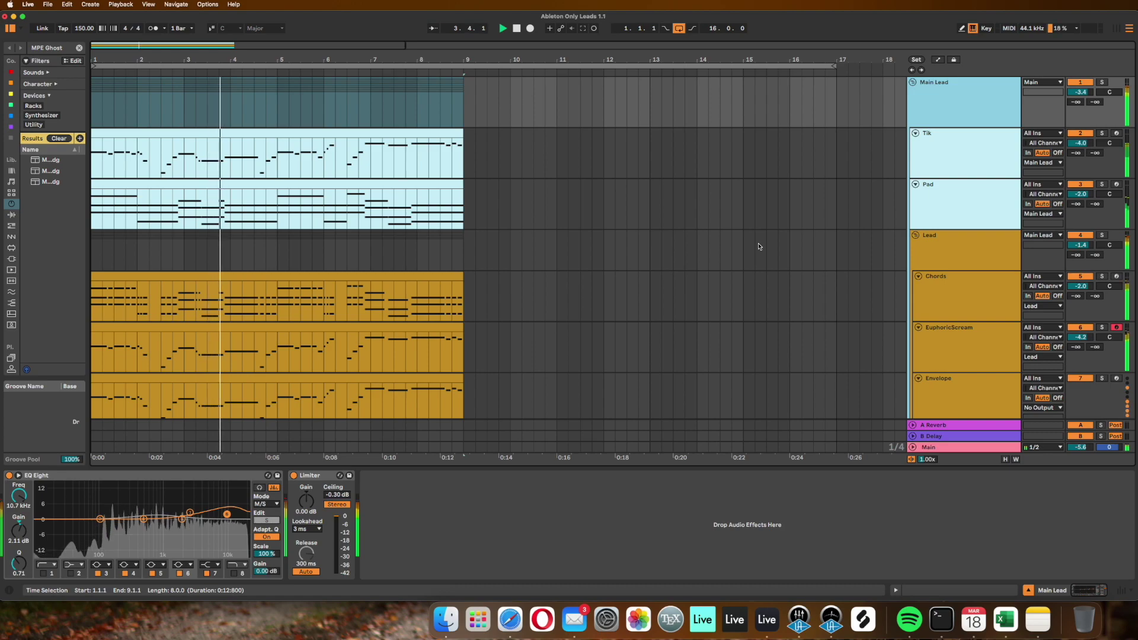
key(space)
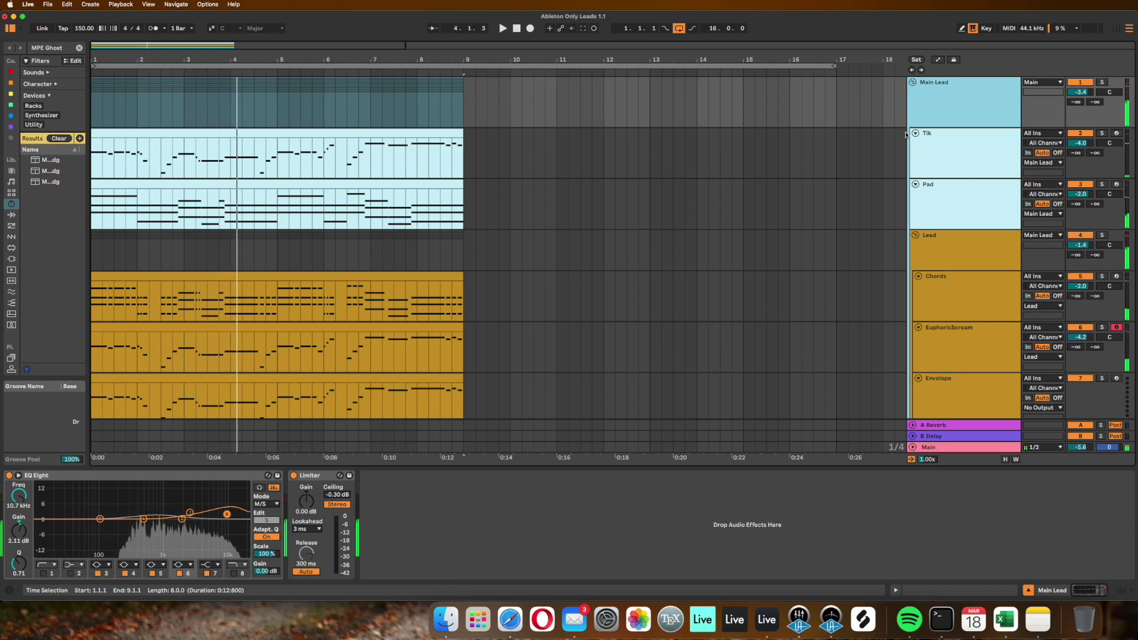
click(105, 477)
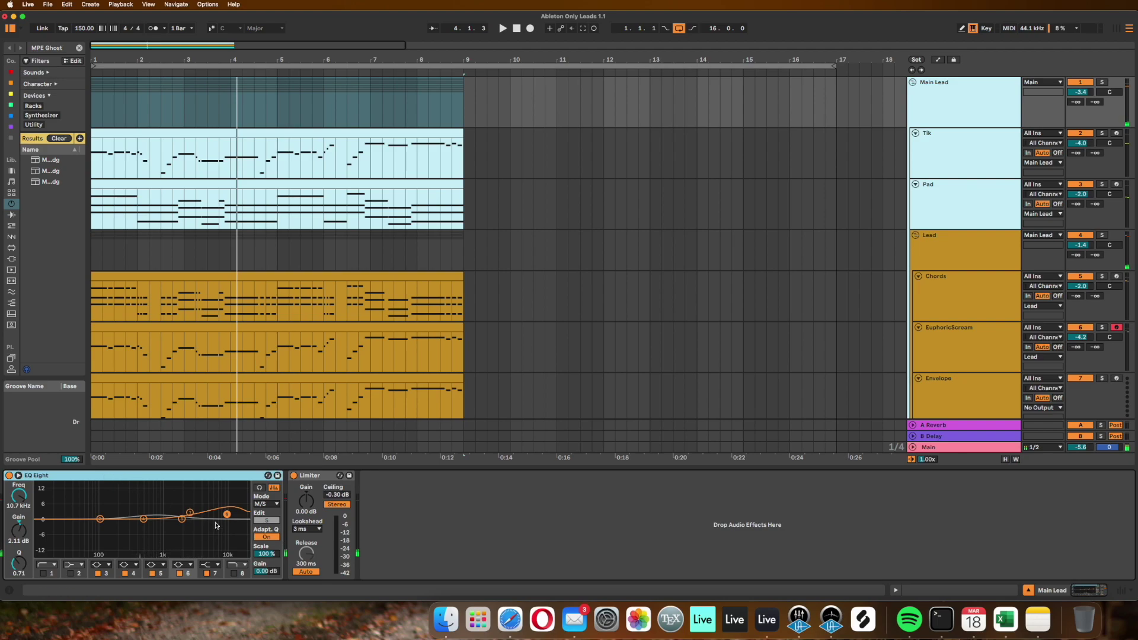